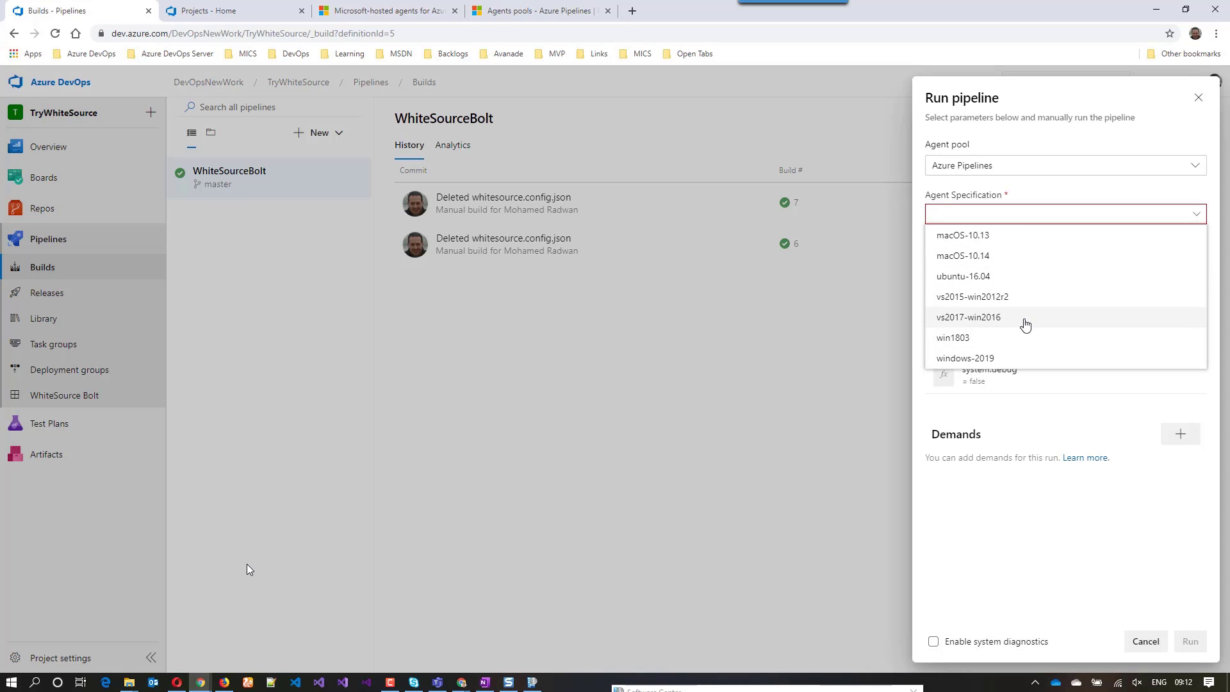
click(1027, 235)
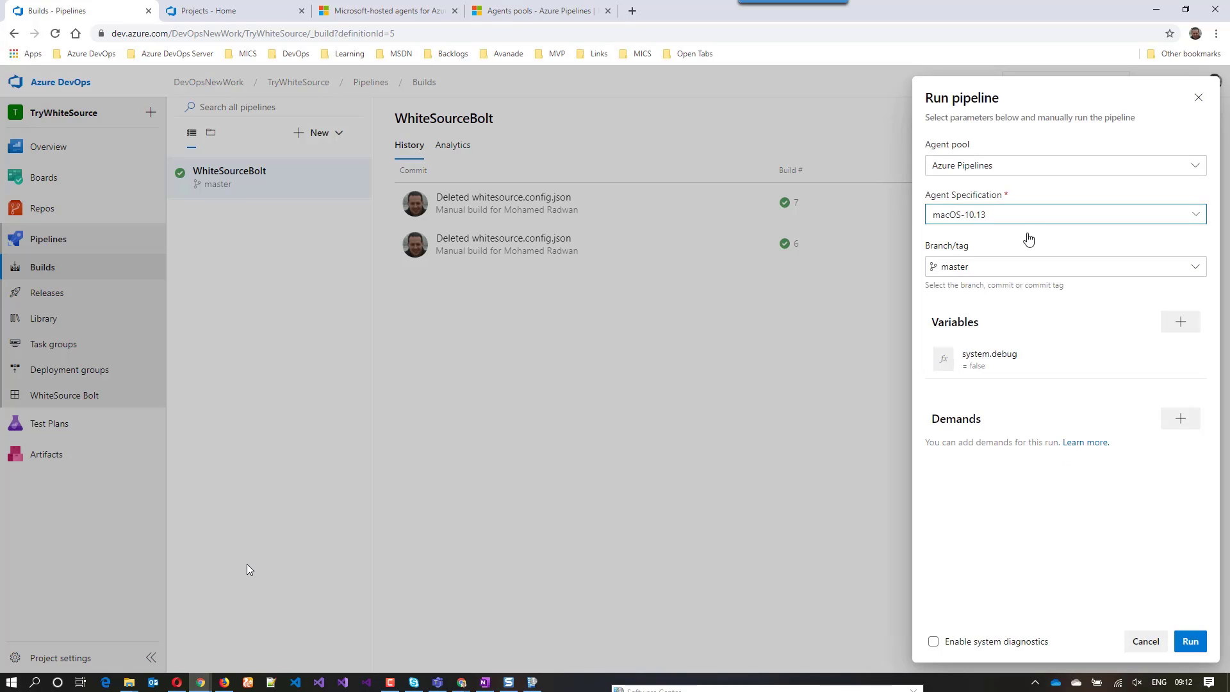
click(1194, 216)
click(1012, 277)
click(1145, 642)
Step: Edit the WhiteSourceBolt pipeline to use the Azure Pipelines agent pool with the ubuntu-16.04 specification, and save it without queuing
click(1087, 127)
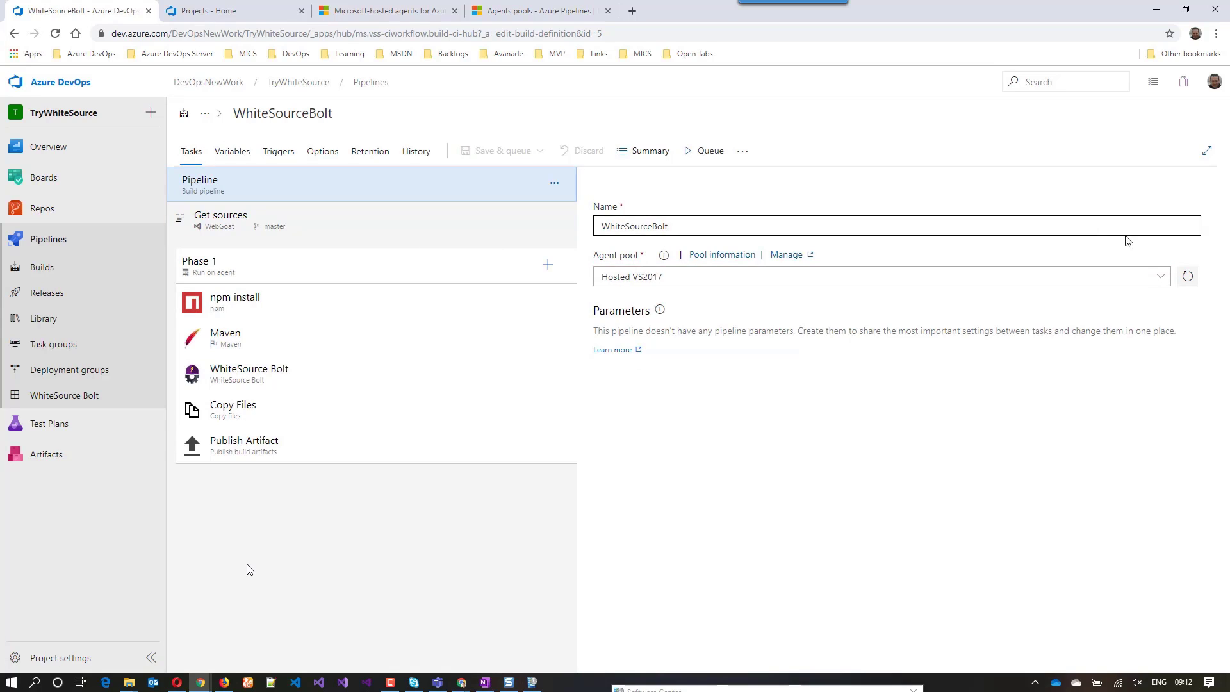
click(1159, 276)
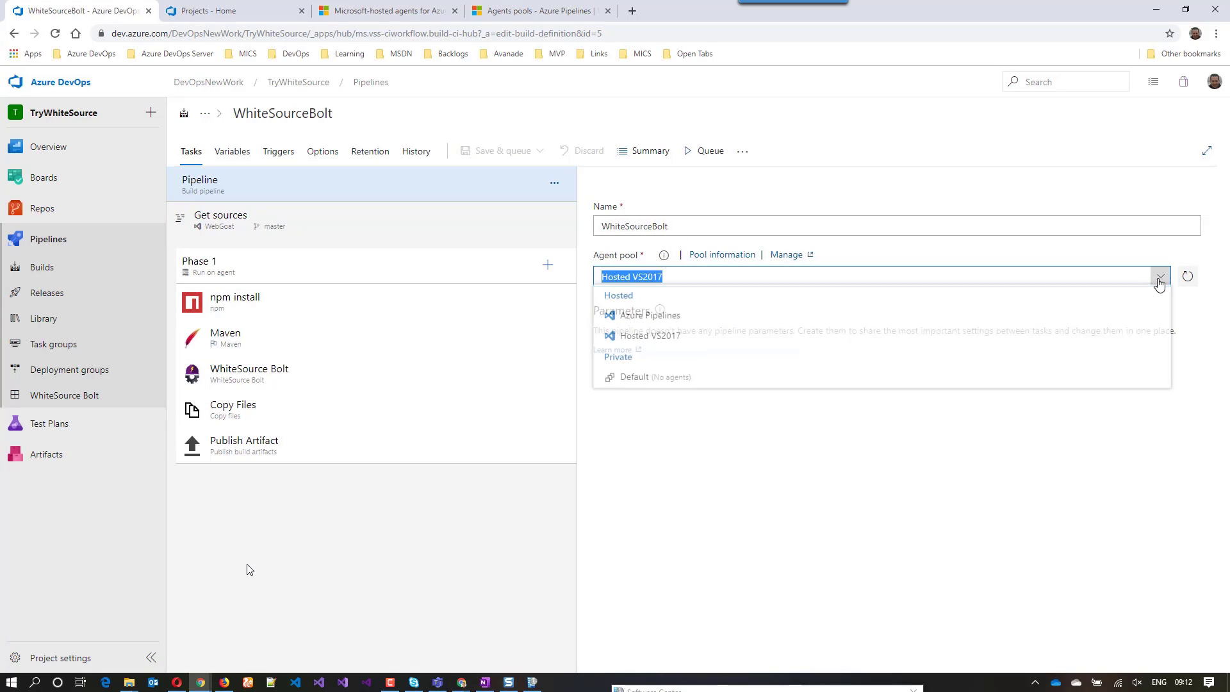
click(679, 321)
click(1190, 331)
click(669, 390)
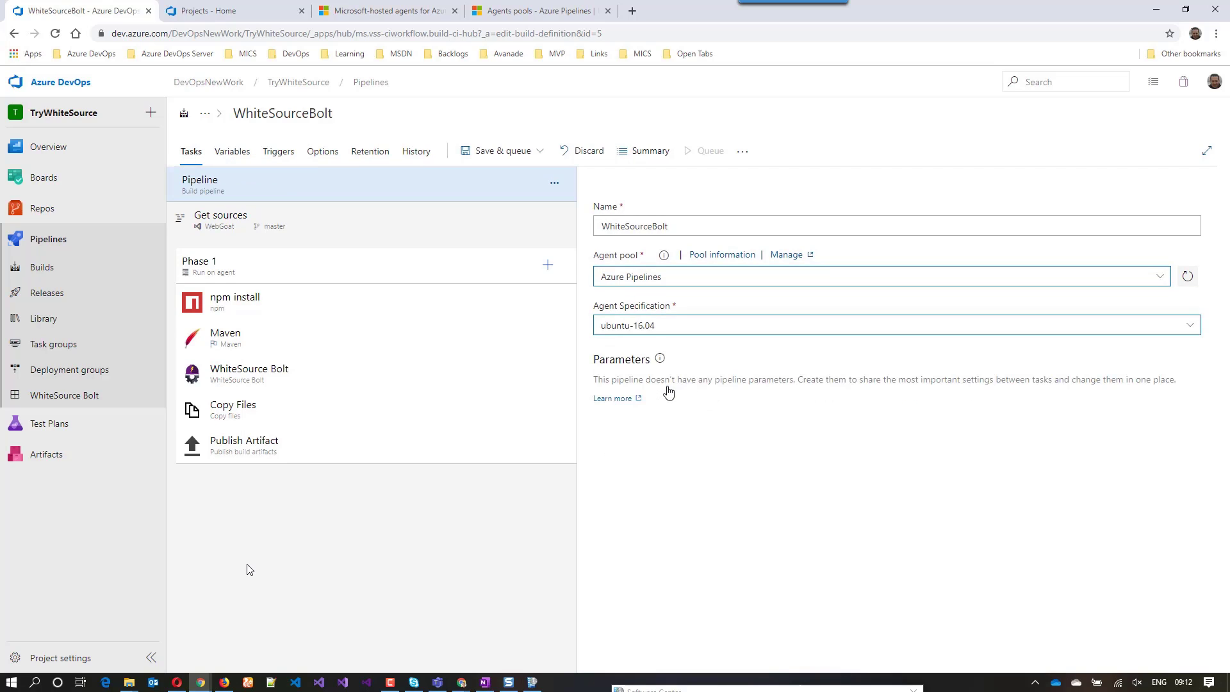
click(539, 152)
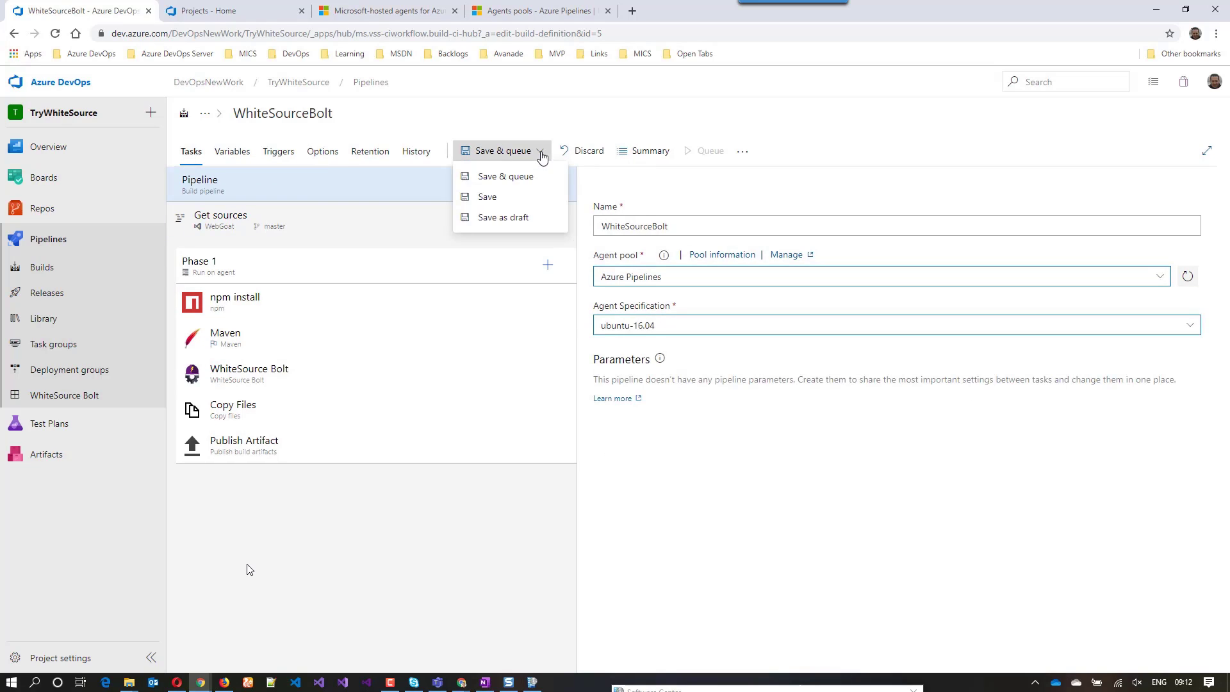
click(488, 198)
click(669, 420)
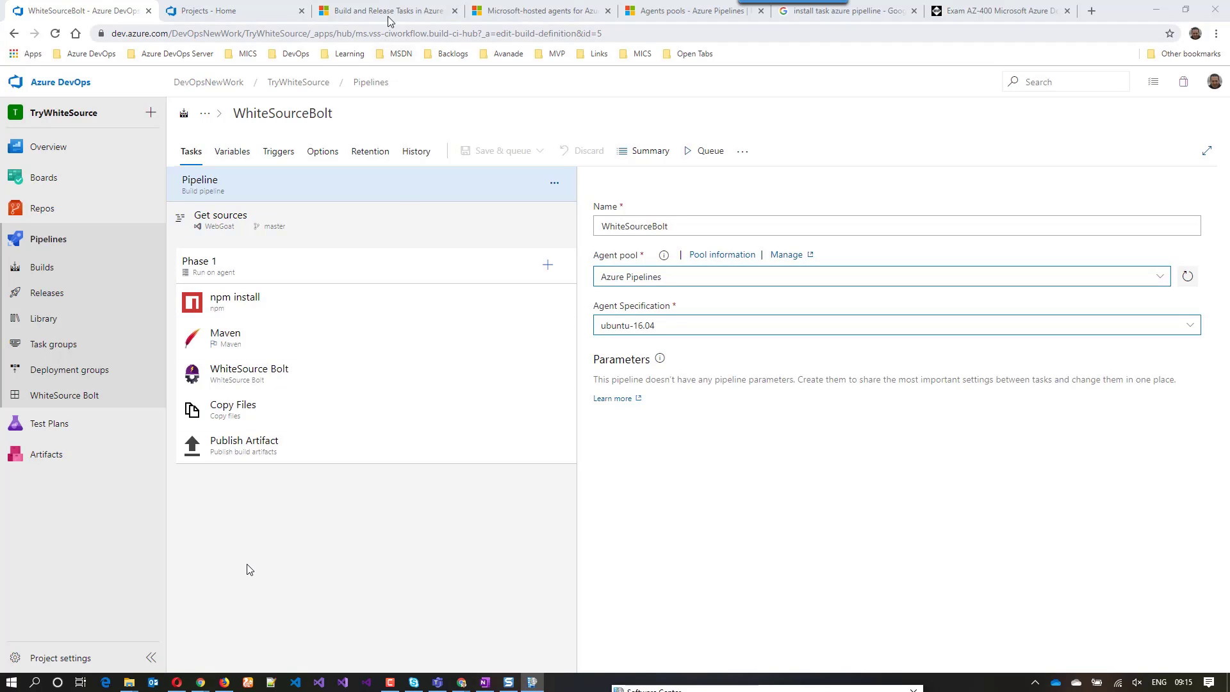
Step: Read the Build tool installers section of the Azure Pipelines tasks documentation, including the point about installing tools on the fly
click(385, 13)
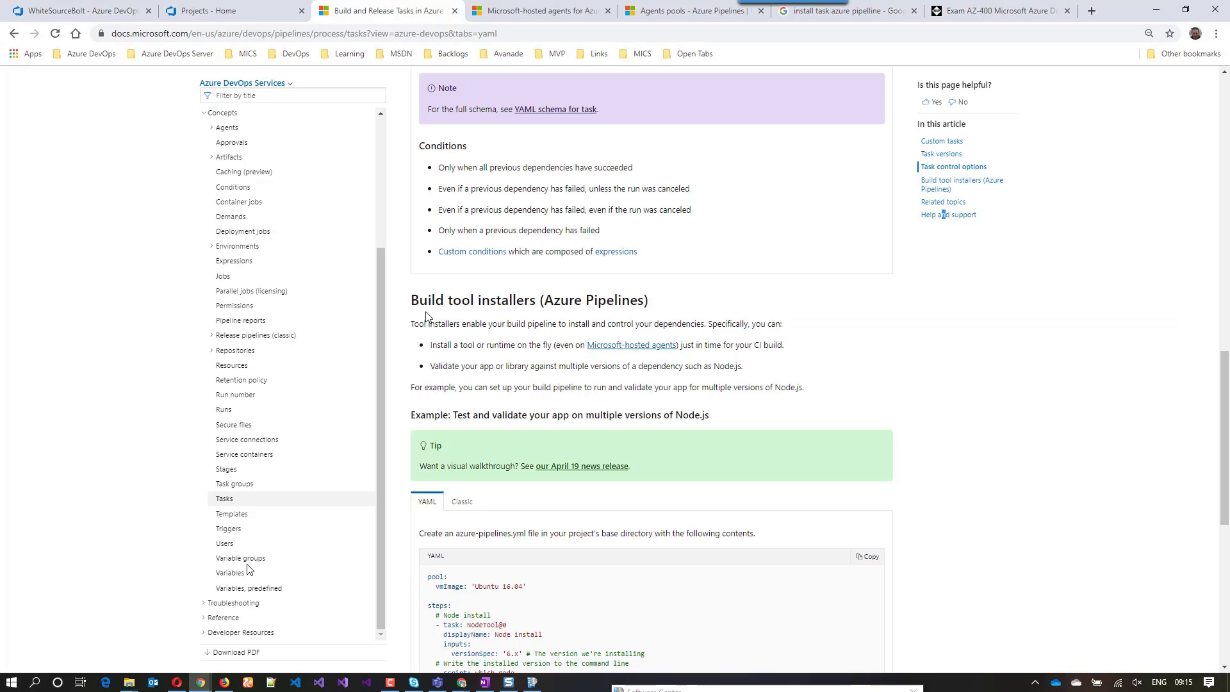
drag(410, 300, 648, 302)
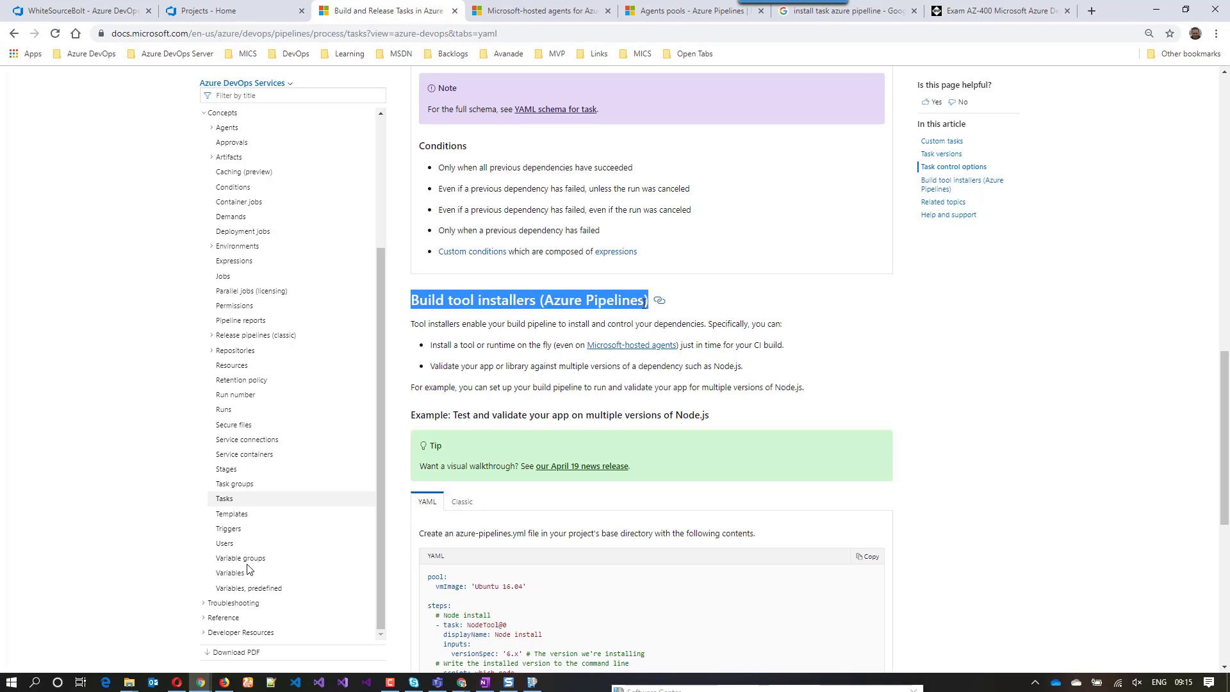
drag(463, 346, 787, 351)
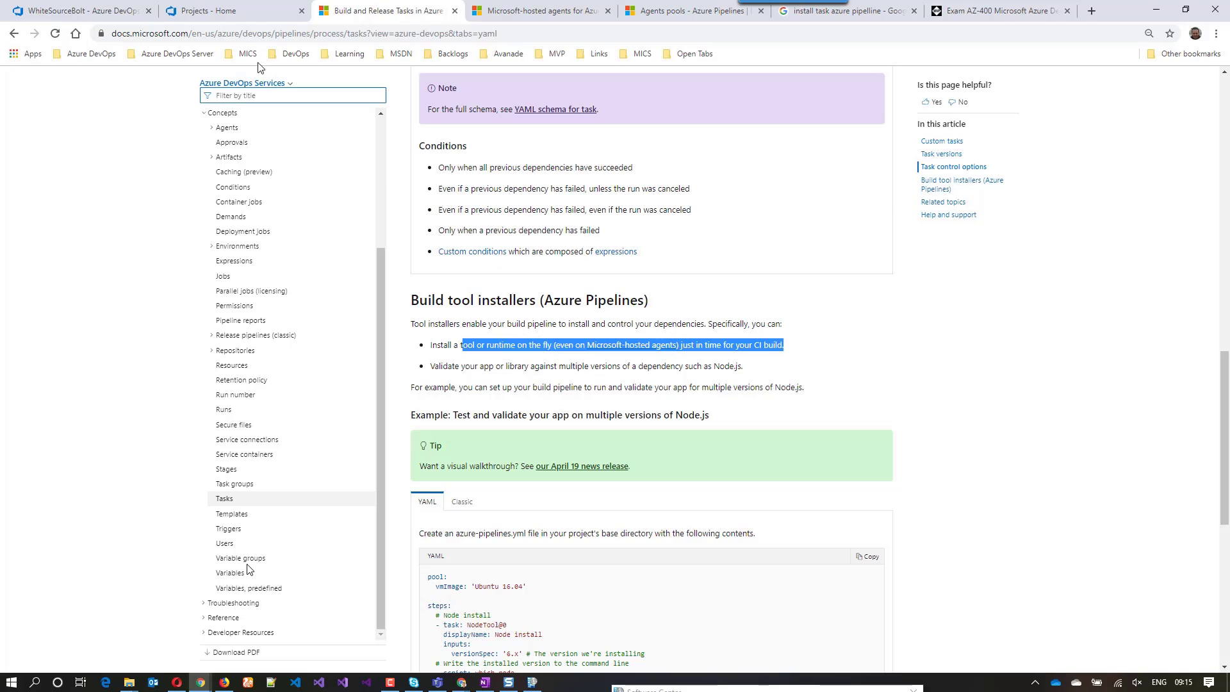
Step: Open the agent pools page in the organization settings of DevOpsNewWork
click(249, 13)
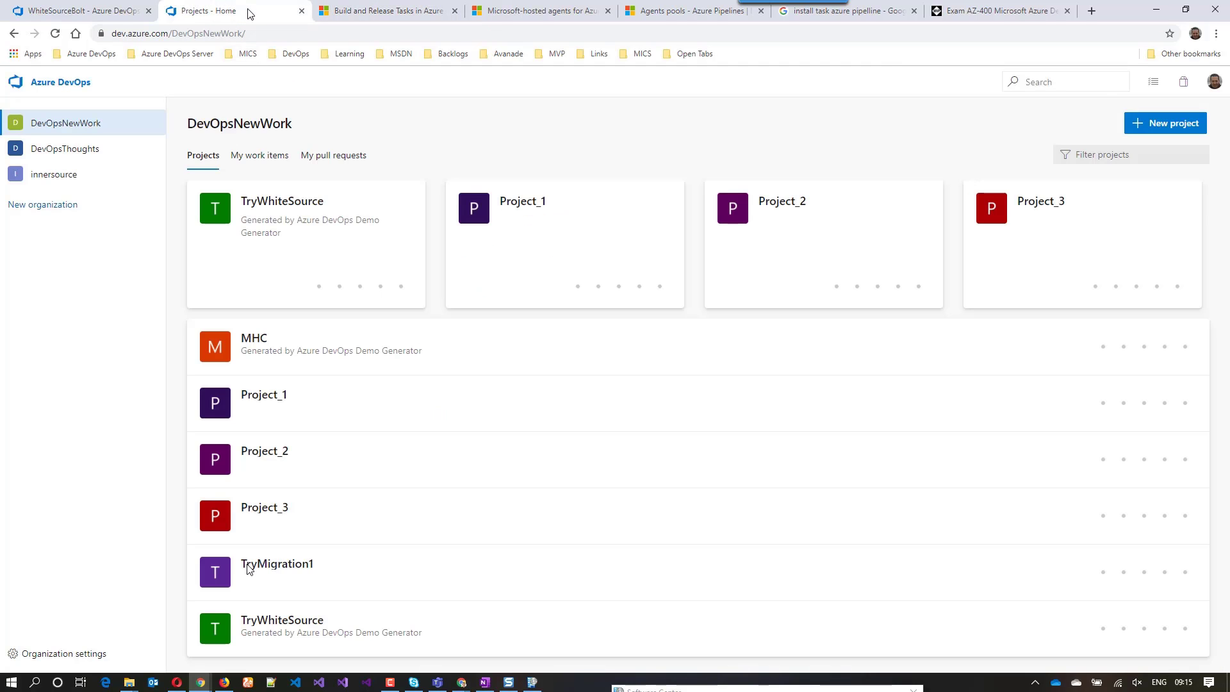
click(106, 18)
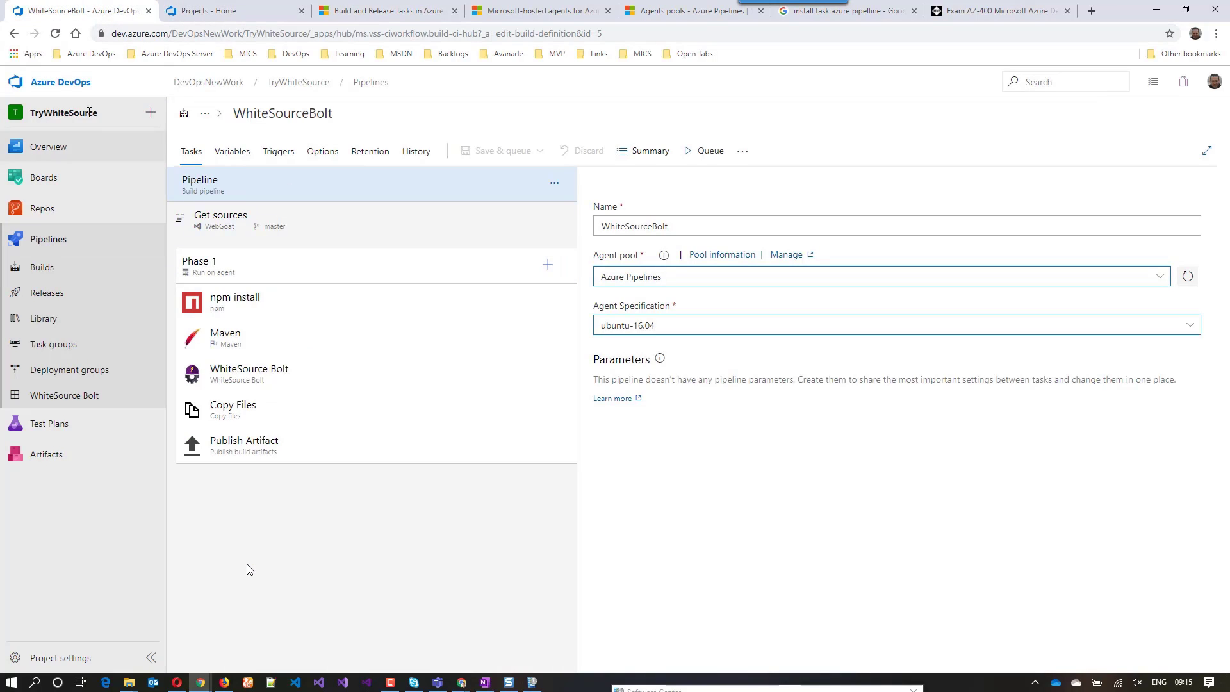
click(90, 86)
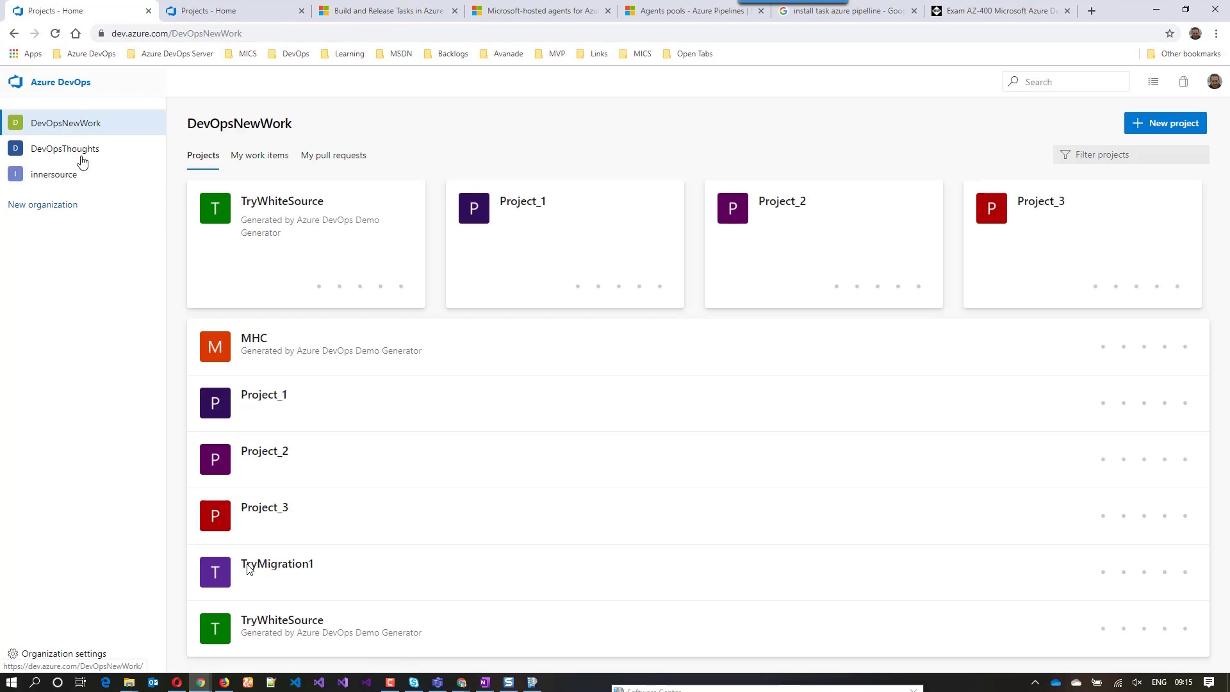
click(45, 653)
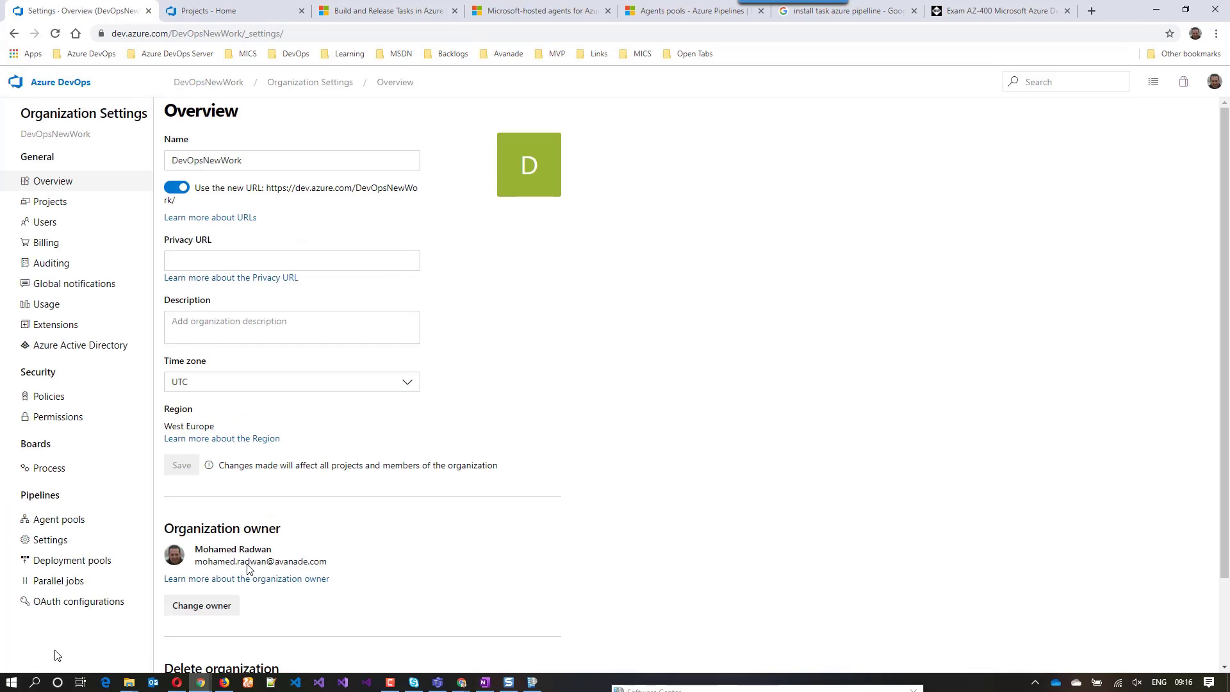
click(59, 521)
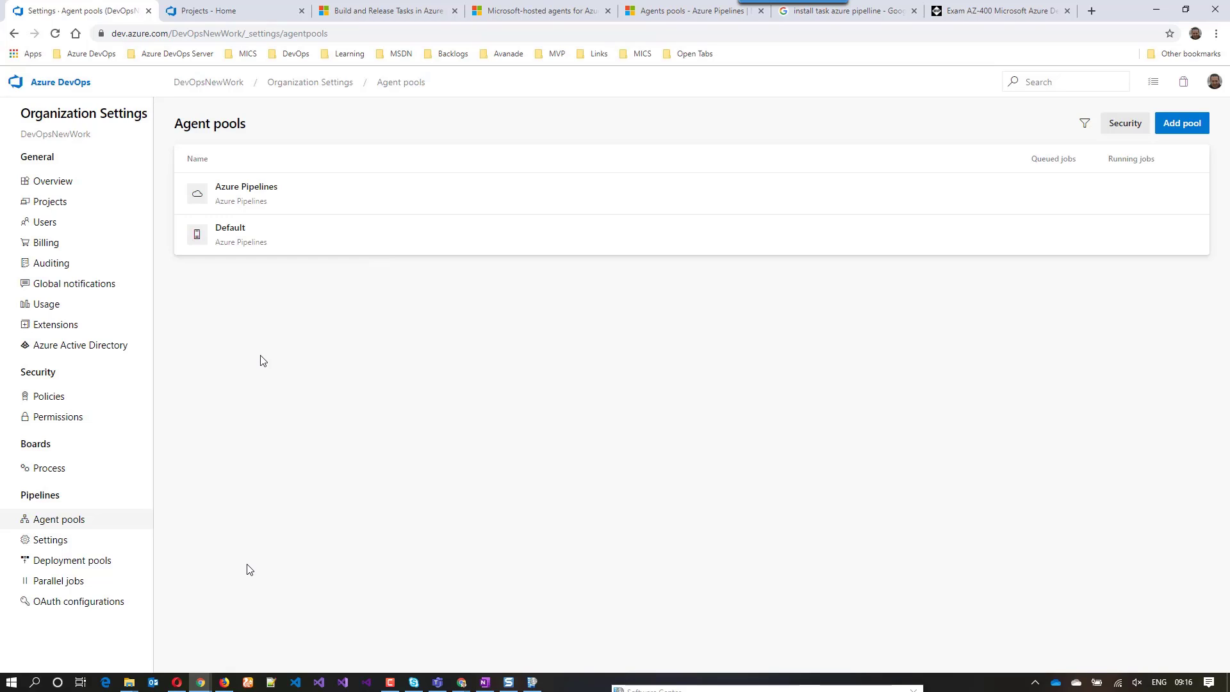
drag(18, 121, 153, 131)
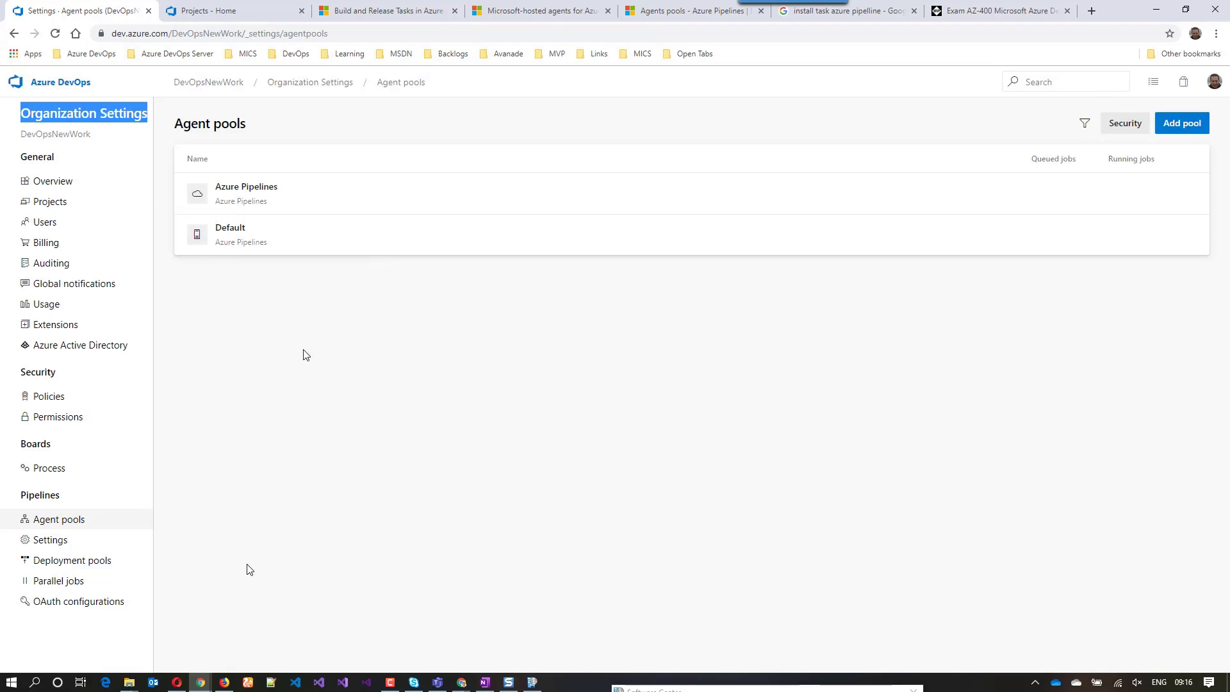
Step: Open Project_1, Project_2 and Project_3 from the DevOpsNewWork projects page, each in its own browser tab
click(246, 14)
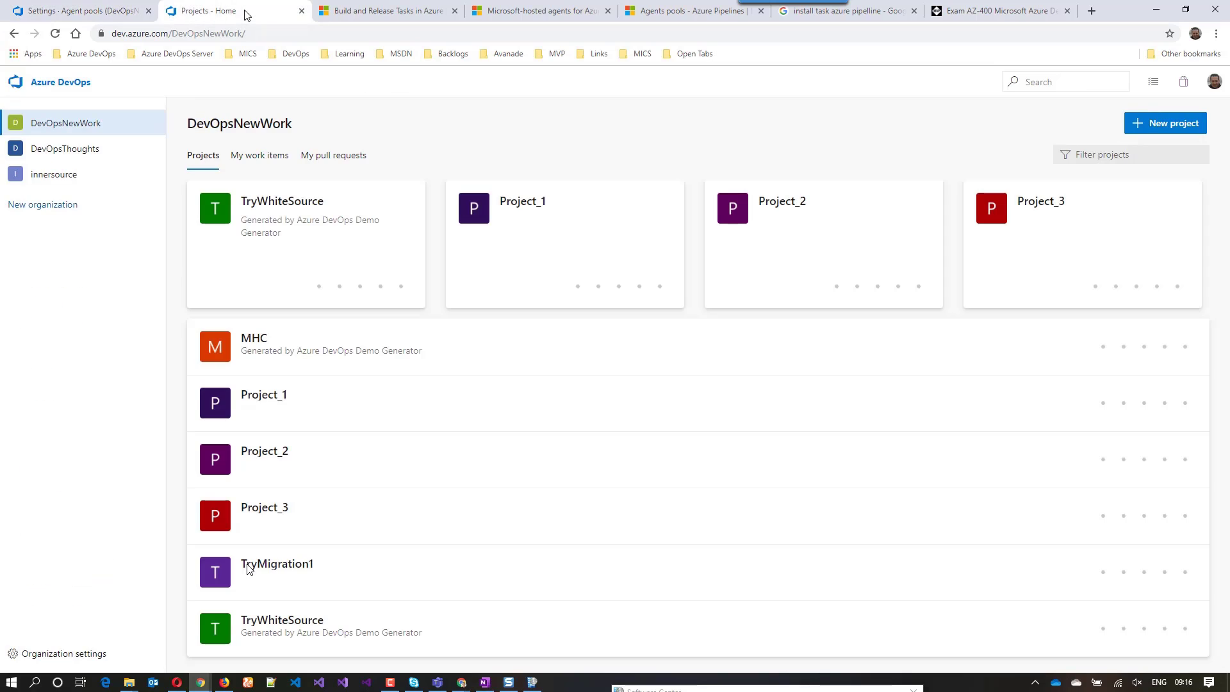
right_click(521, 205)
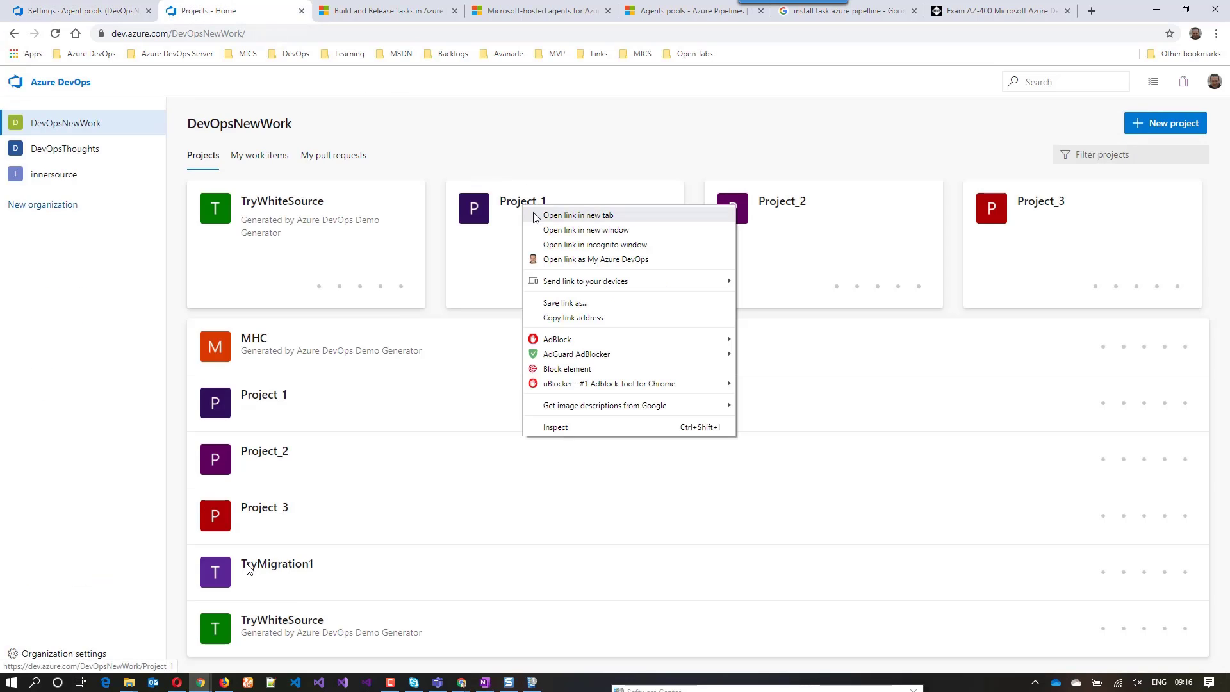
click(557, 214)
right_click(762, 205)
click(814, 206)
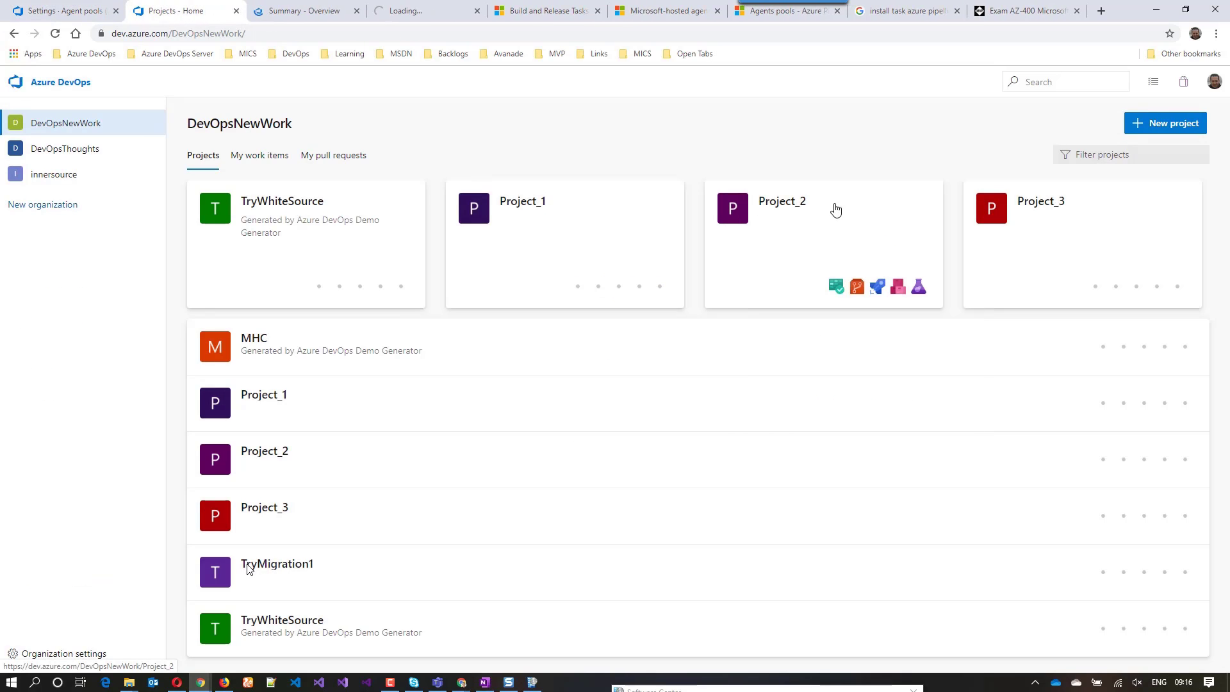
right_click(1032, 203)
click(1076, 206)
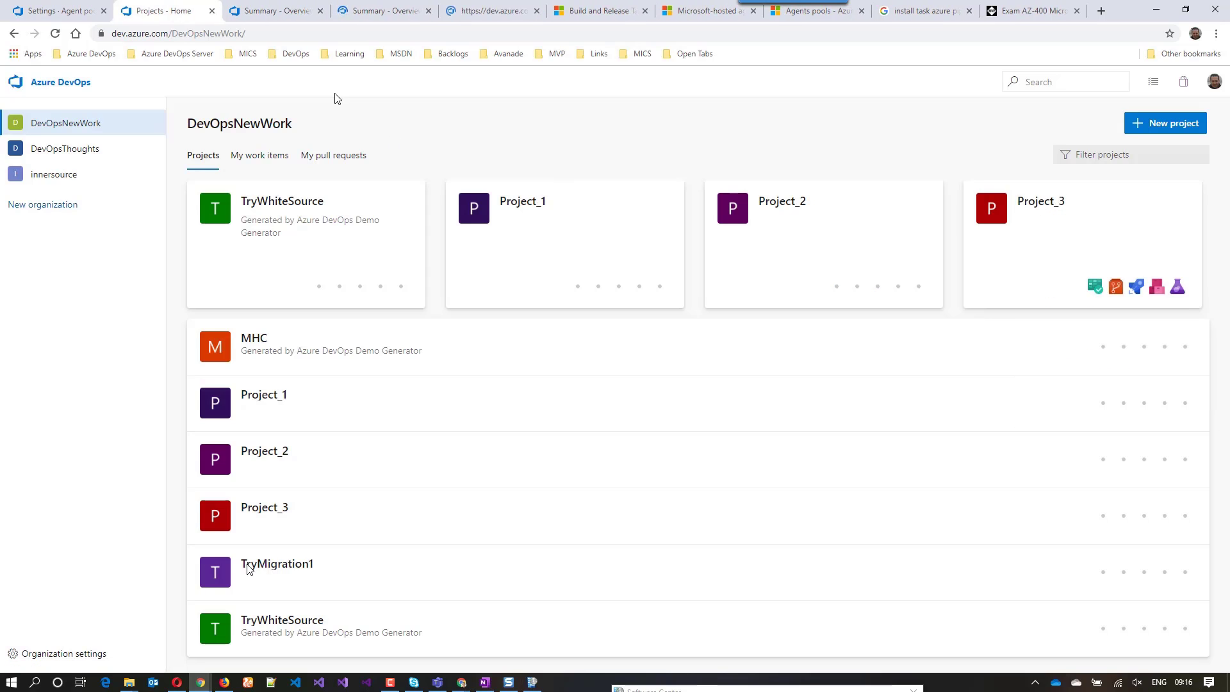
Step: Examine the agent pools in the project settings of Project_1, Project_2 and Project_3
click(272, 12)
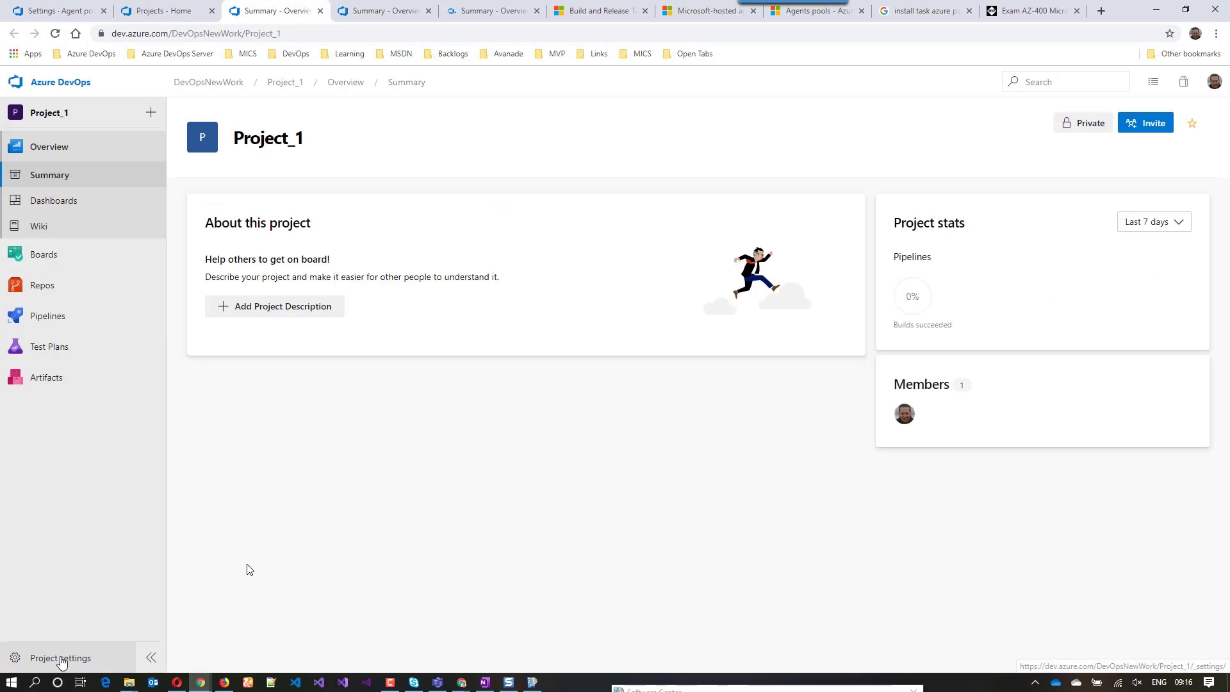
click(62, 662)
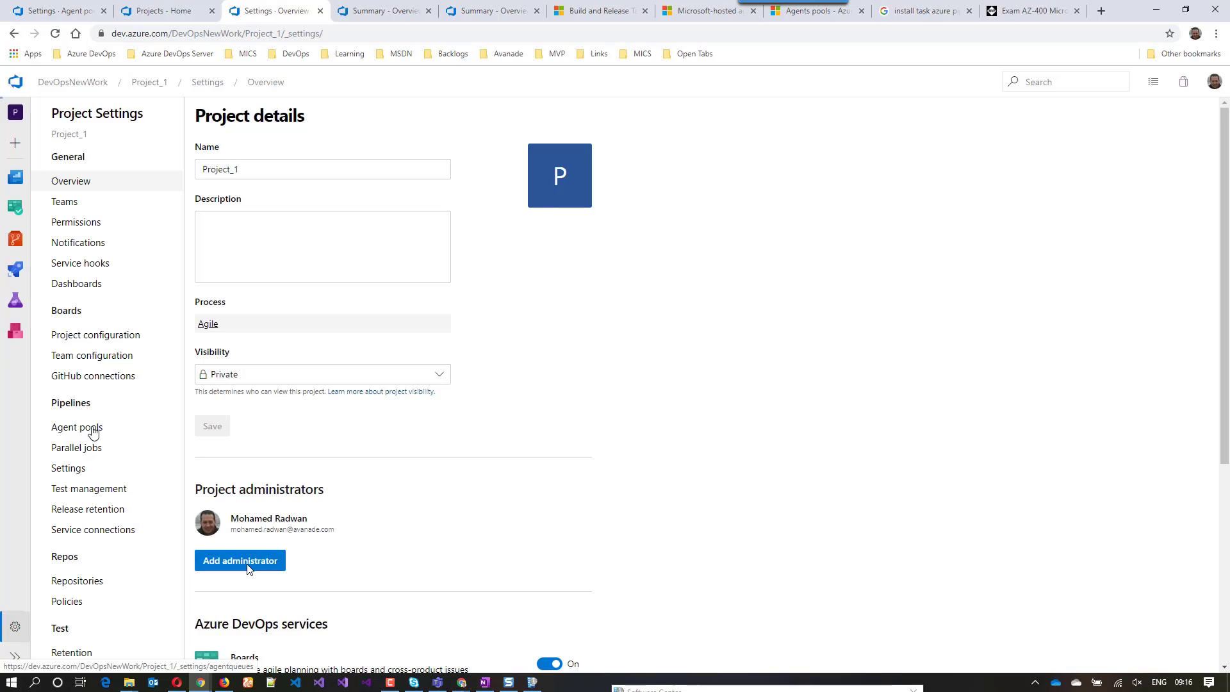
click(89, 427)
click(378, 11)
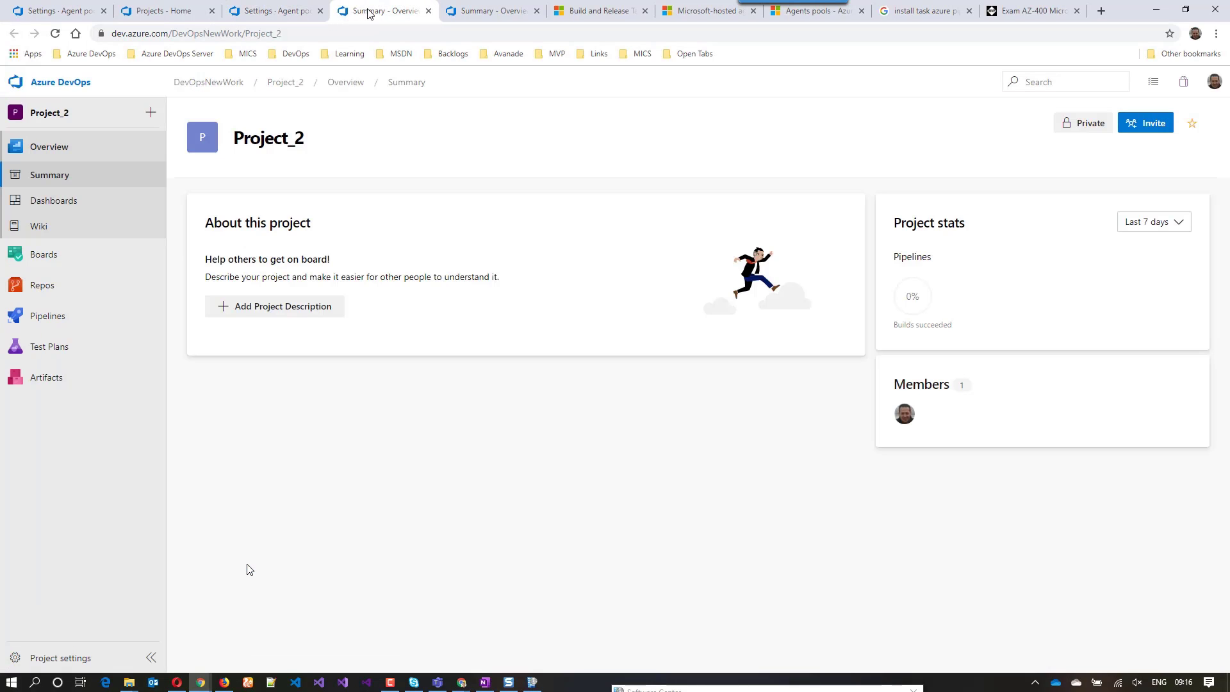
click(62, 657)
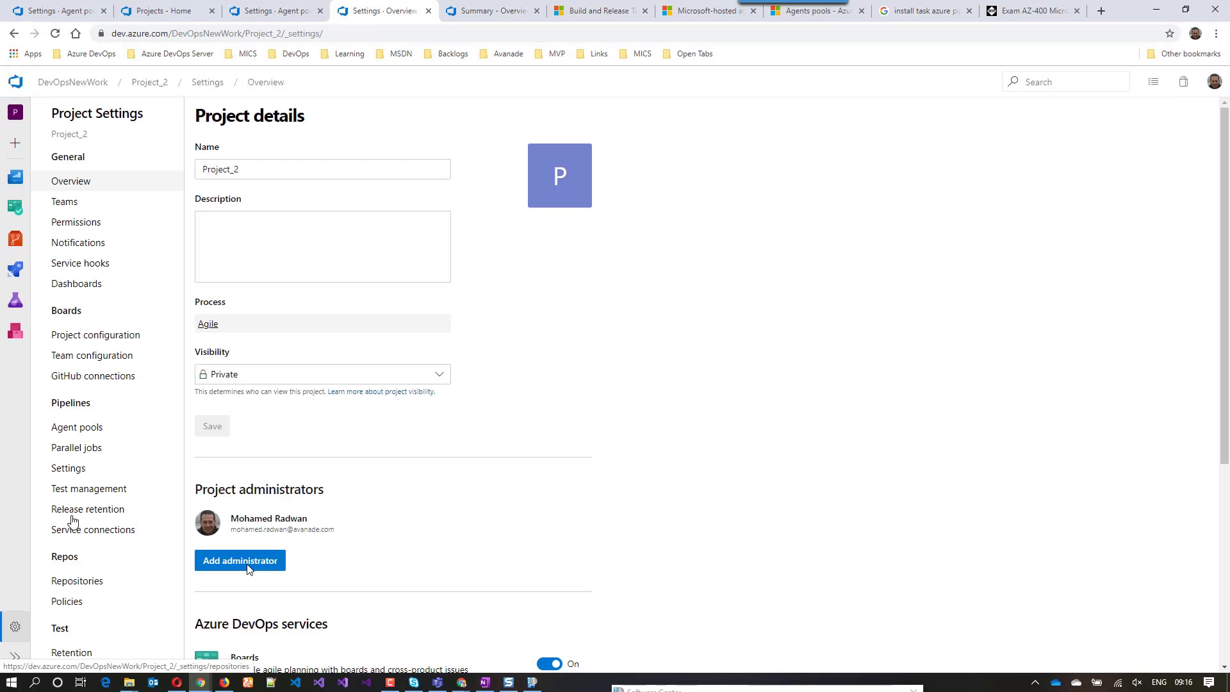
click(91, 432)
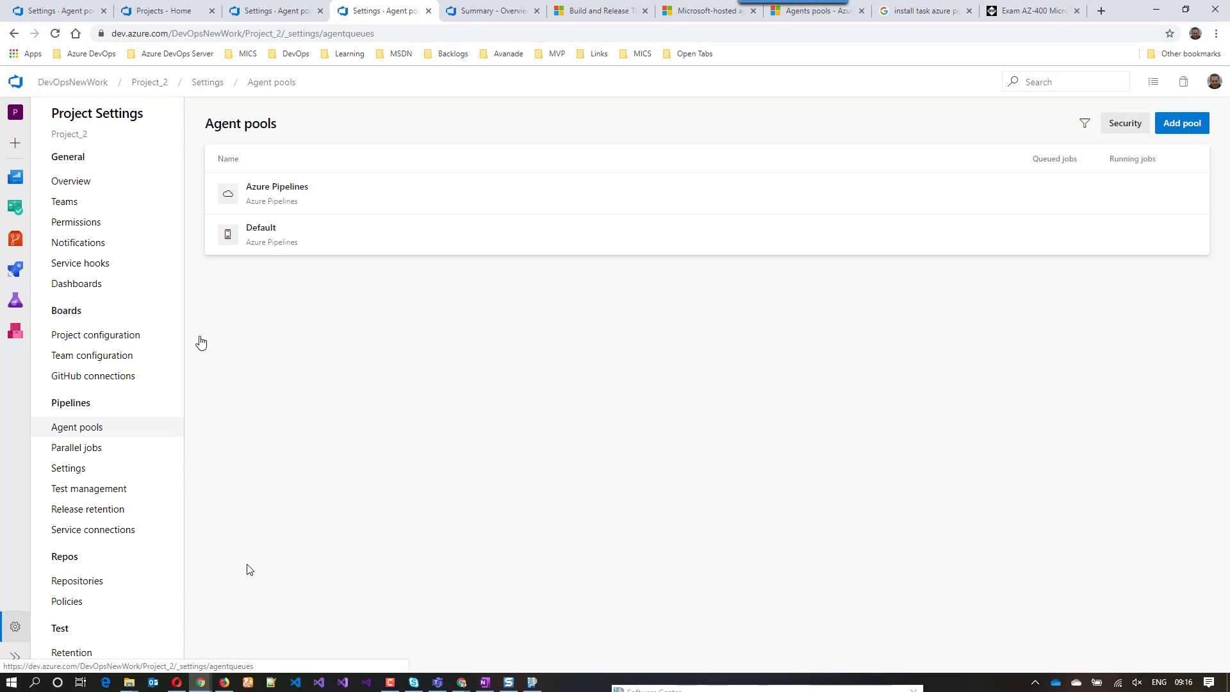
click(475, 15)
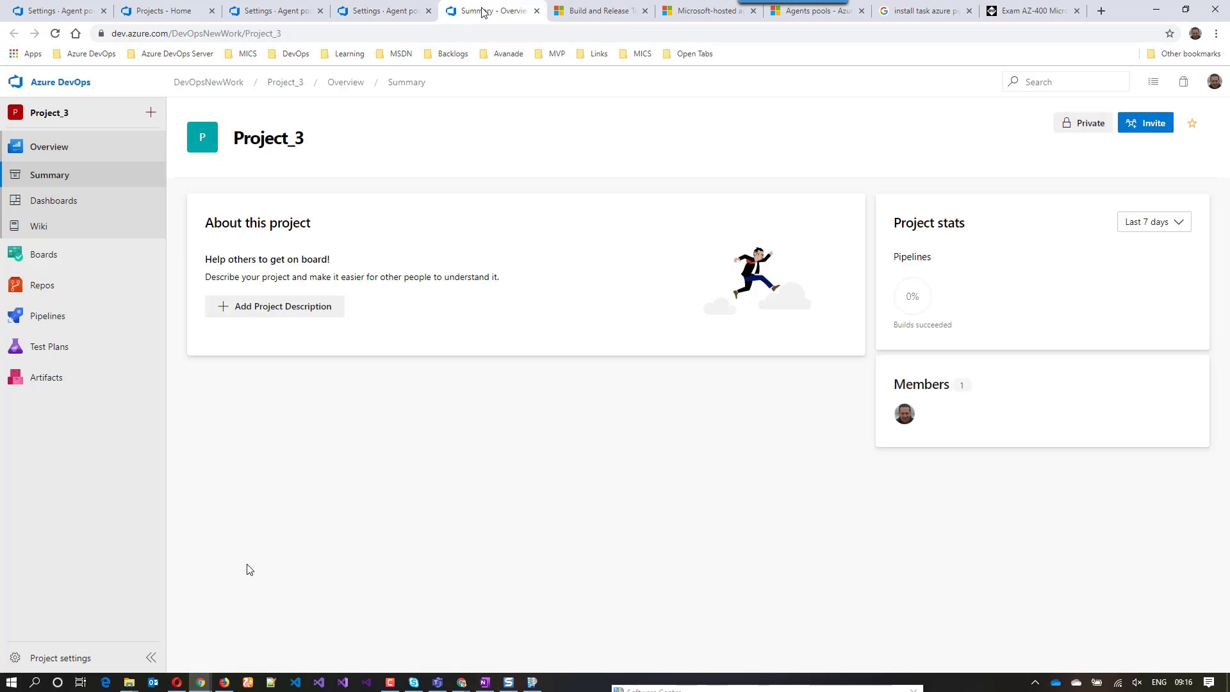
click(56, 668)
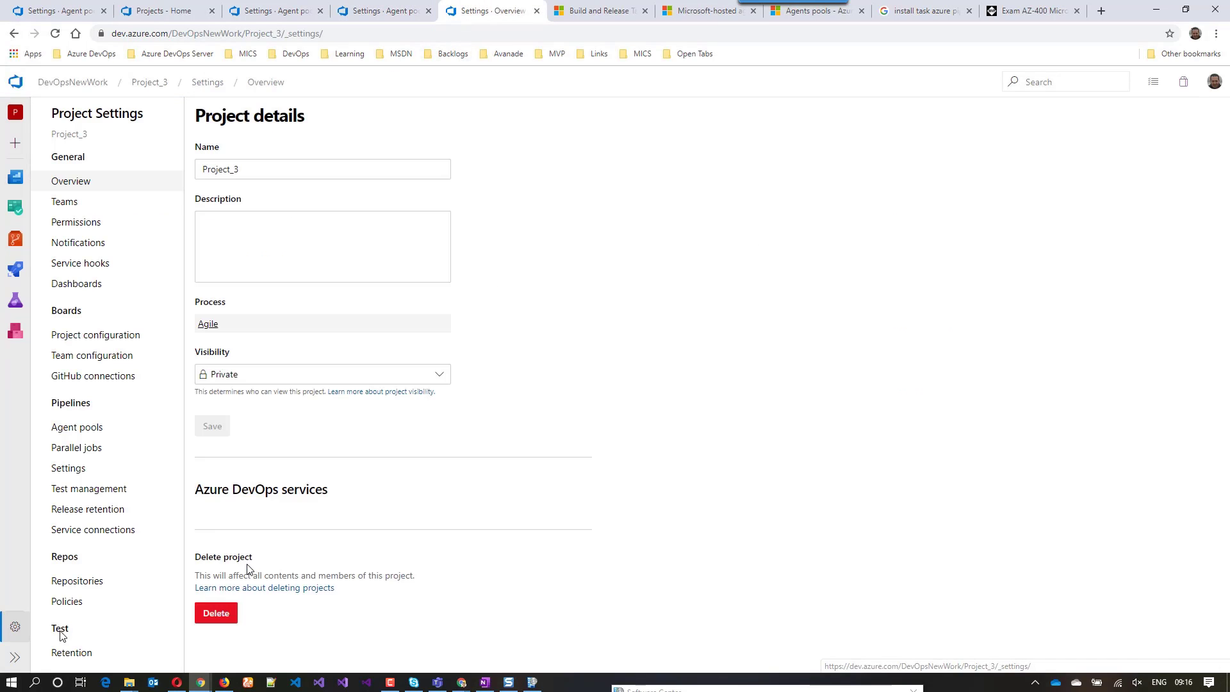
click(88, 431)
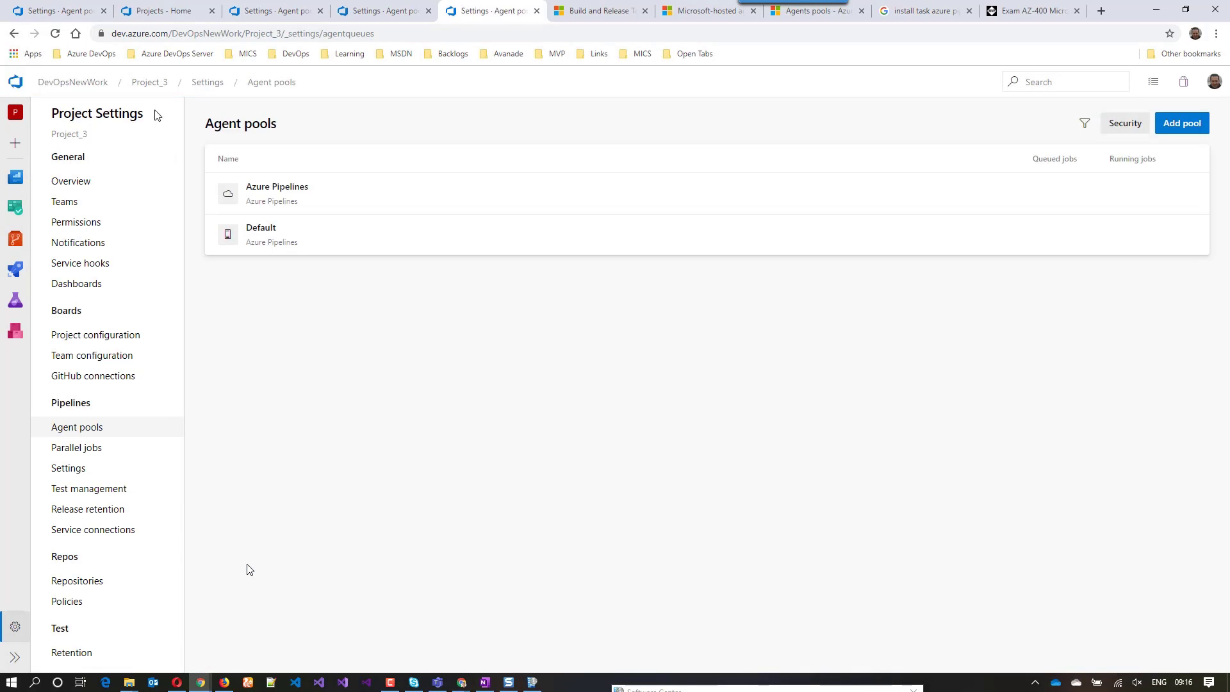
Step: Create an organization-level agent pool named BuildPool_1, without granting access to all pipelines or auto-provisioning it in all projects
click(60, 11)
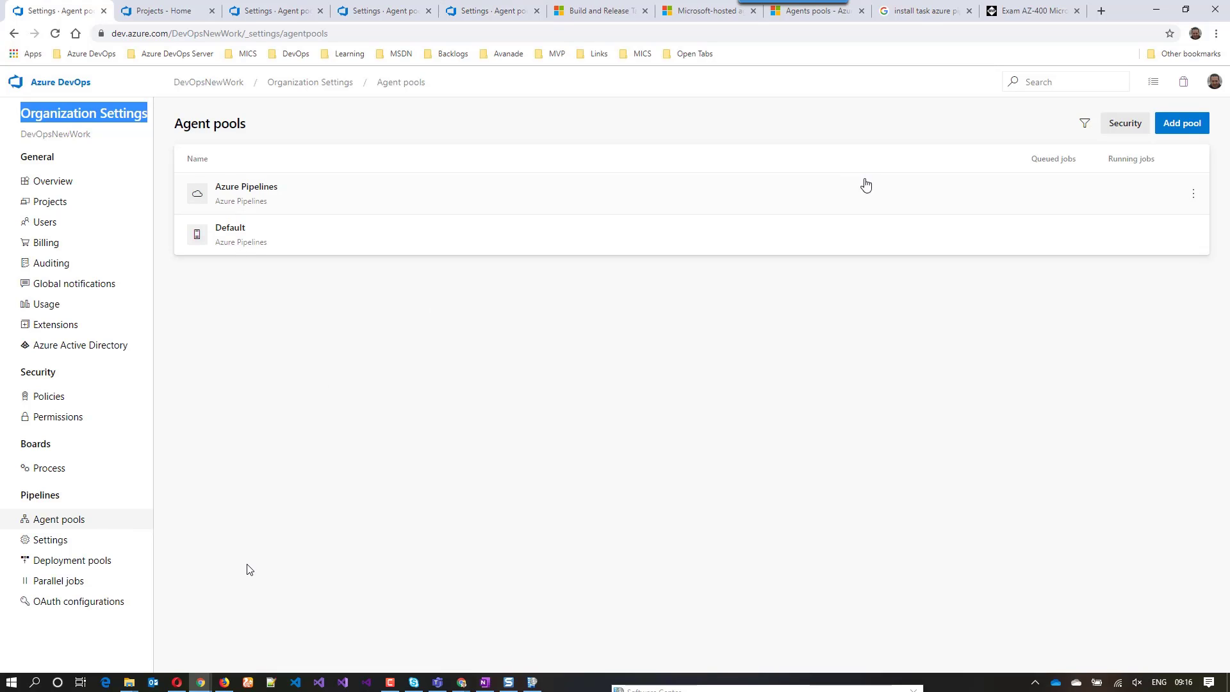
click(1172, 139)
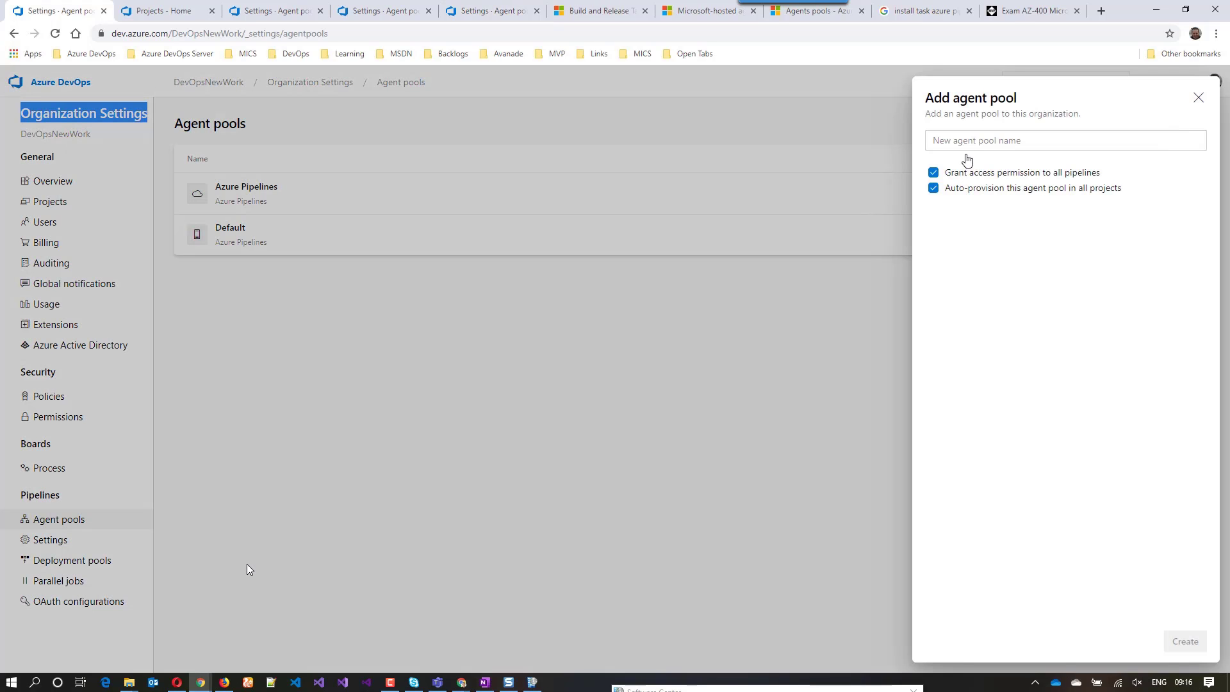
click(933, 172)
click(933, 188)
click(989, 146)
text(BuildPool_1)
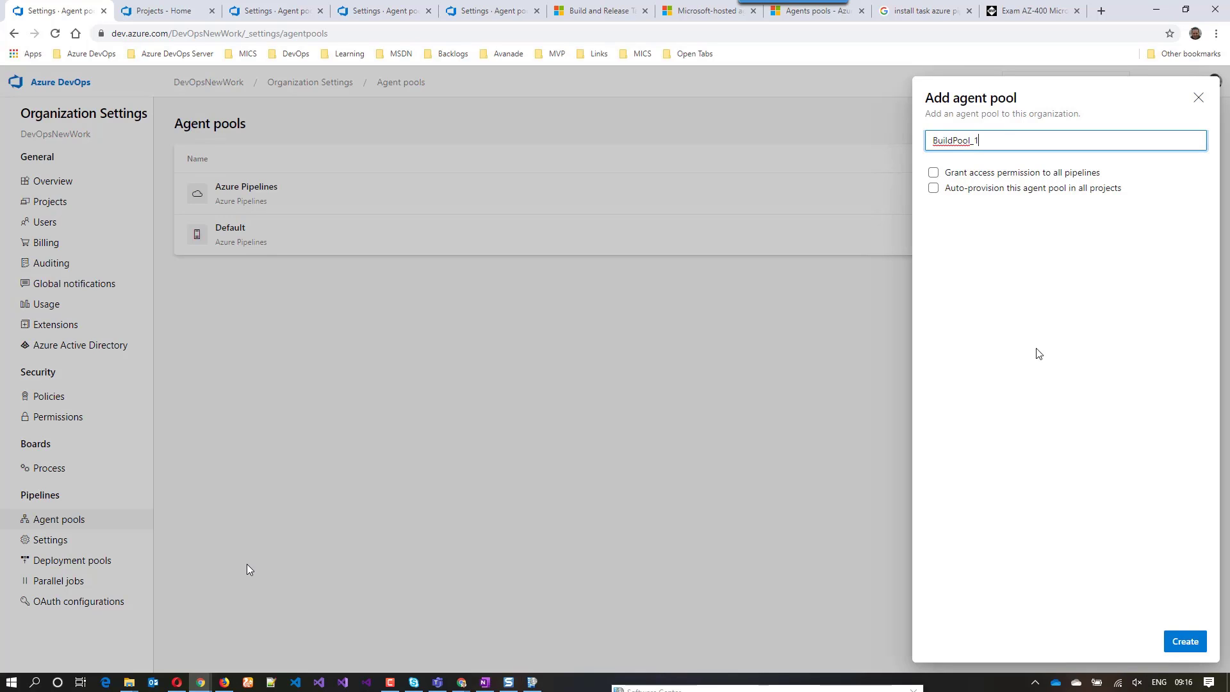
click(1181, 643)
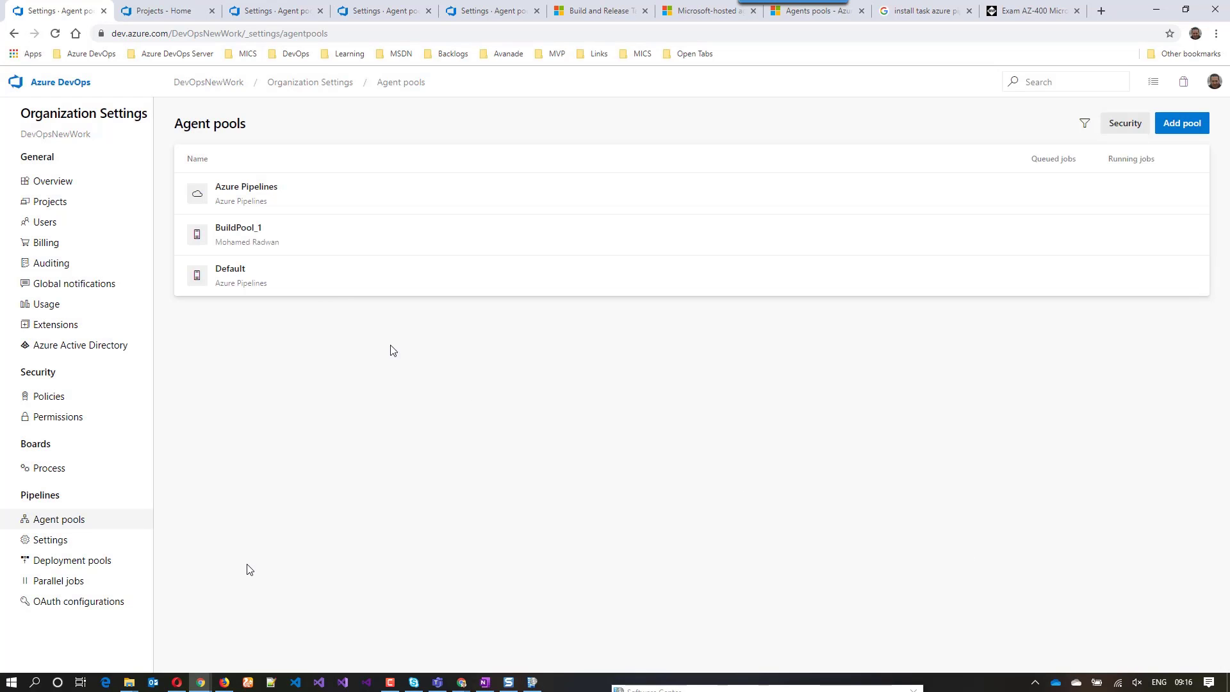
Step: Open BuildPool_1 and examine the assigned role in its user permissions
drag(19, 114, 154, 114)
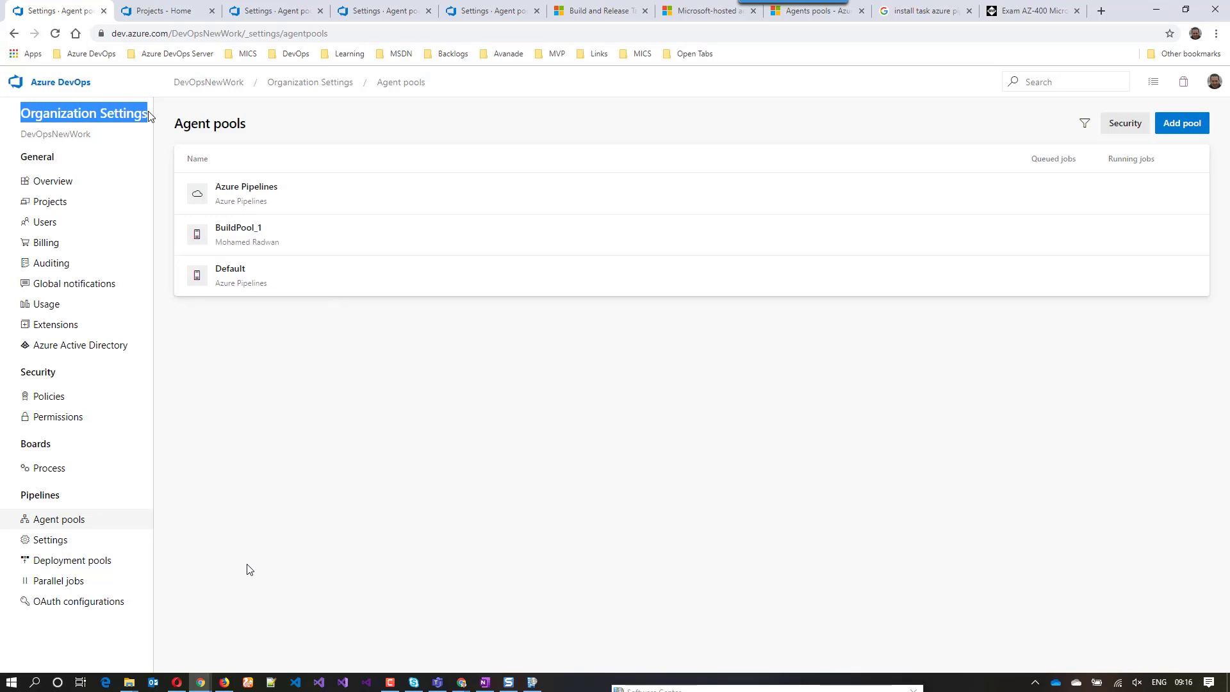
click(243, 343)
click(318, 241)
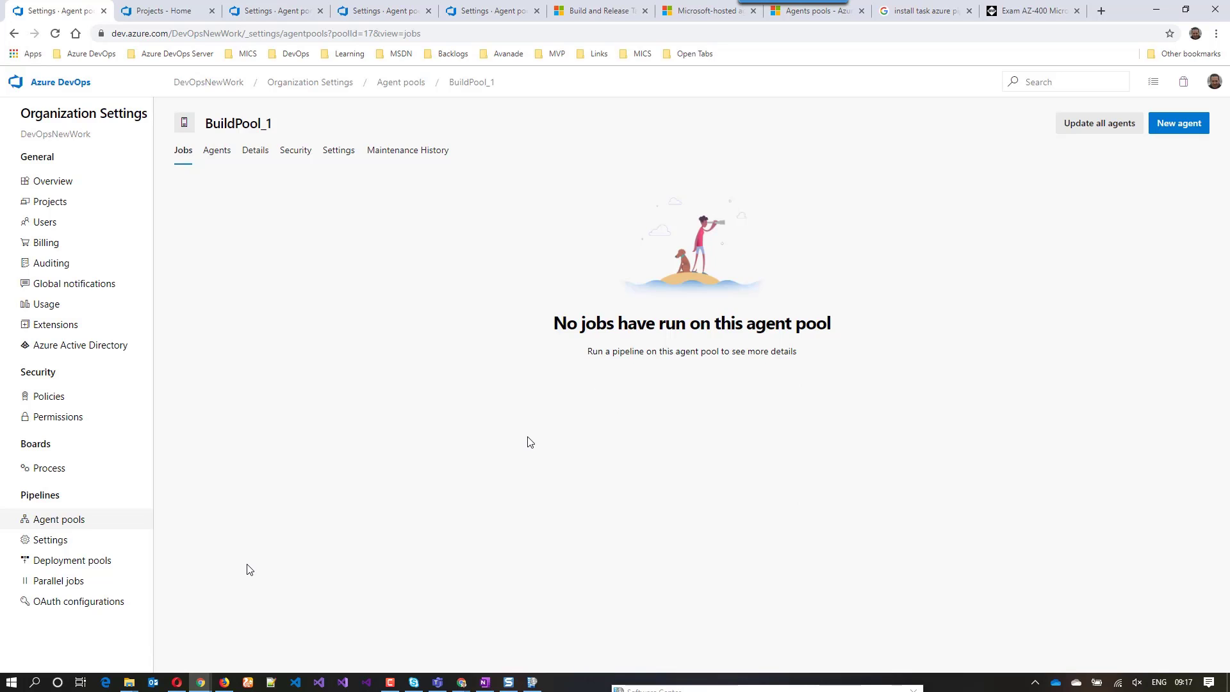
click(297, 157)
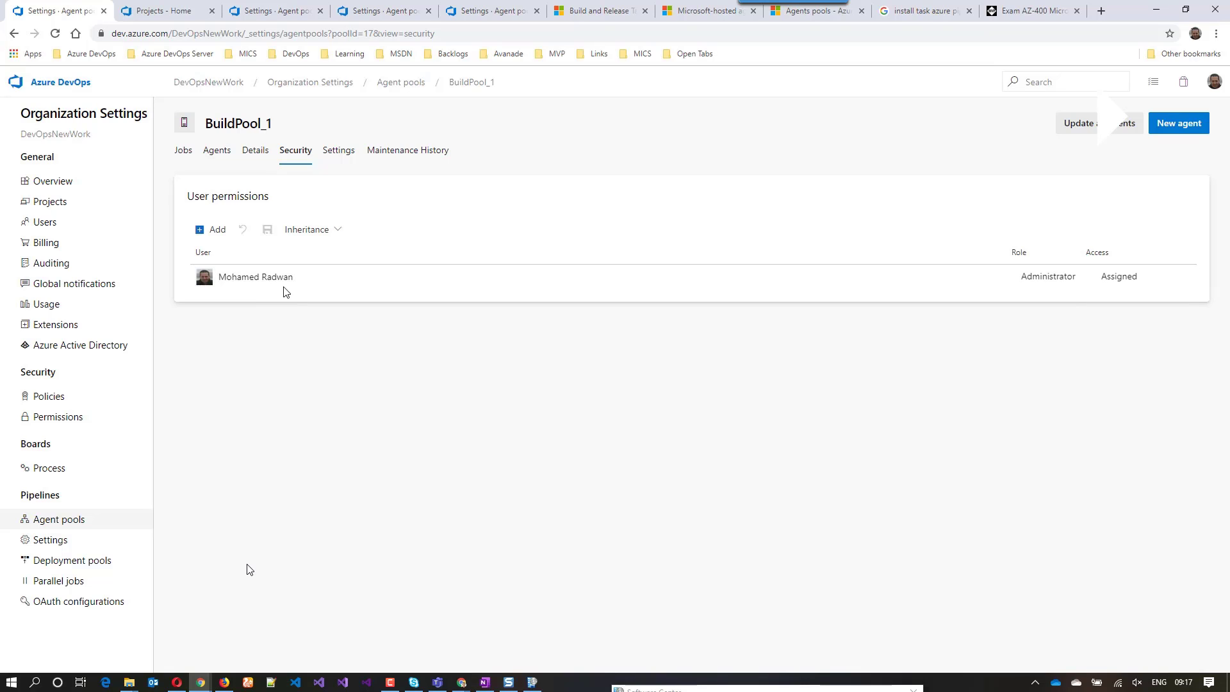
drag(1022, 282, 1086, 278)
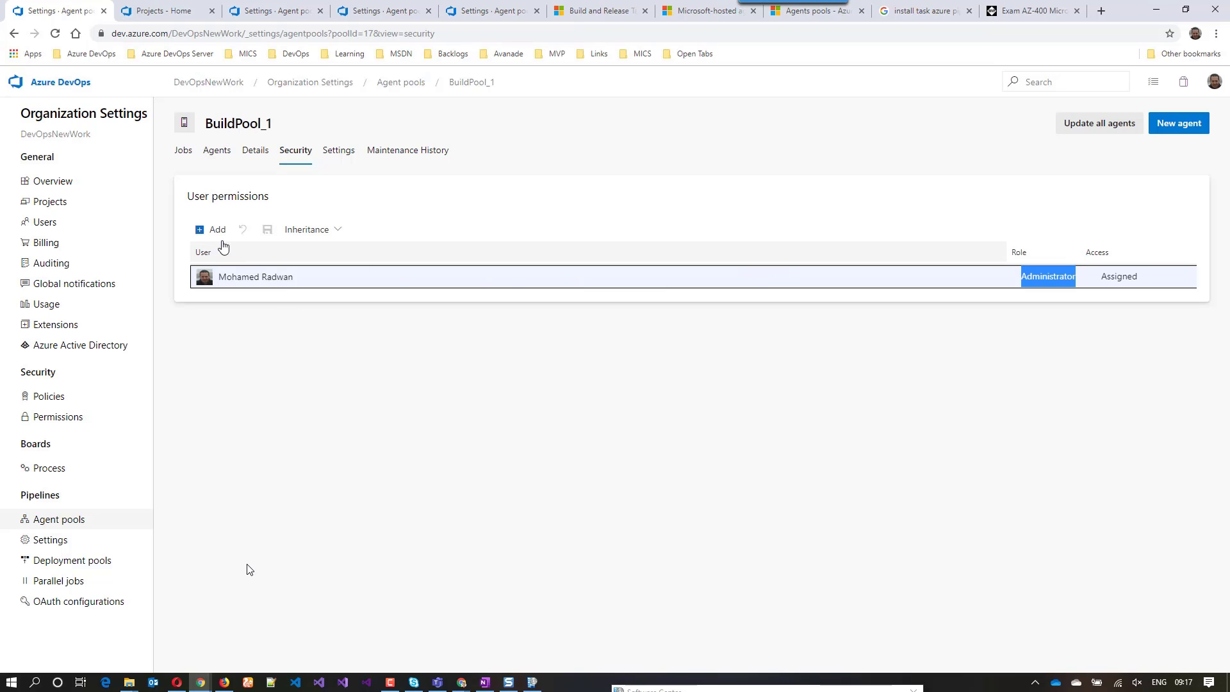
Step: Examine the Reader, Service Account and Administrator roles offered when adding a user to BuildPool_1, without adding anyone
click(215, 229)
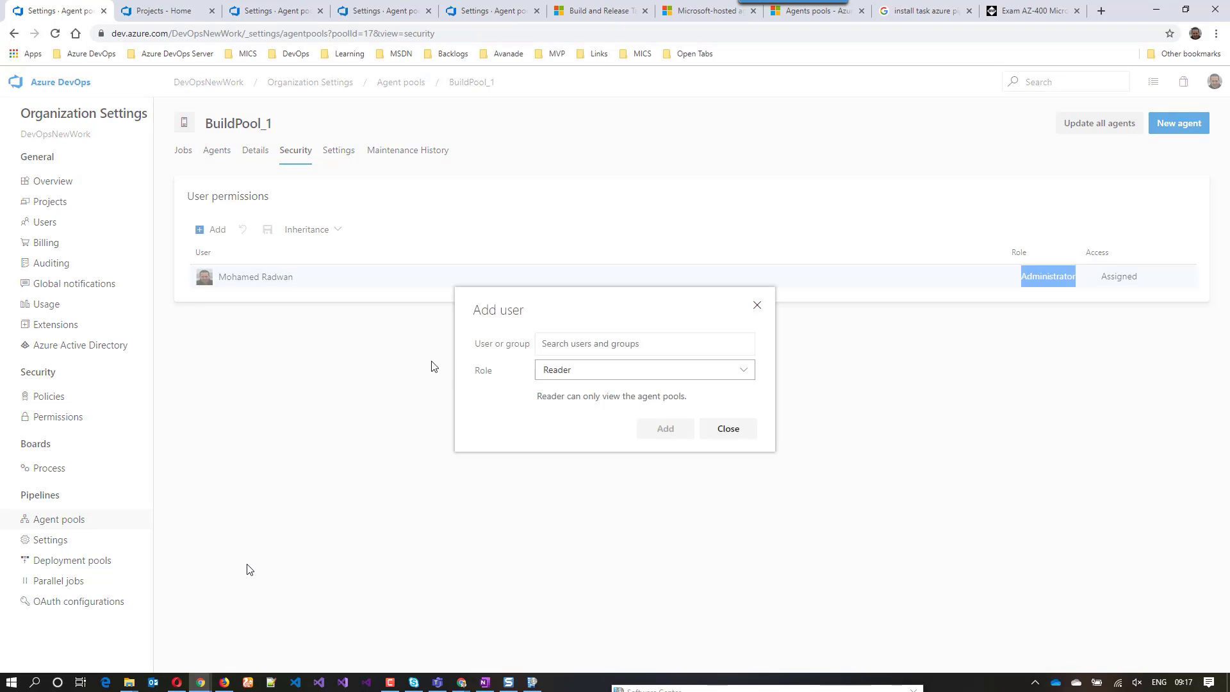
click(577, 378)
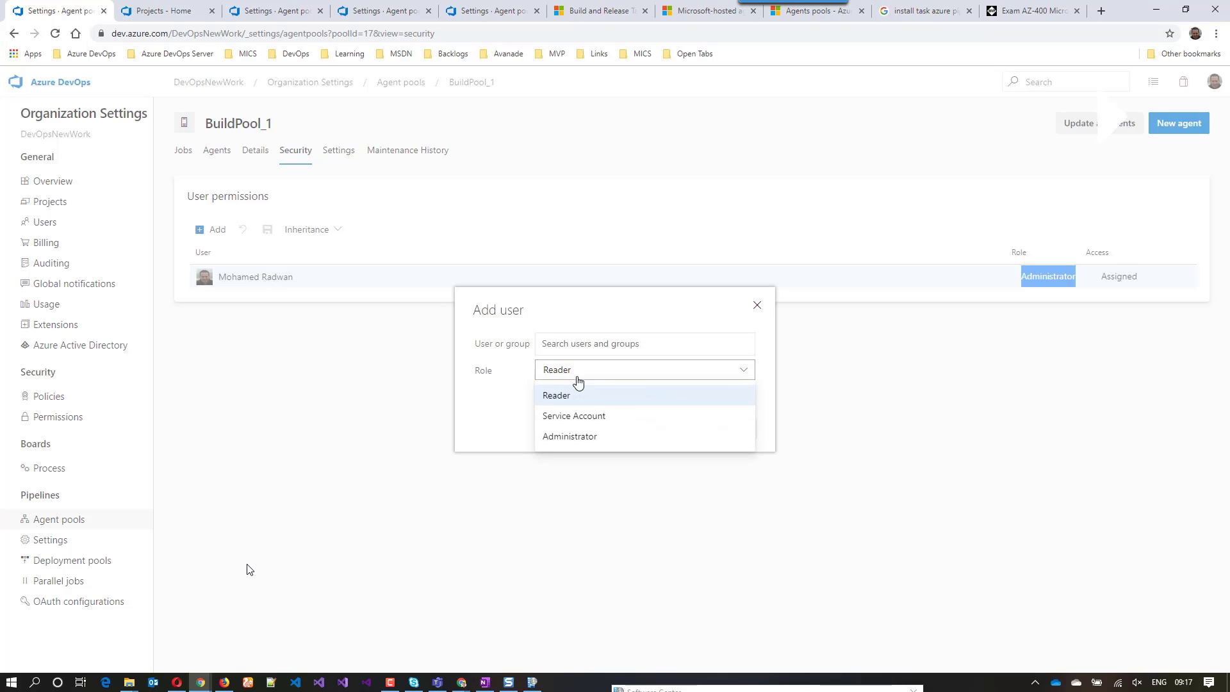
click(576, 416)
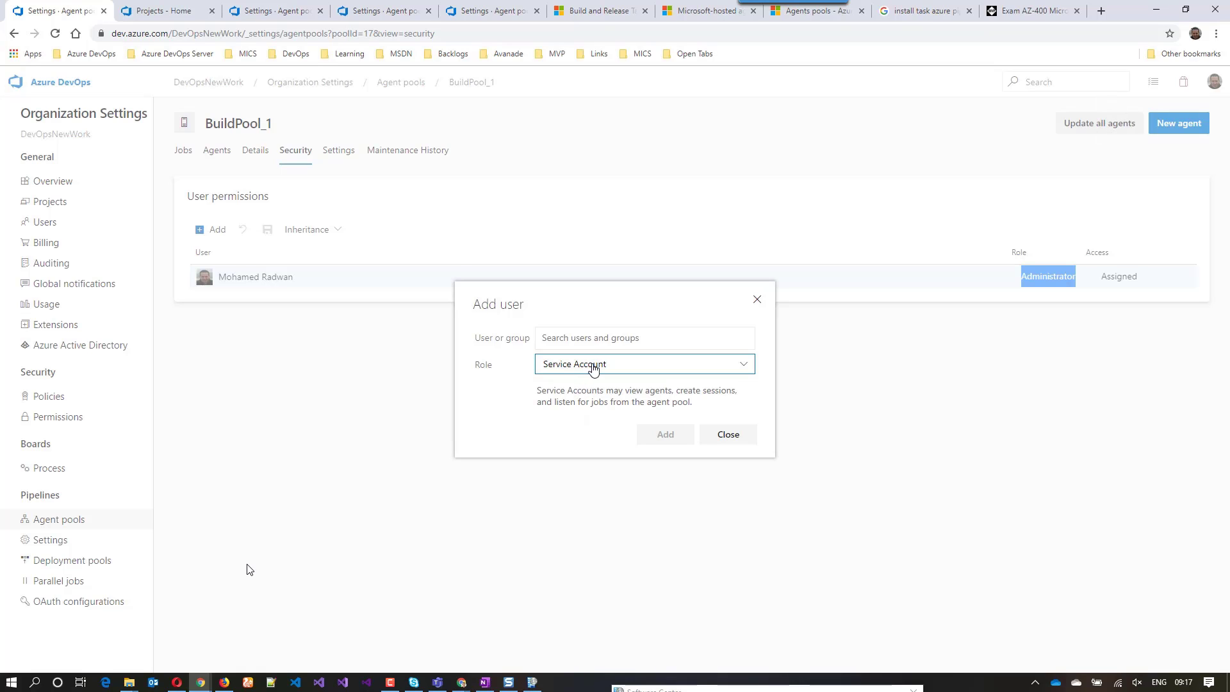
click(593, 365)
click(574, 437)
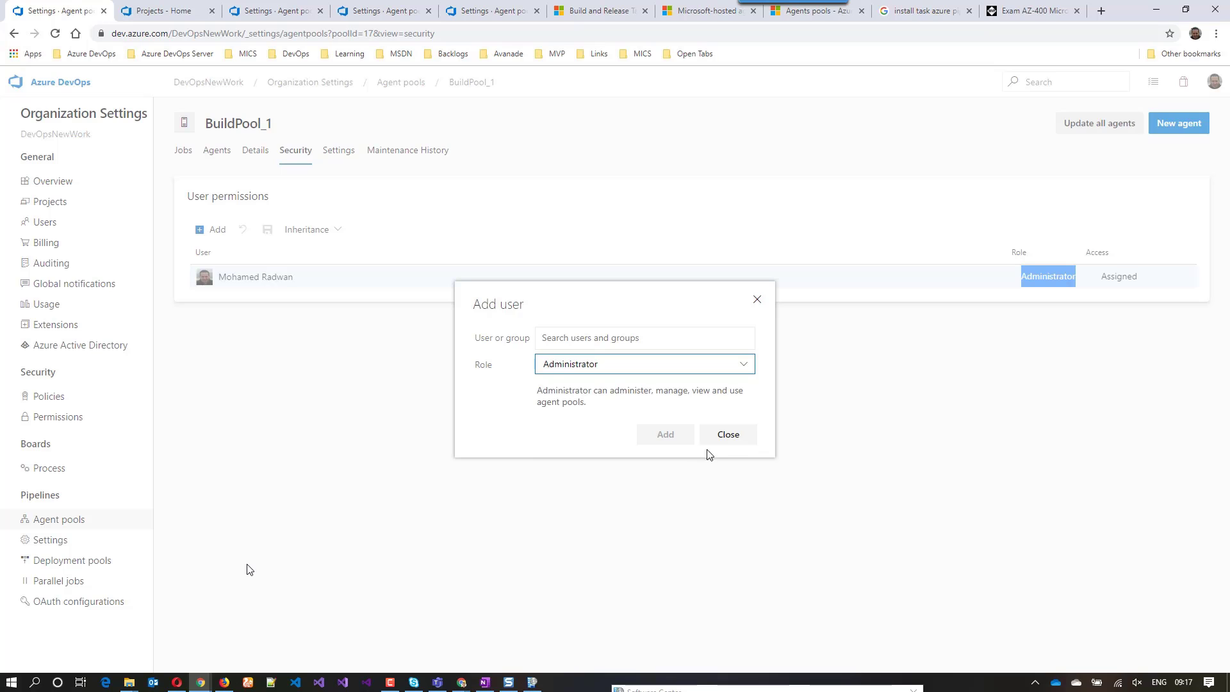
click(756, 300)
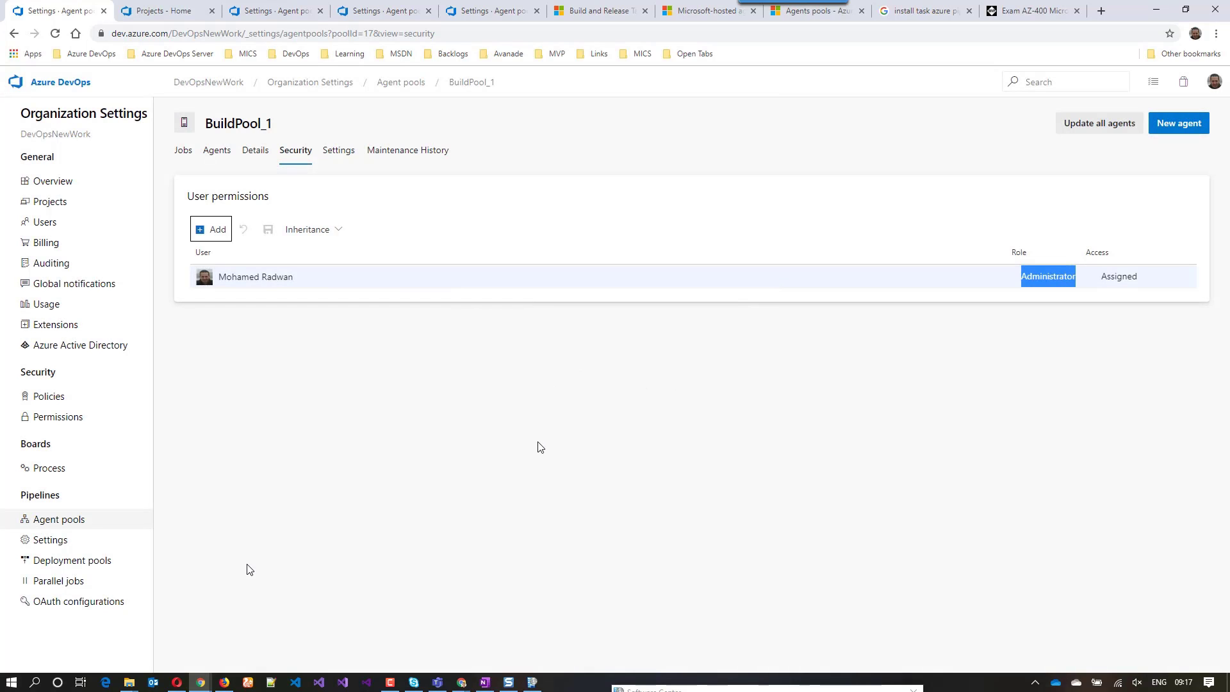
Step: Examine the agents of BuildPool_1 and the download and configuration instructions for a new Windows x64 agent
click(218, 151)
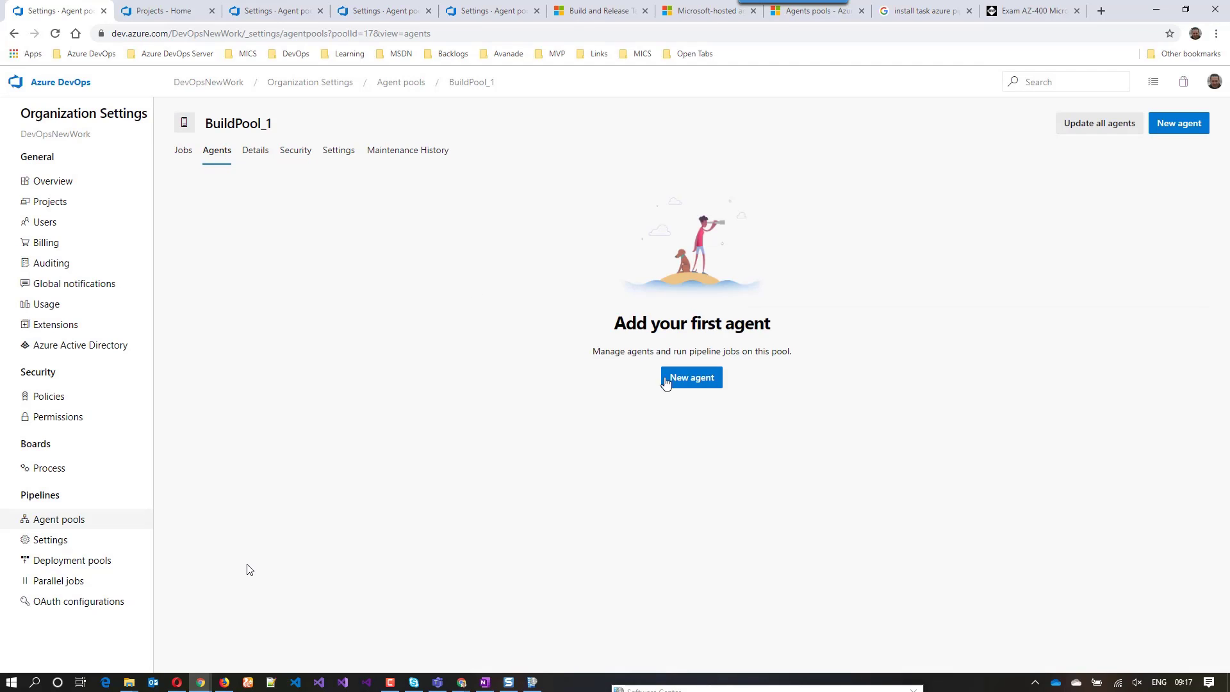
click(681, 382)
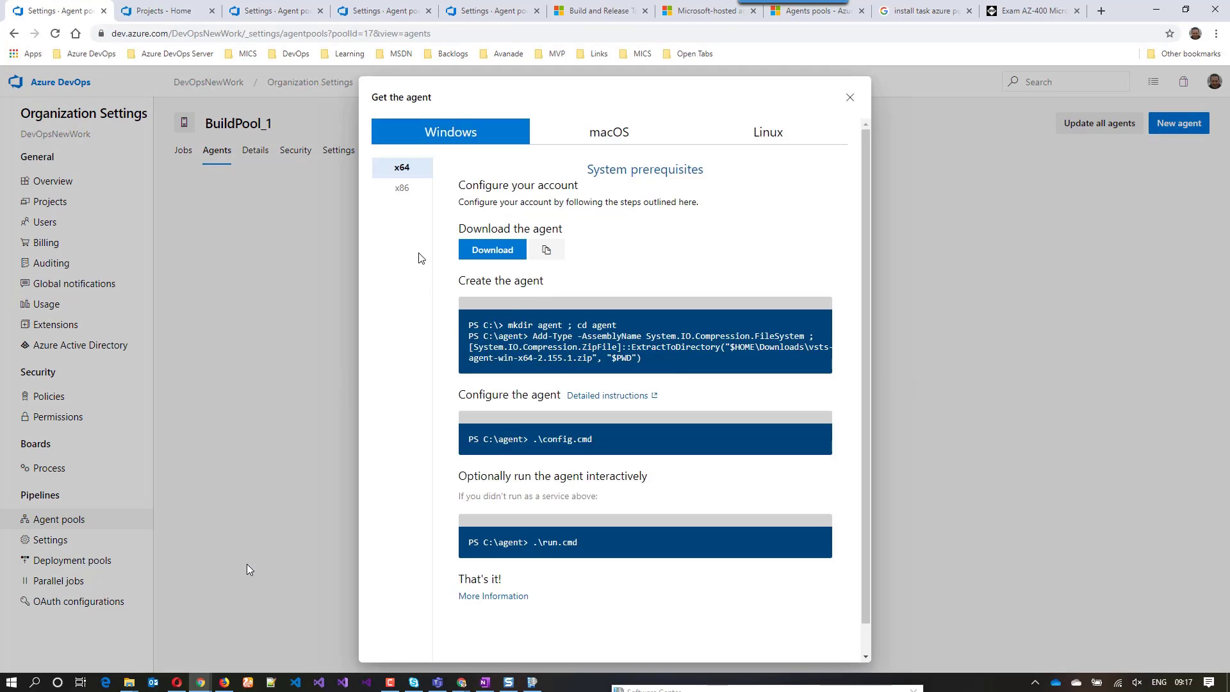
click(850, 98)
Step: Refresh the agent pools pages of Project_1, Project_2 and Project_3 to check their pools, and return to BuildPool_1
click(281, 11)
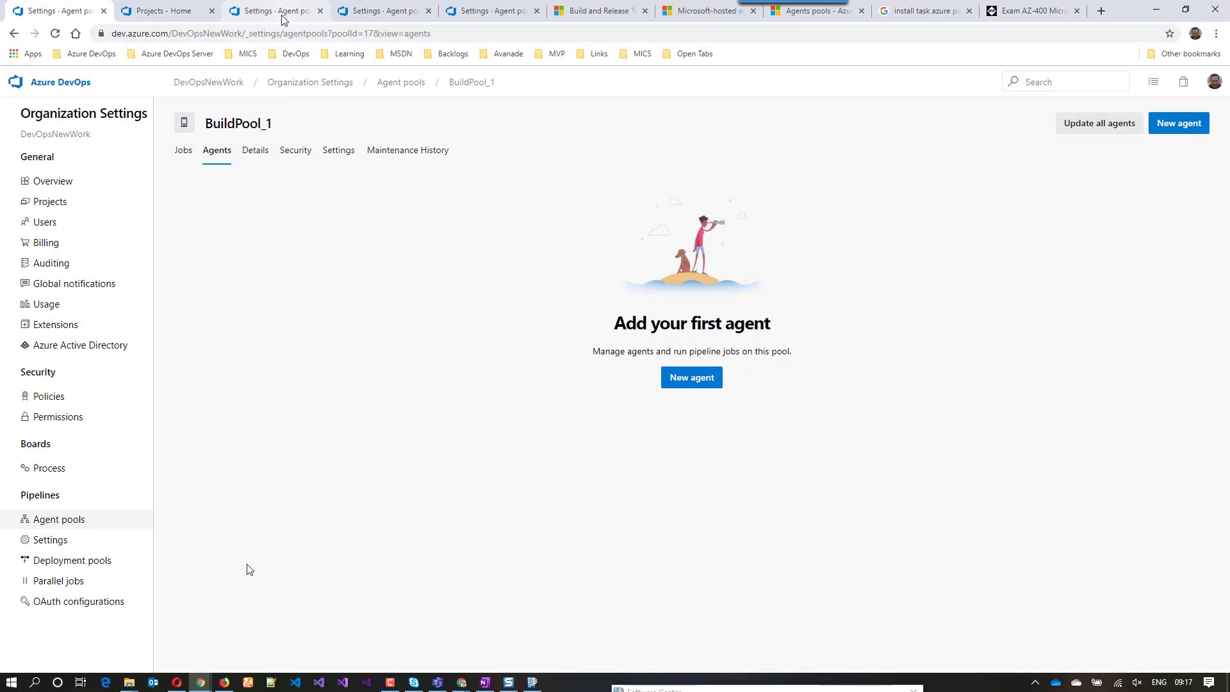
click(55, 34)
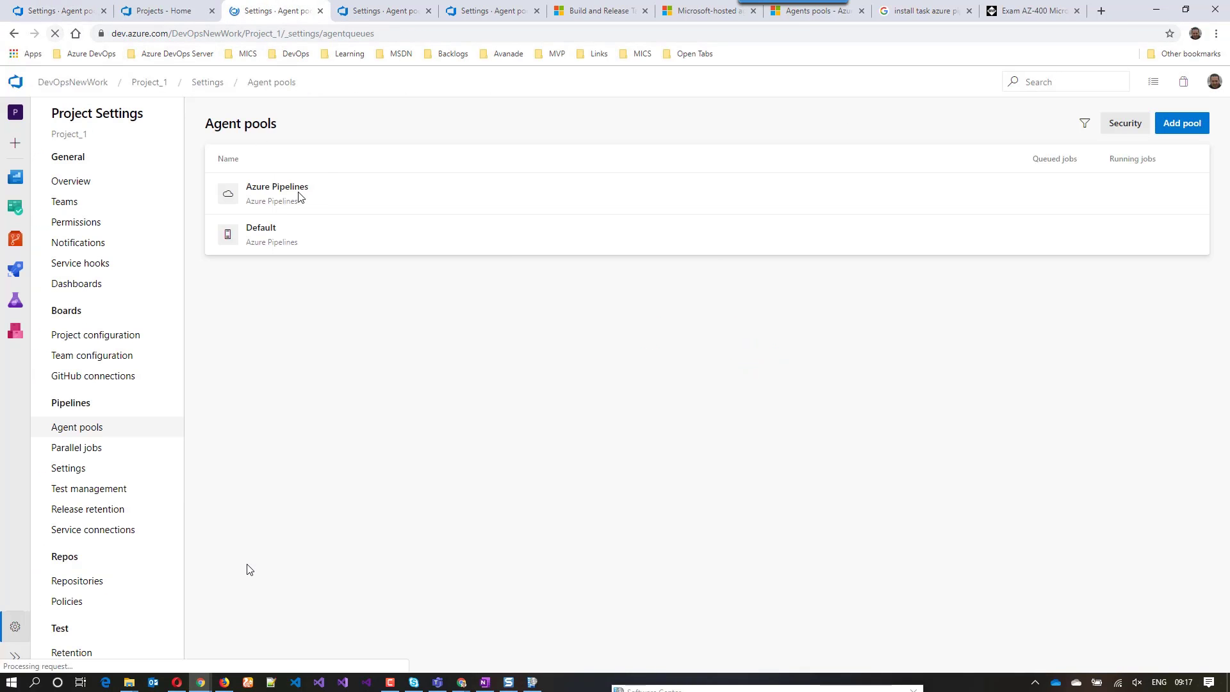
click(379, 9)
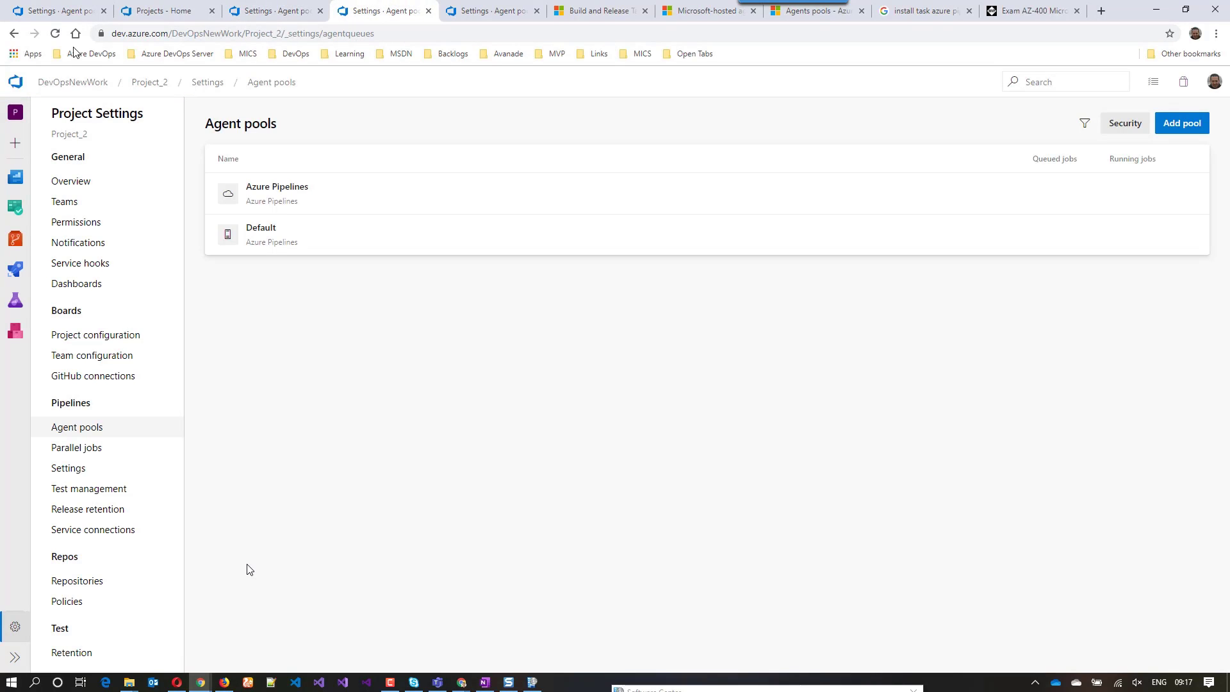
click(55, 33)
click(490, 11)
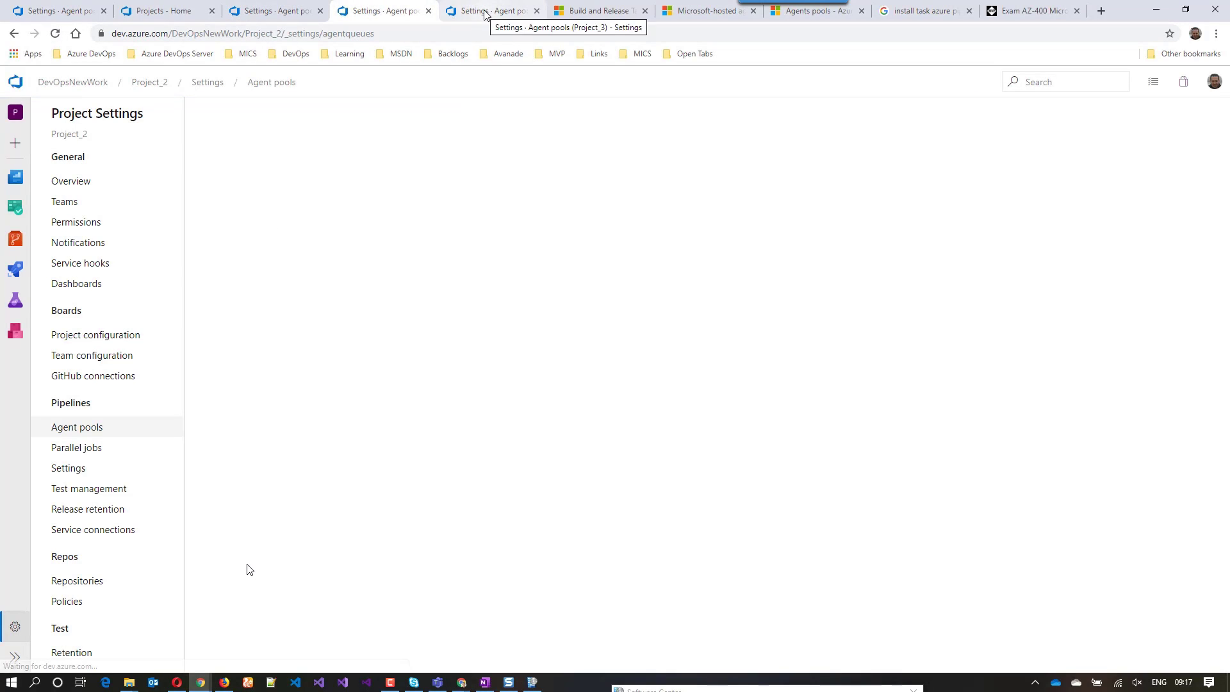
click(55, 33)
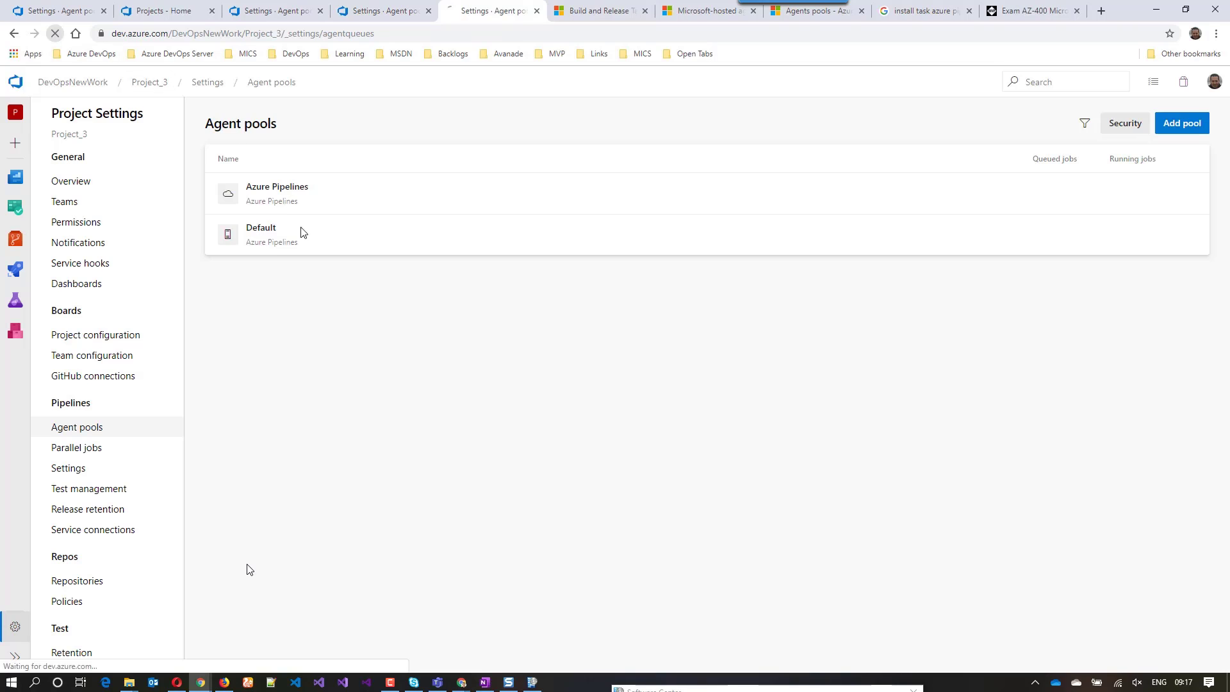
click(56, 11)
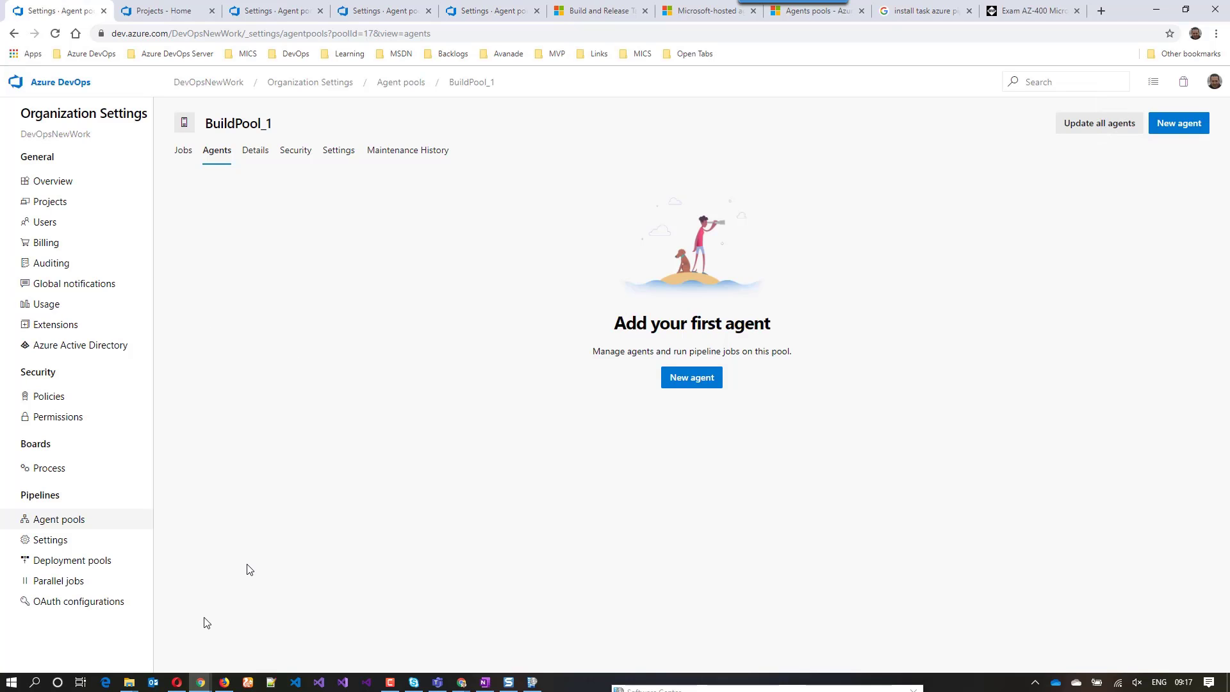
Step: Switch to File Explorer and copy all the files and folders in the Downloaded Build Agent folder
click(128, 681)
click(166, 658)
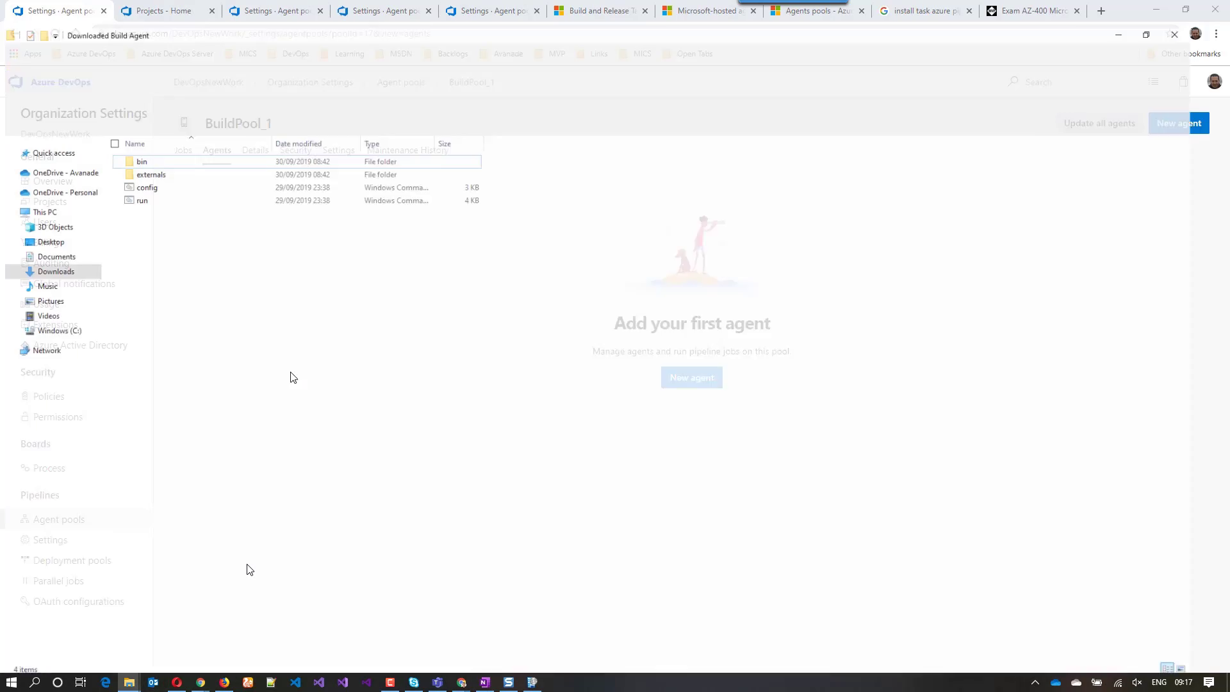
drag(222, 240, 133, 132)
right_click(150, 140)
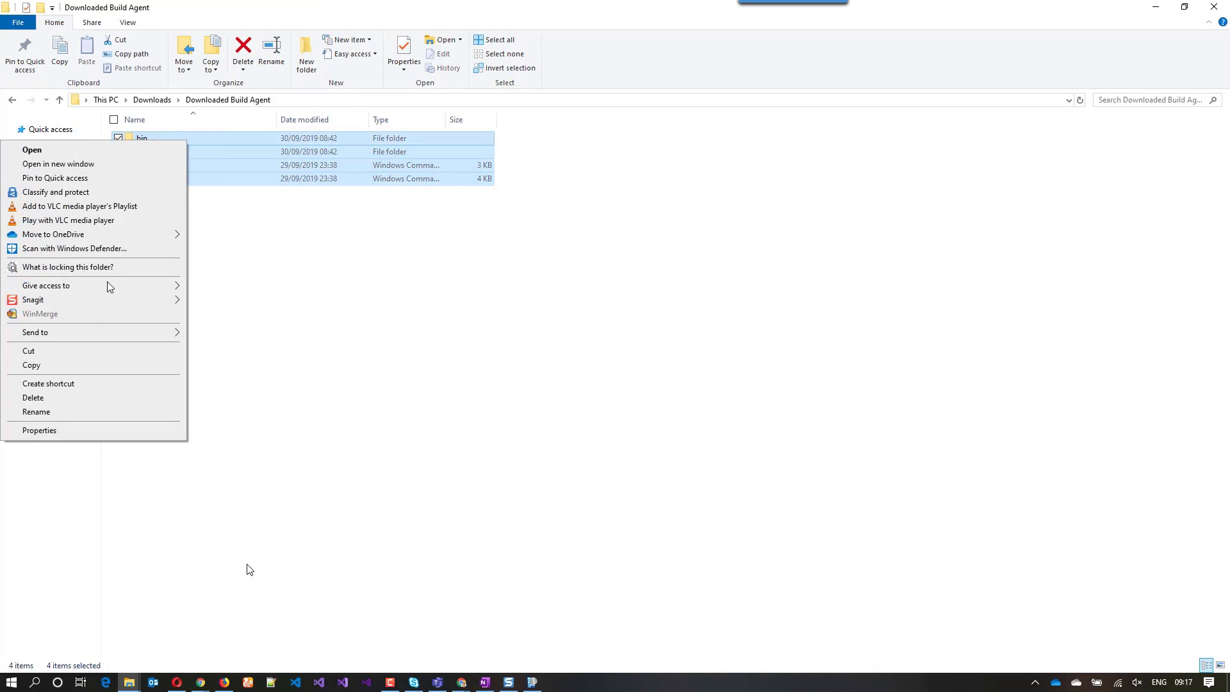
click(56, 366)
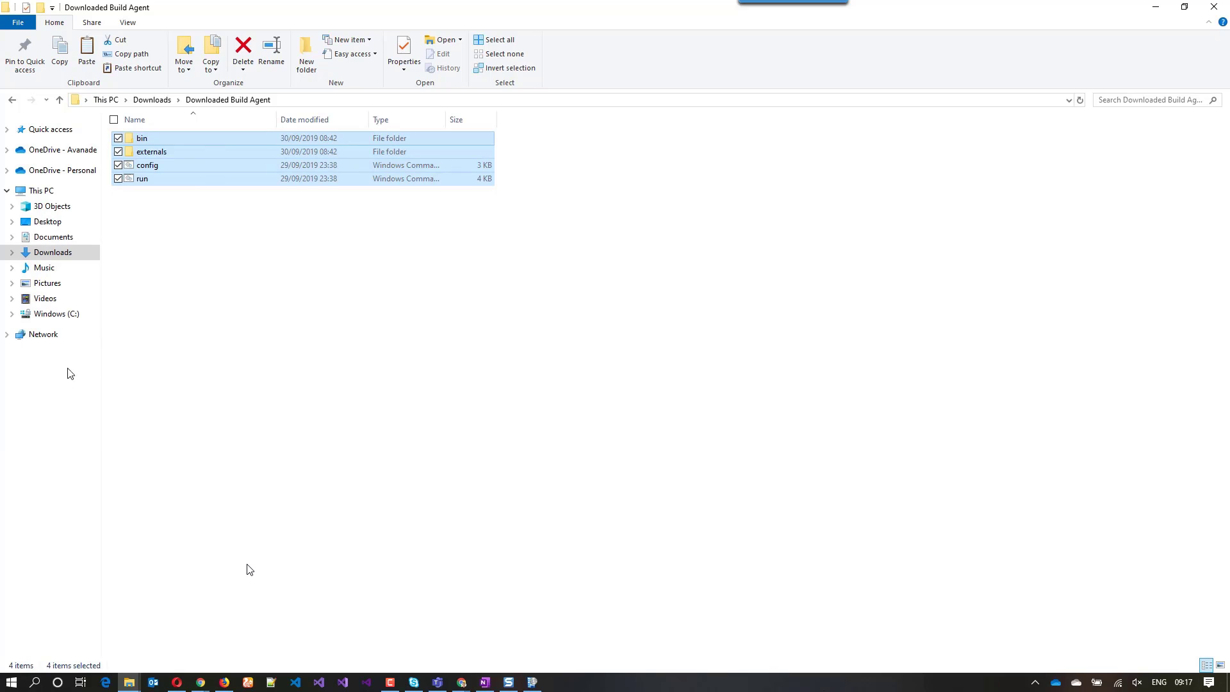
Step: Create a folder named Build at the root of the C: drive and open it
click(72, 314)
right_click(219, 379)
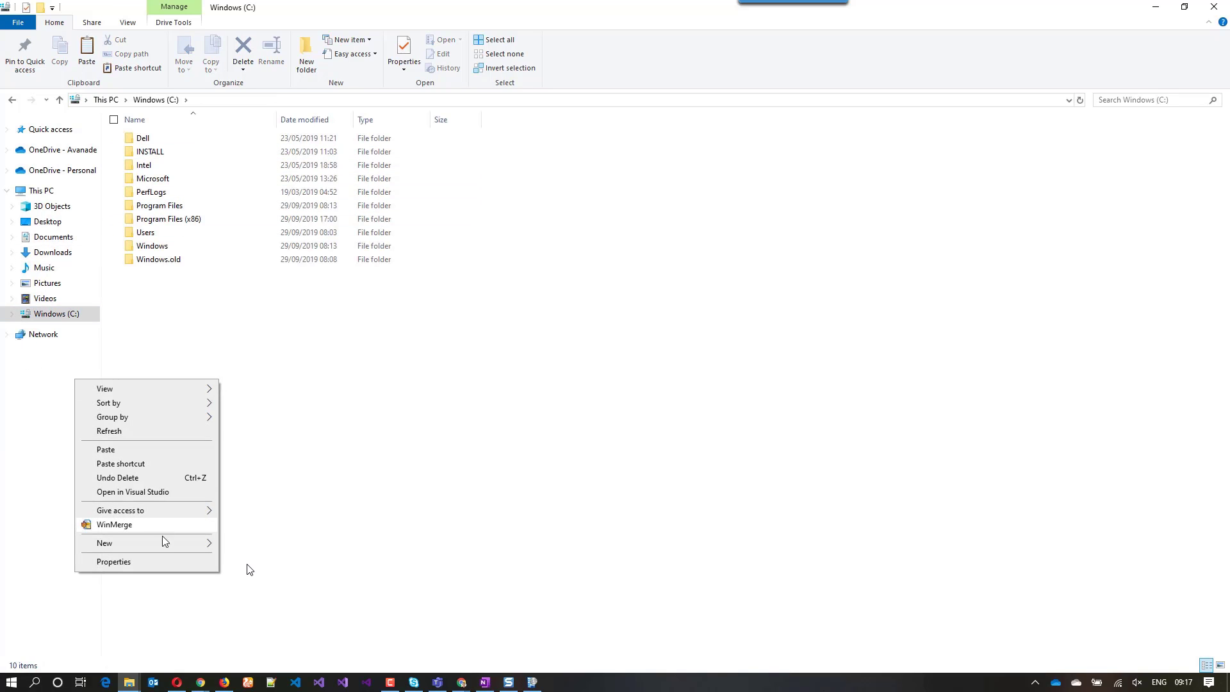
mouse_move(165, 542)
click(256, 542)
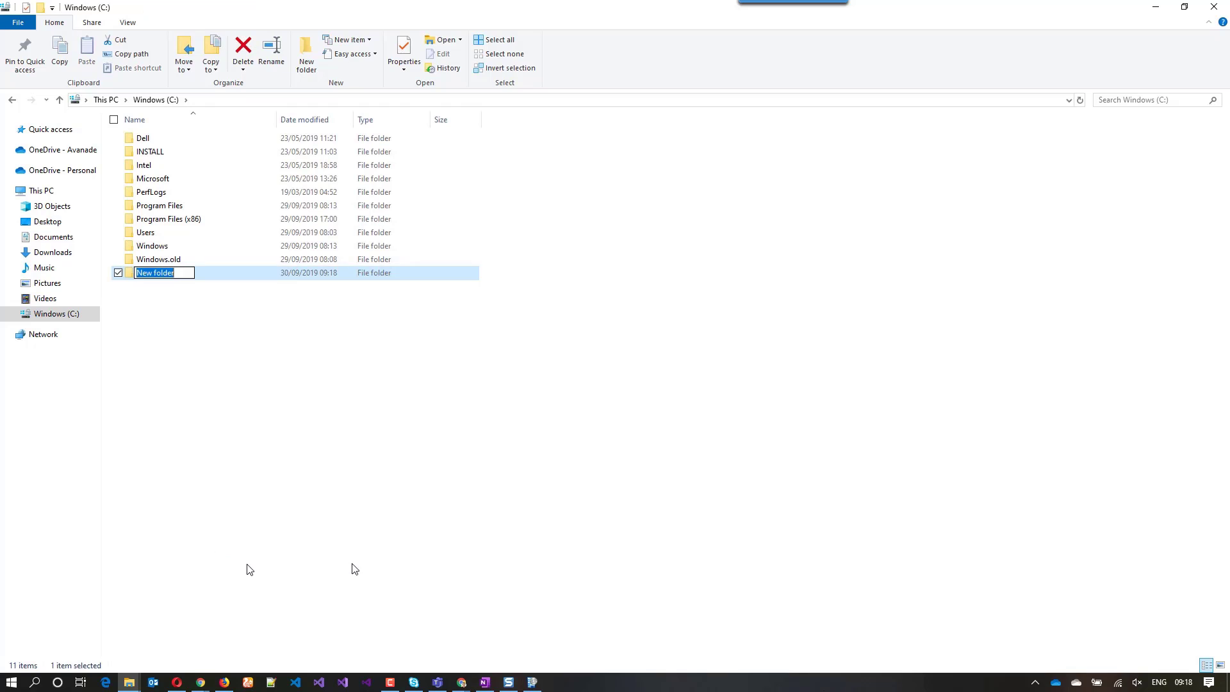
text(Build)
key(Return)
key(Return)
Step: Create a folder named Agent_1 inside C:\Build
right_click(401, 475)
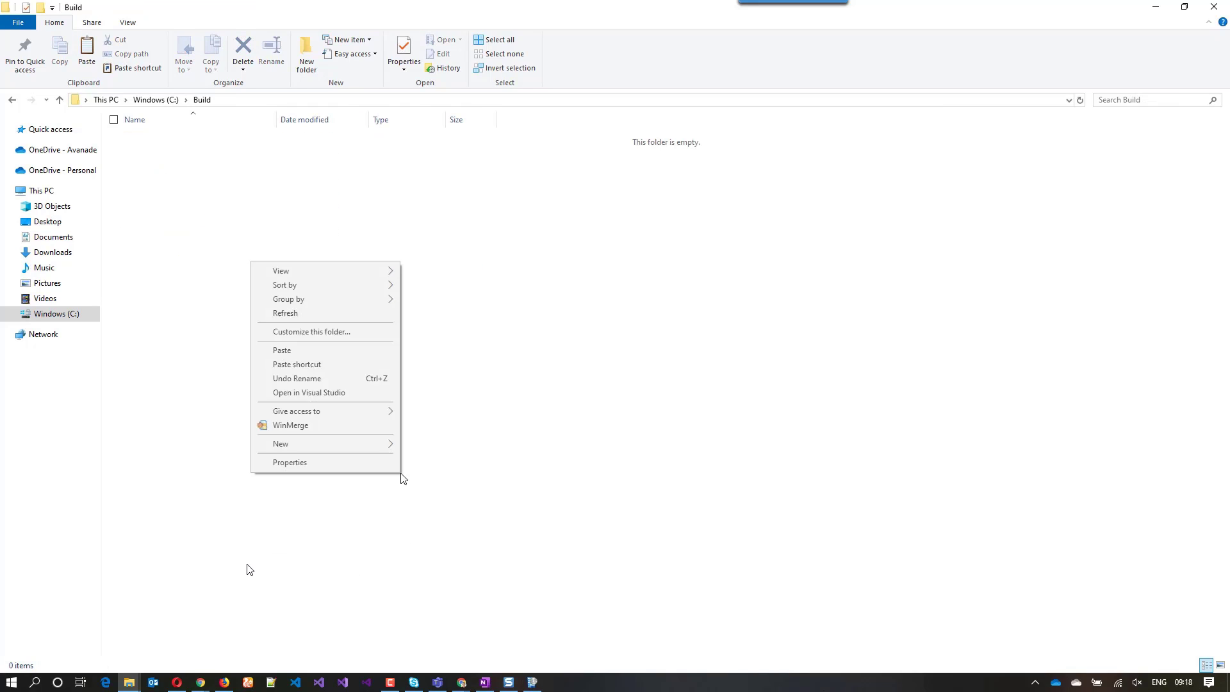
mouse_move(364, 447)
click(410, 444)
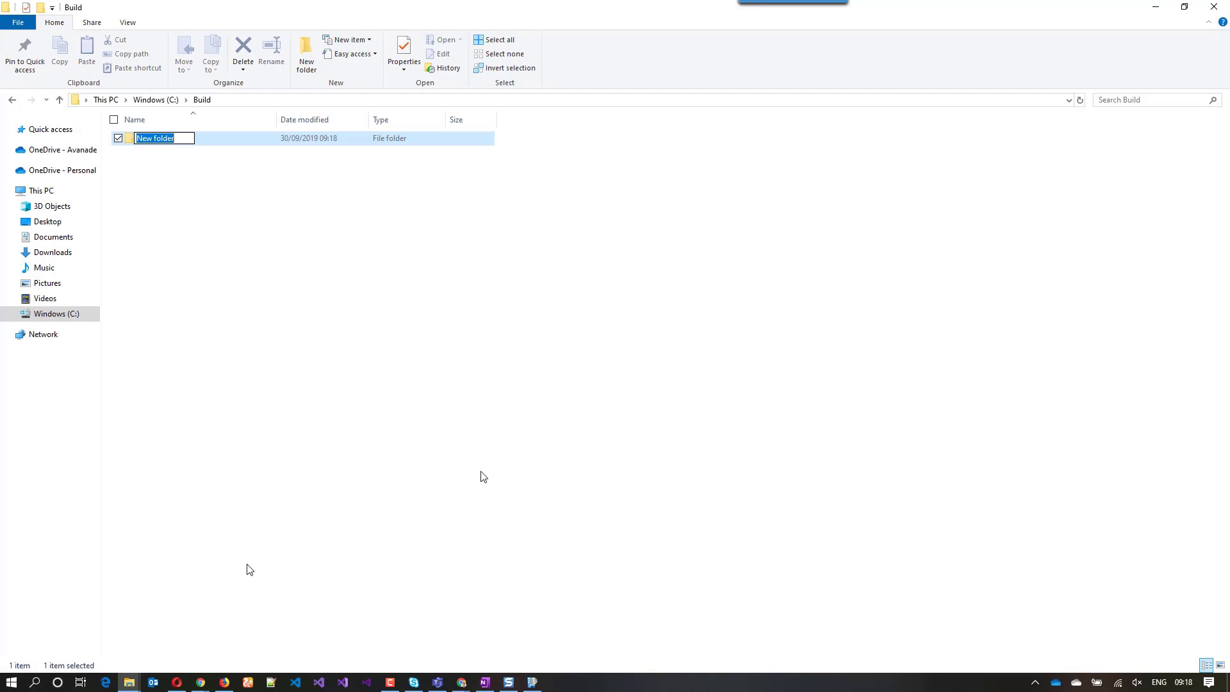
text(Agent_1)
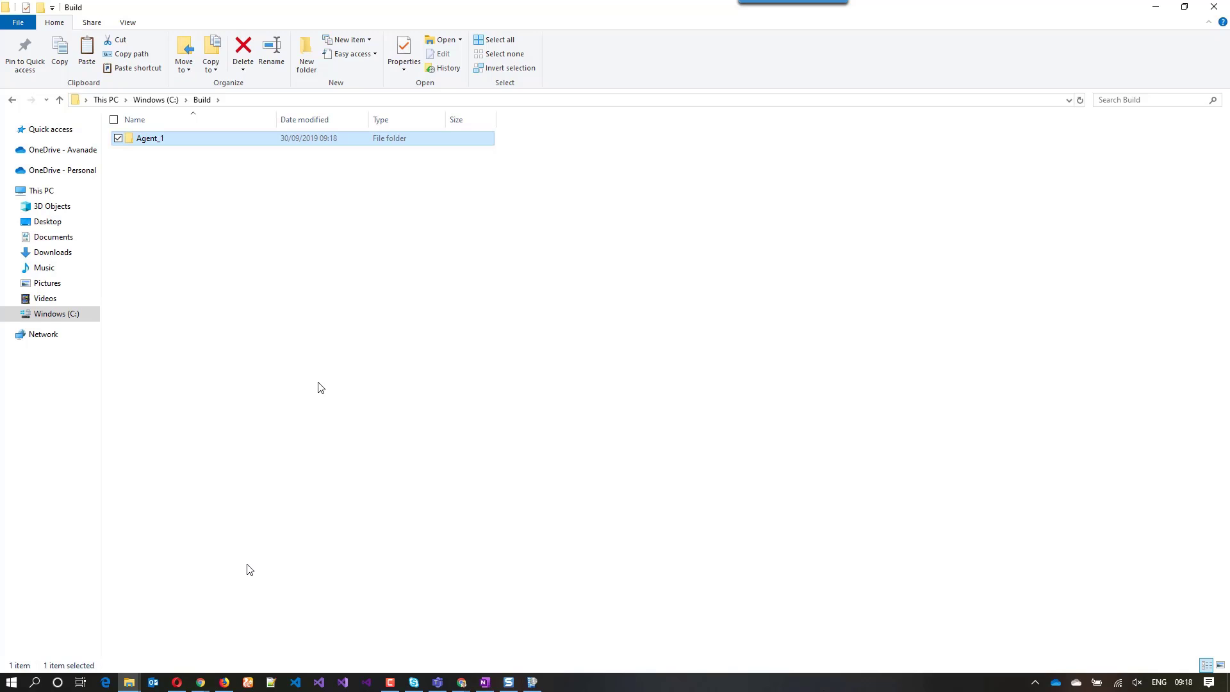
Step: Create a second folder named Agent_2 inside C:\Build
right_click(318, 385)
mouse_move(253, 565)
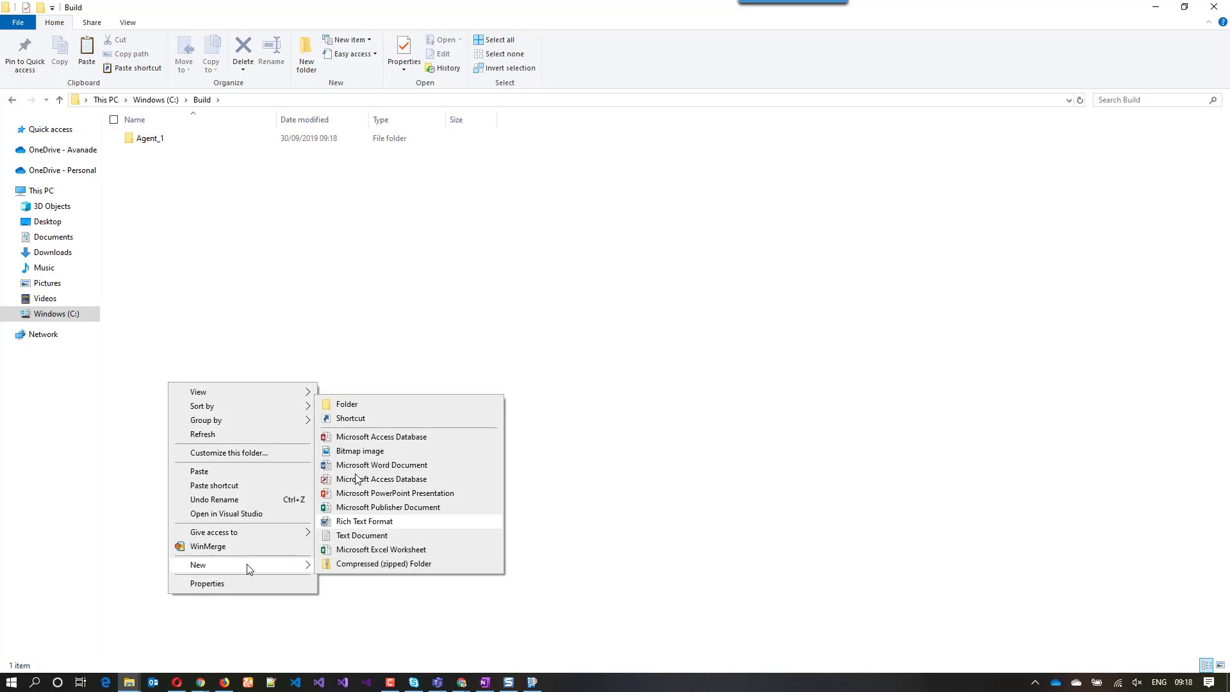
click(359, 405)
text(Agent)
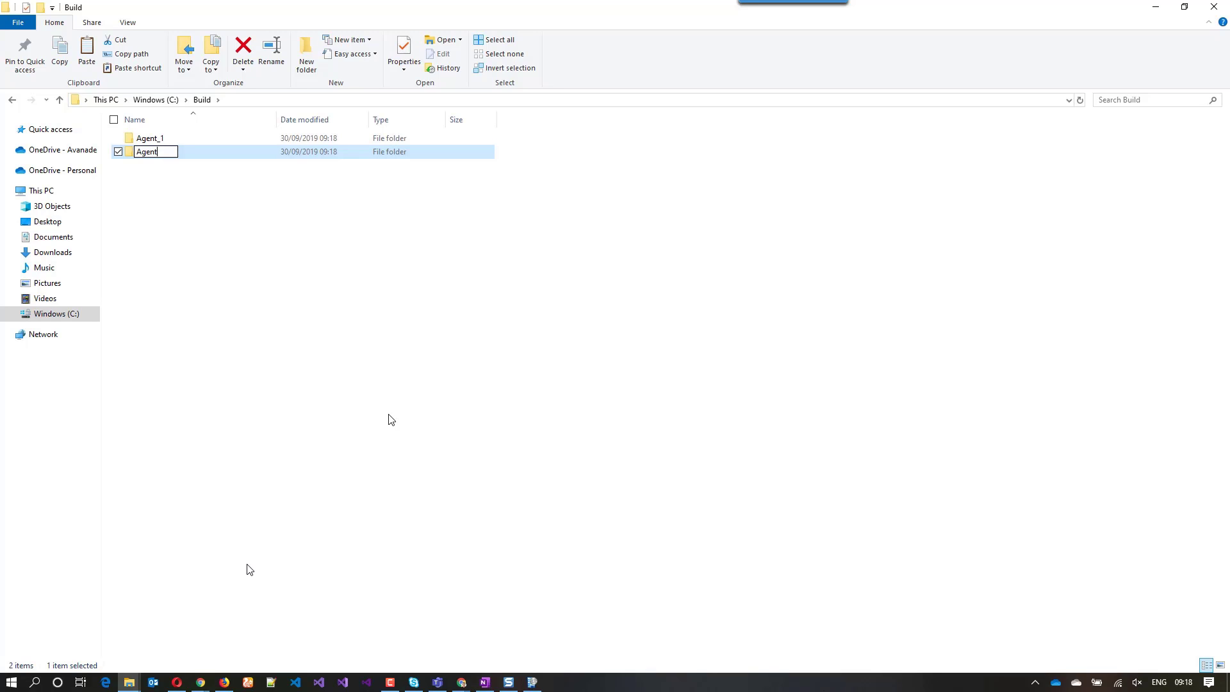
key(Return)
Step: Create a third folder named Agent_3 inside C:\Build
right_click(318, 366)
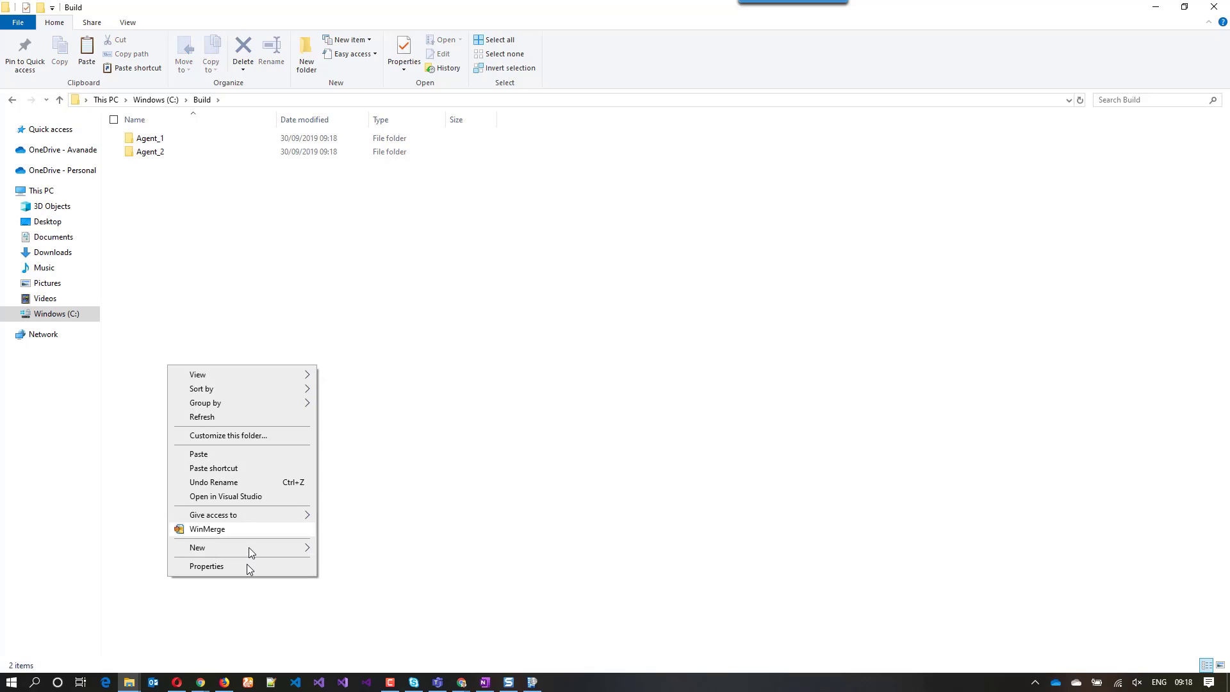
mouse_move(250, 549)
click(369, 390)
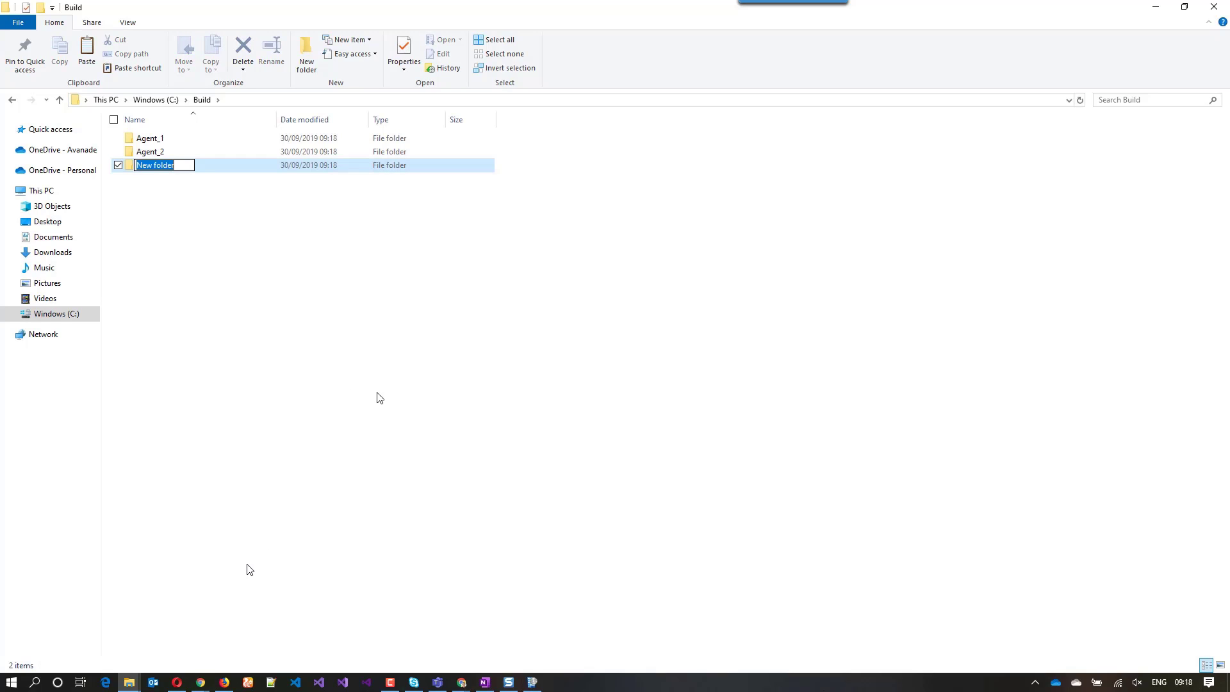
text(a)
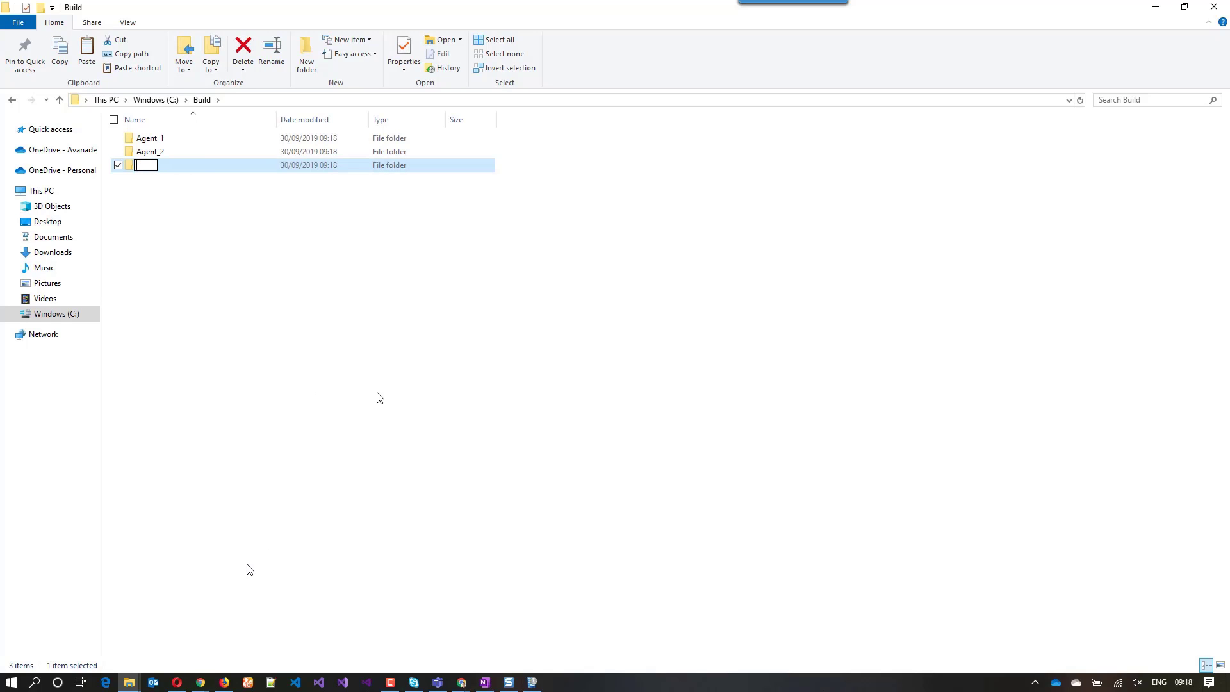
text(Agen)
key(Return)
Step: Paste the copied build agent files into each of the Agent_1, Agent_2 and Agent_3 folders and return to the Build folder
click(161, 140)
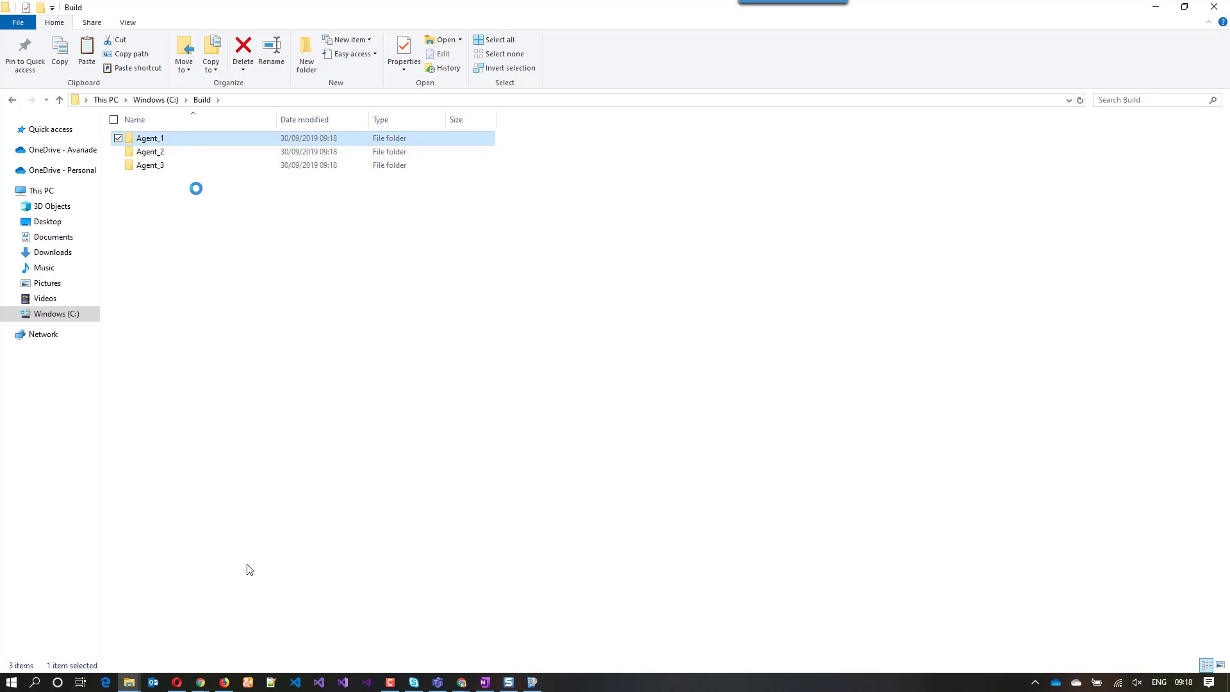
key(Return)
key(ctrl+v)
click(202, 100)
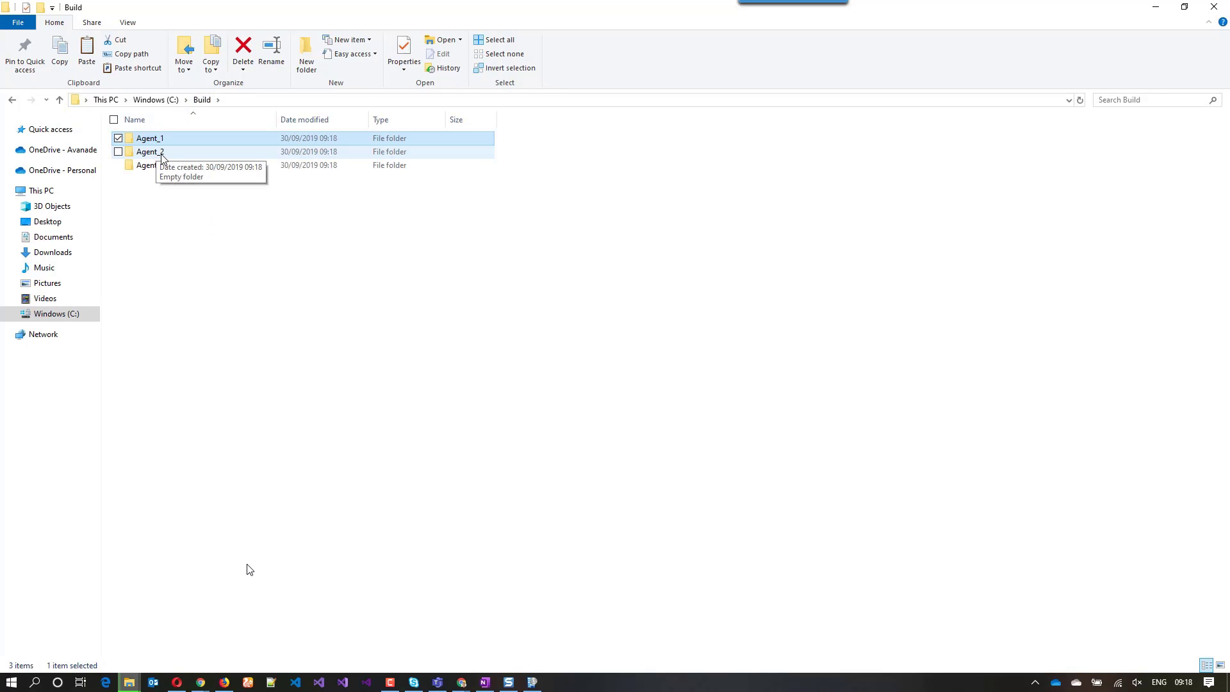
double_click(154, 152)
key(ctrl+v)
click(202, 100)
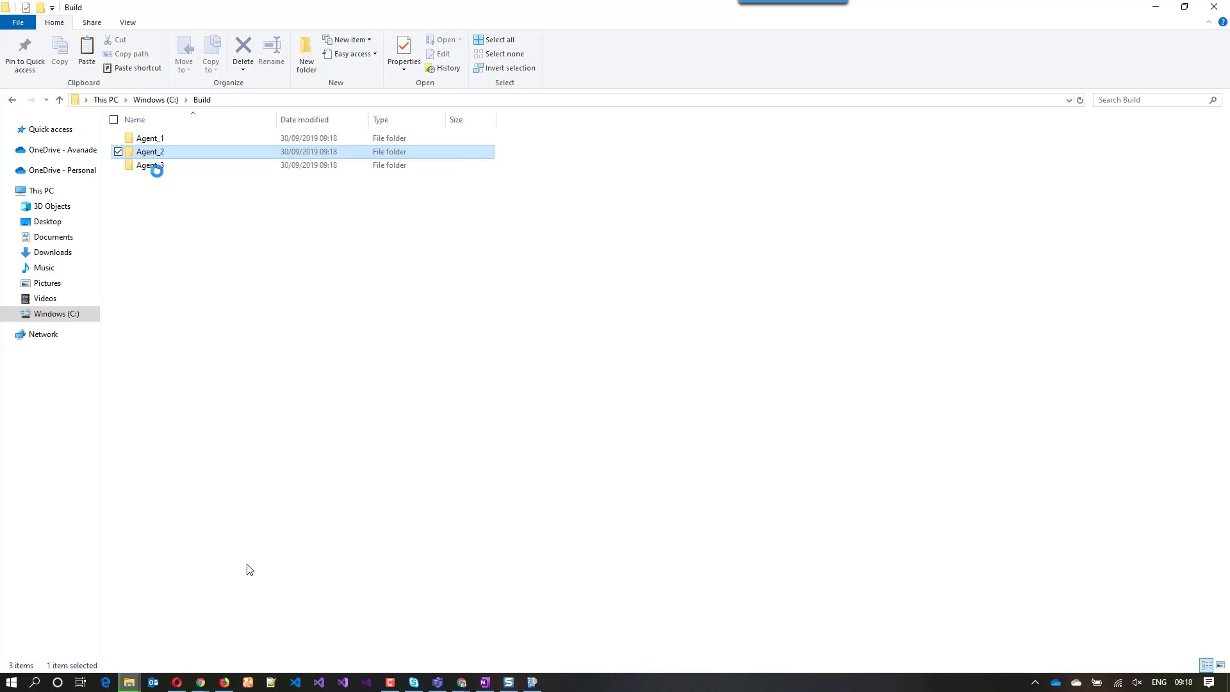
double_click(154, 165)
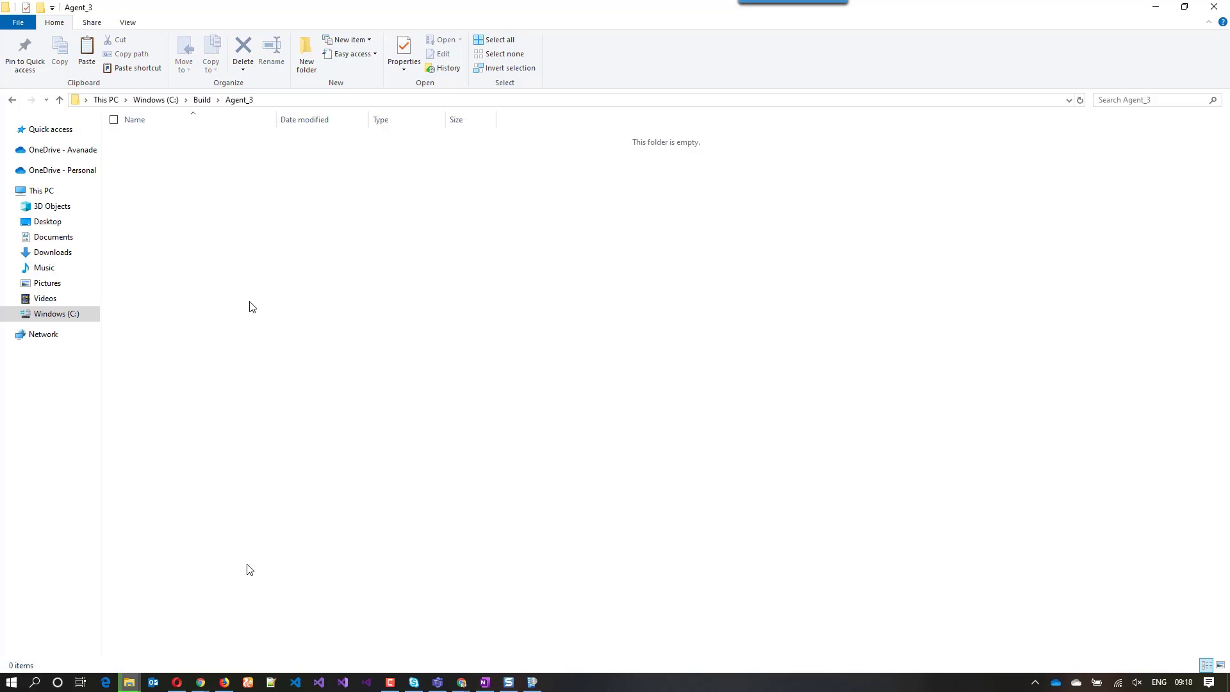
key(ctrl+v)
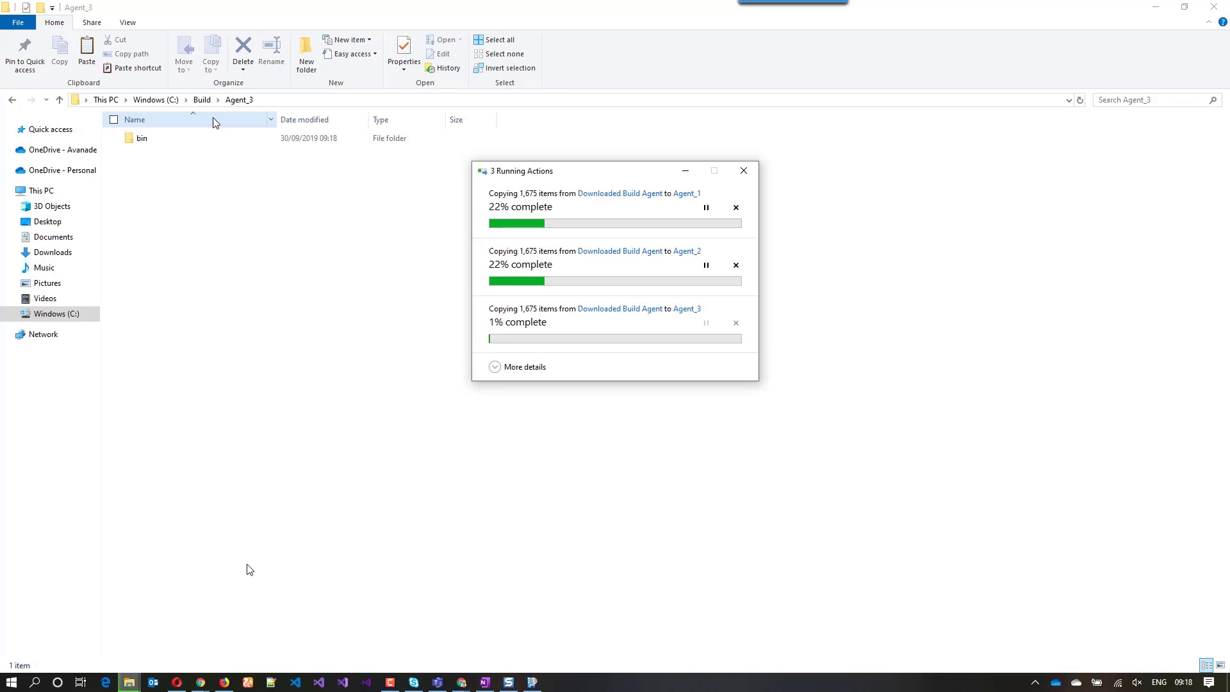
click(202, 102)
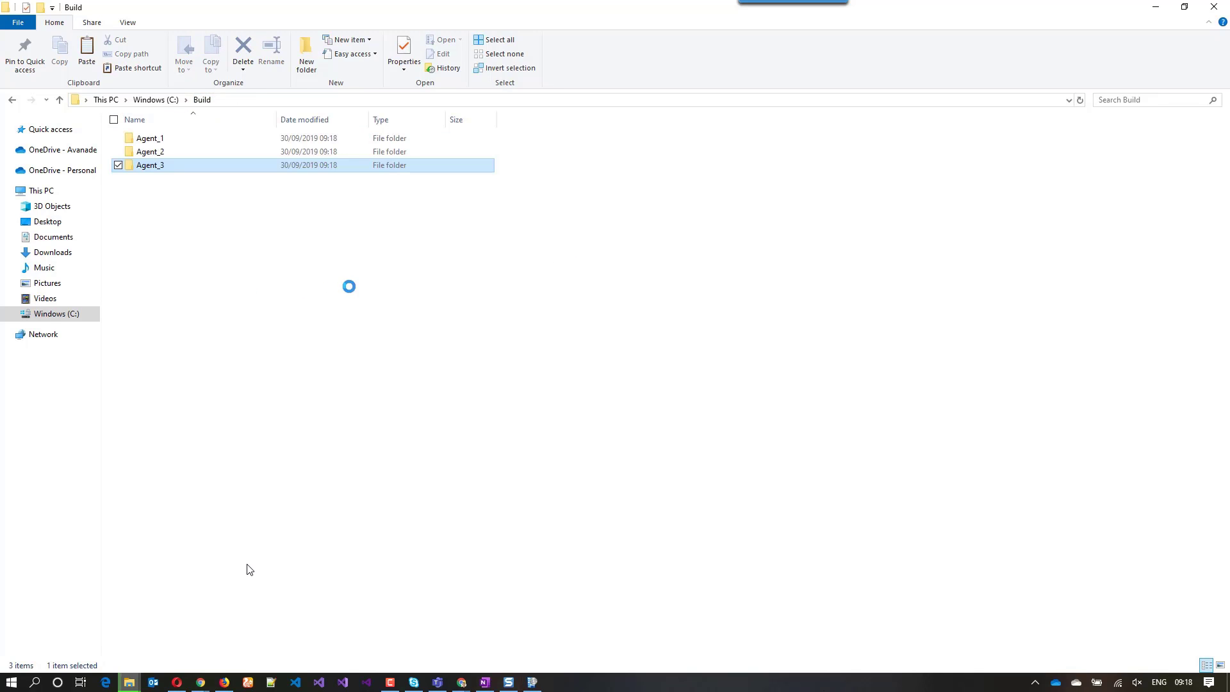
Step: Open Command Prompt as administrator and place its window over the BuildPool_1 agents page in the browser
click(129, 682)
click(289, 645)
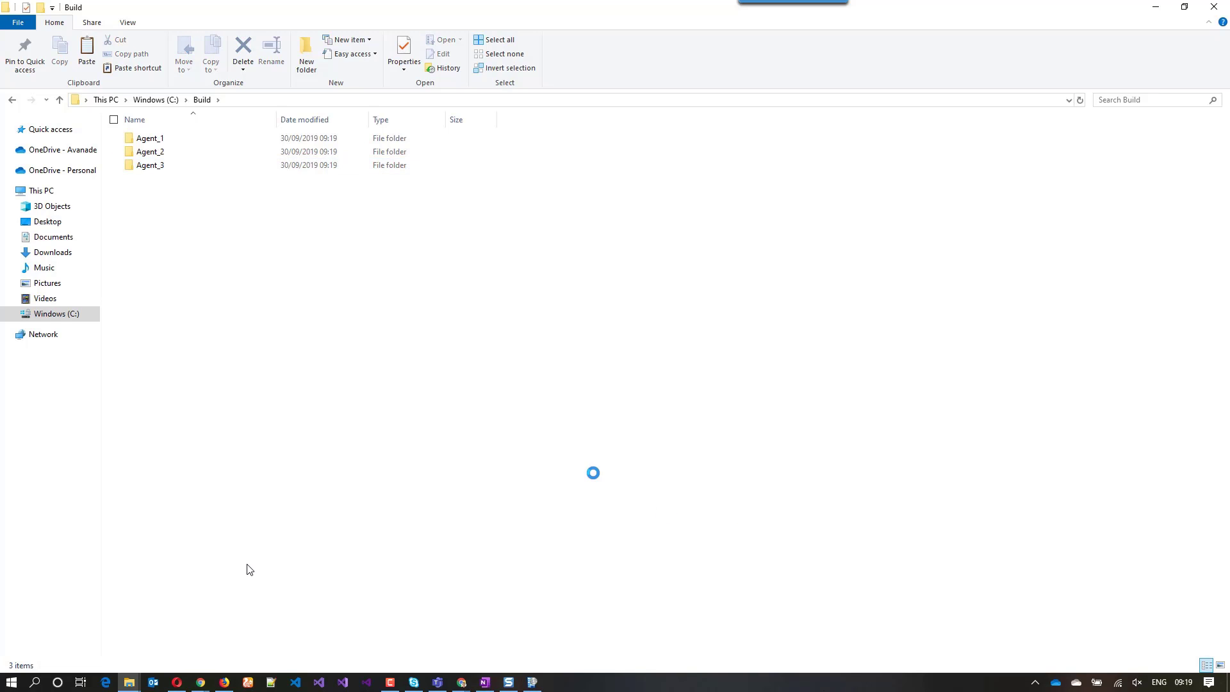
text(cmd)
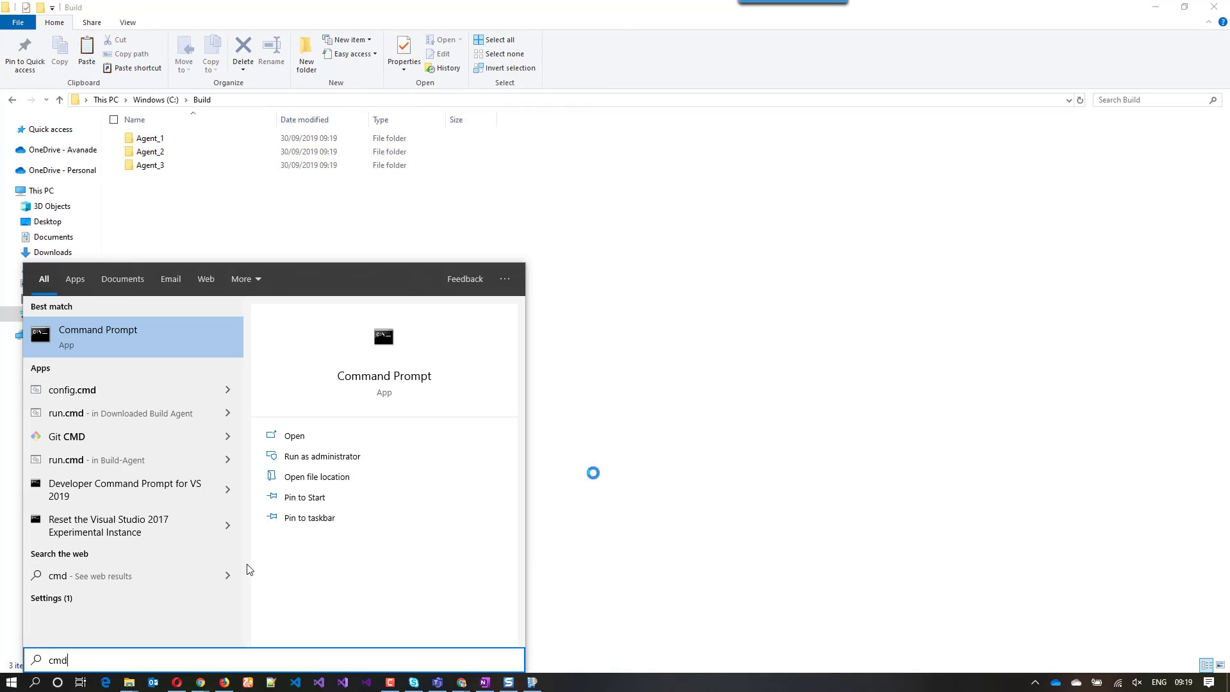
right_click(144, 341)
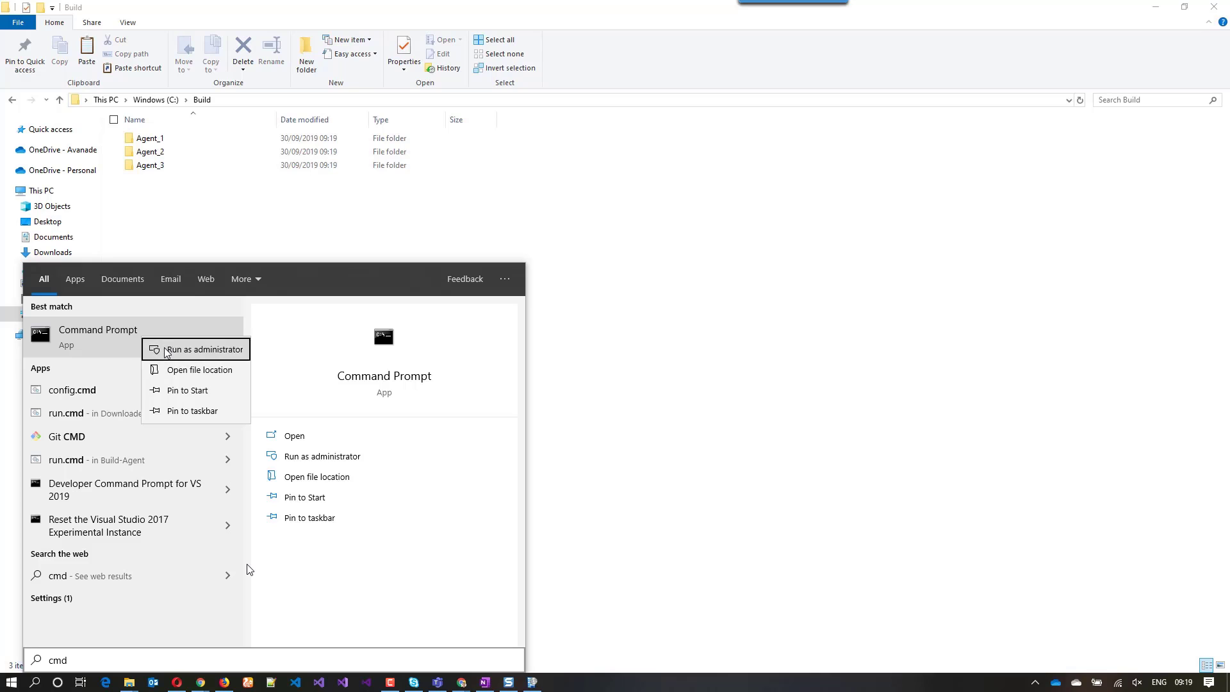
click(168, 350)
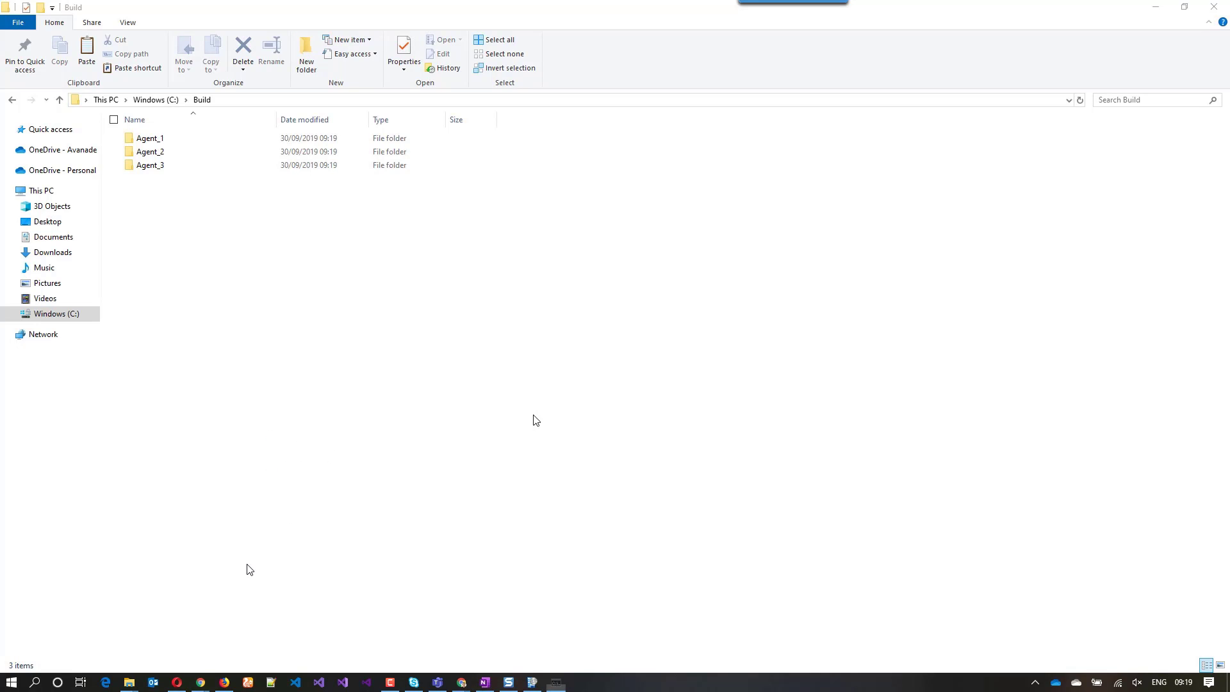
drag(538, 136, 661, 162)
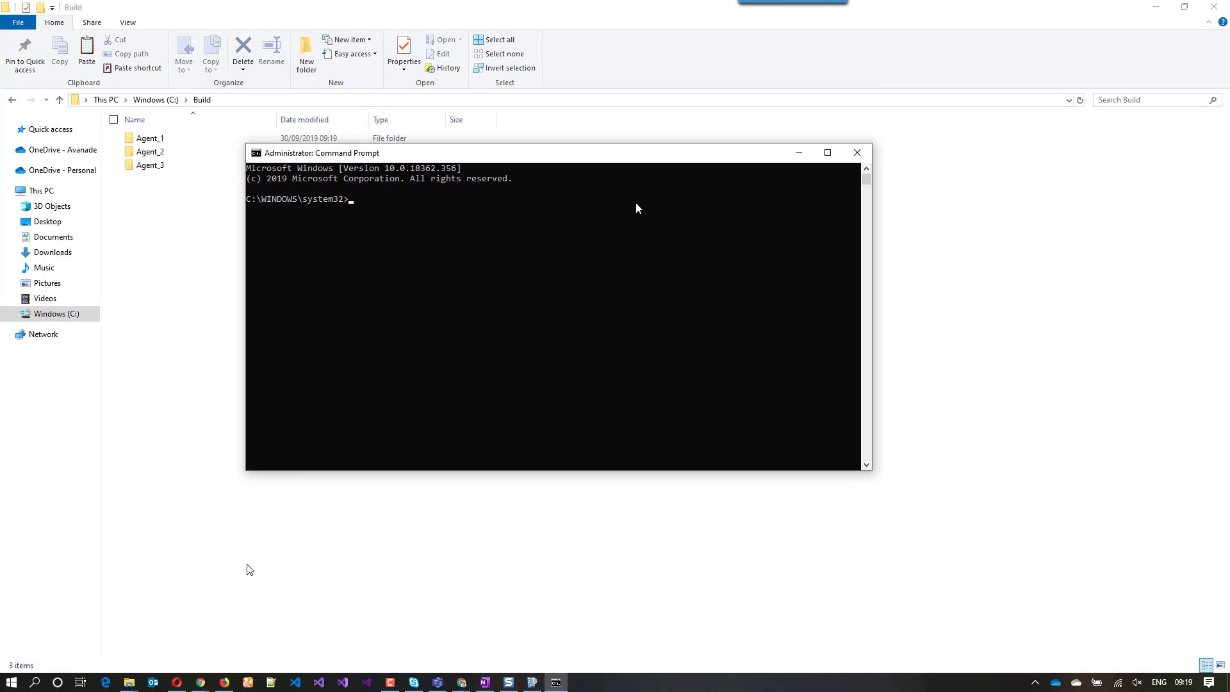
click(182, 666)
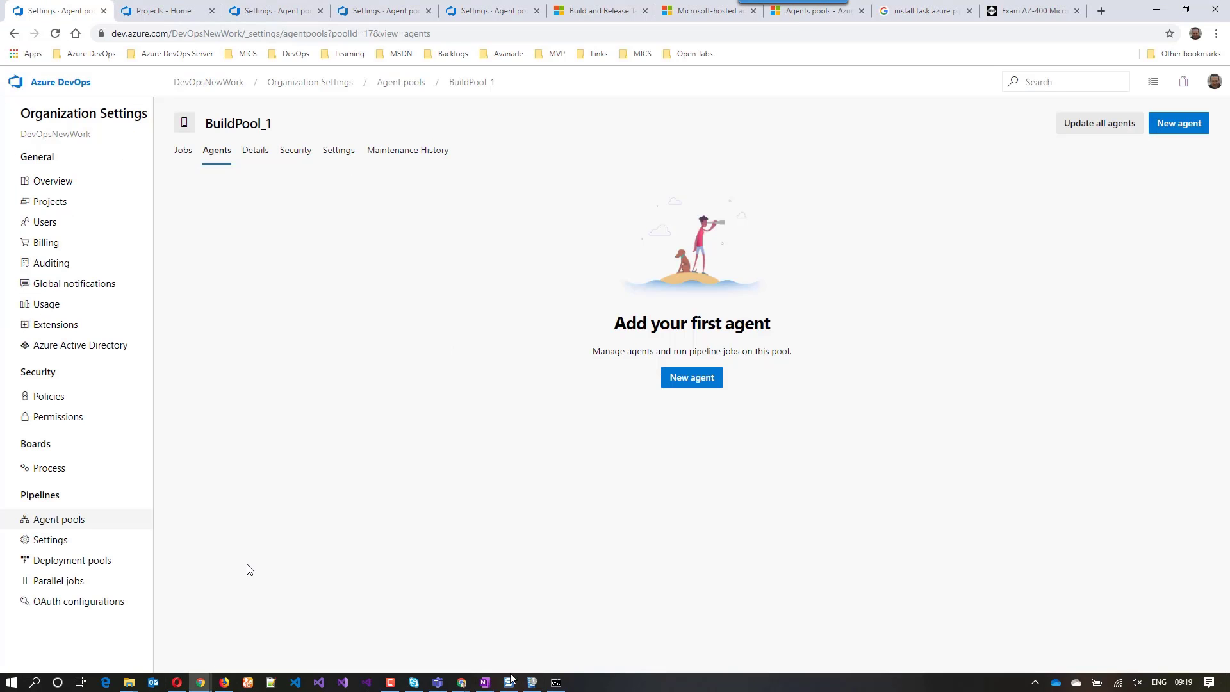
click(556, 682)
drag(514, 156, 619, 186)
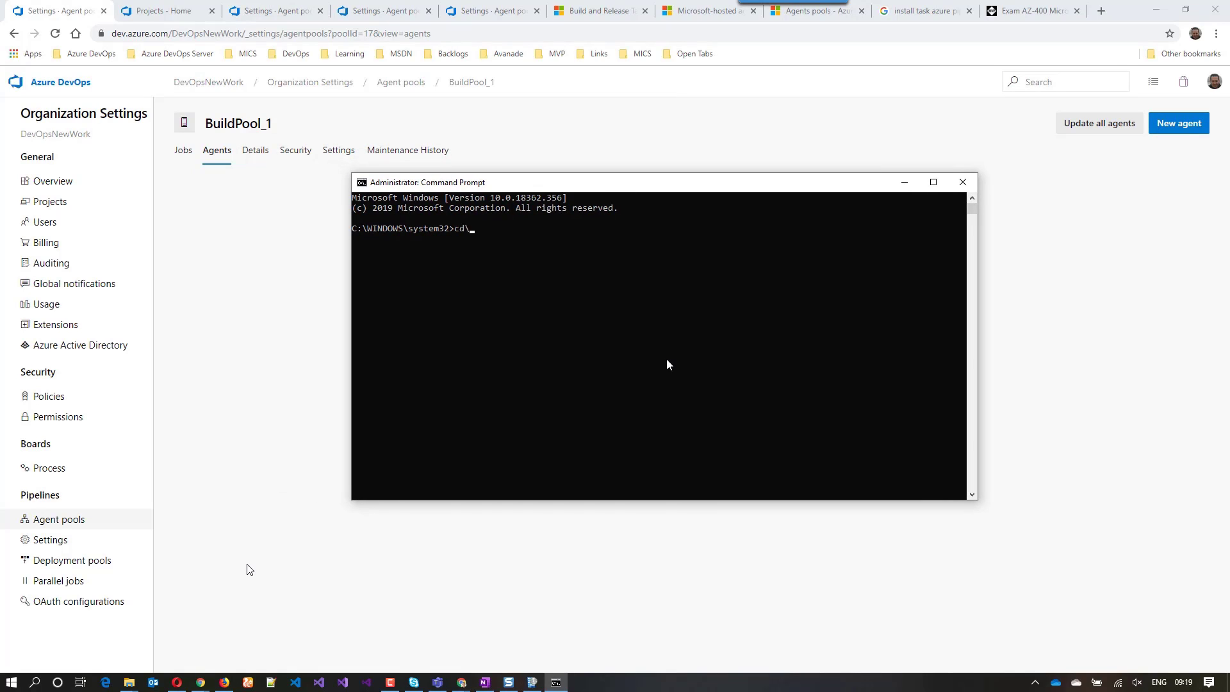
Step: Clear the console from the root of C: and change the directory to C:\Build\Agent_1
text(cls)
key(Return)
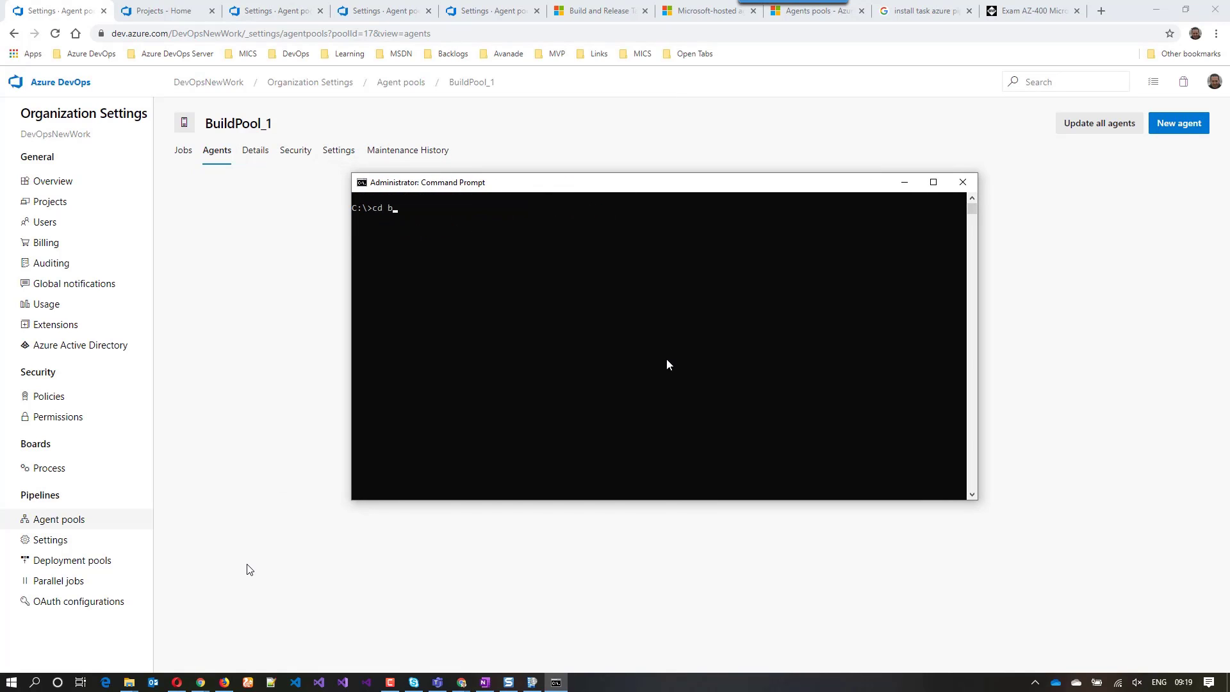
text(cd Build)
key(Return)
text(cd ag)
key(Tab)
key(Return)
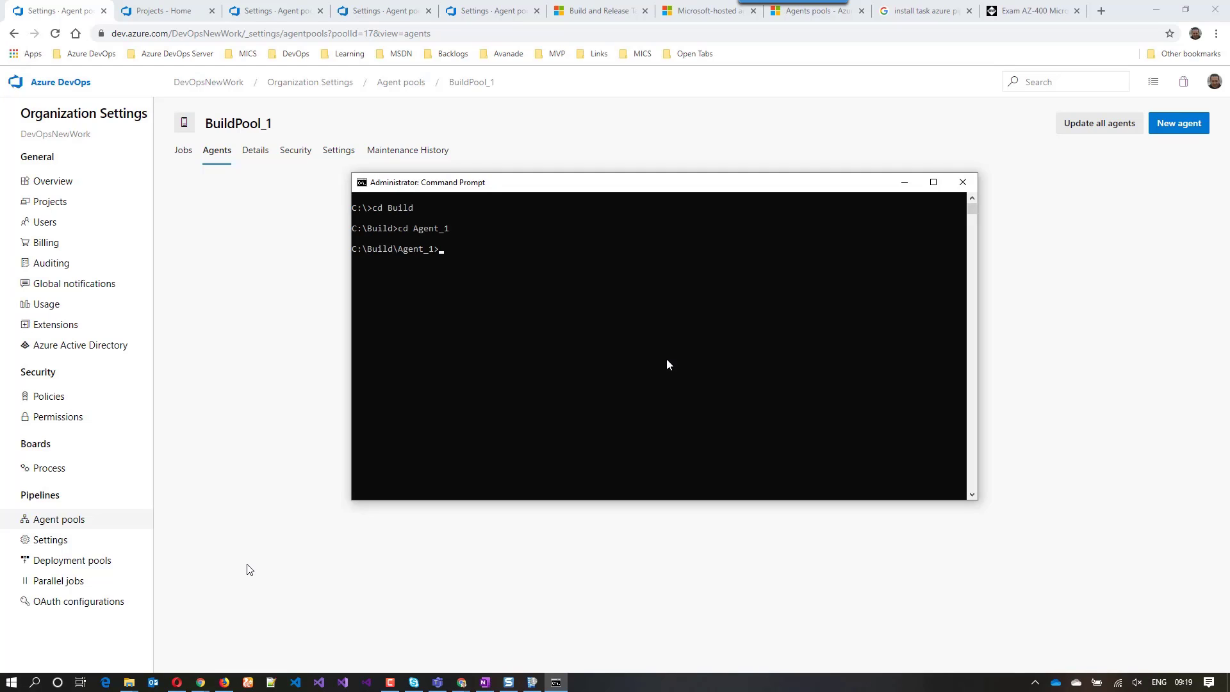
text(con)
key(Tab)
key(Return)
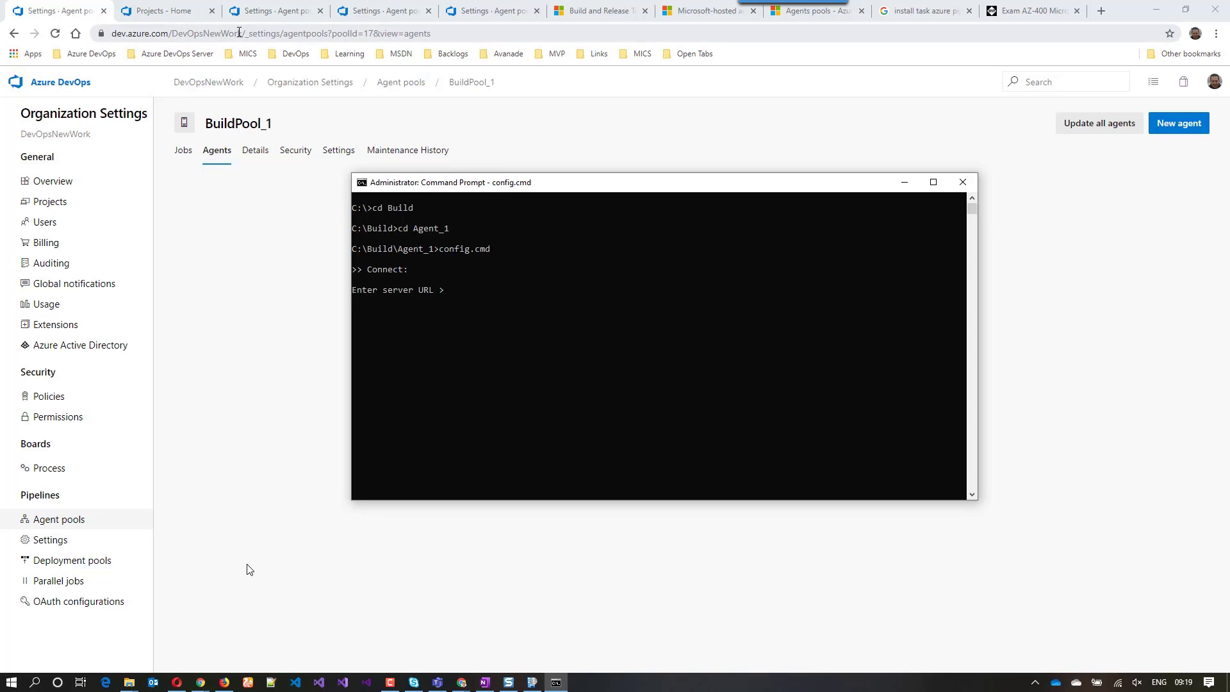
drag(245, 32, 88, 40)
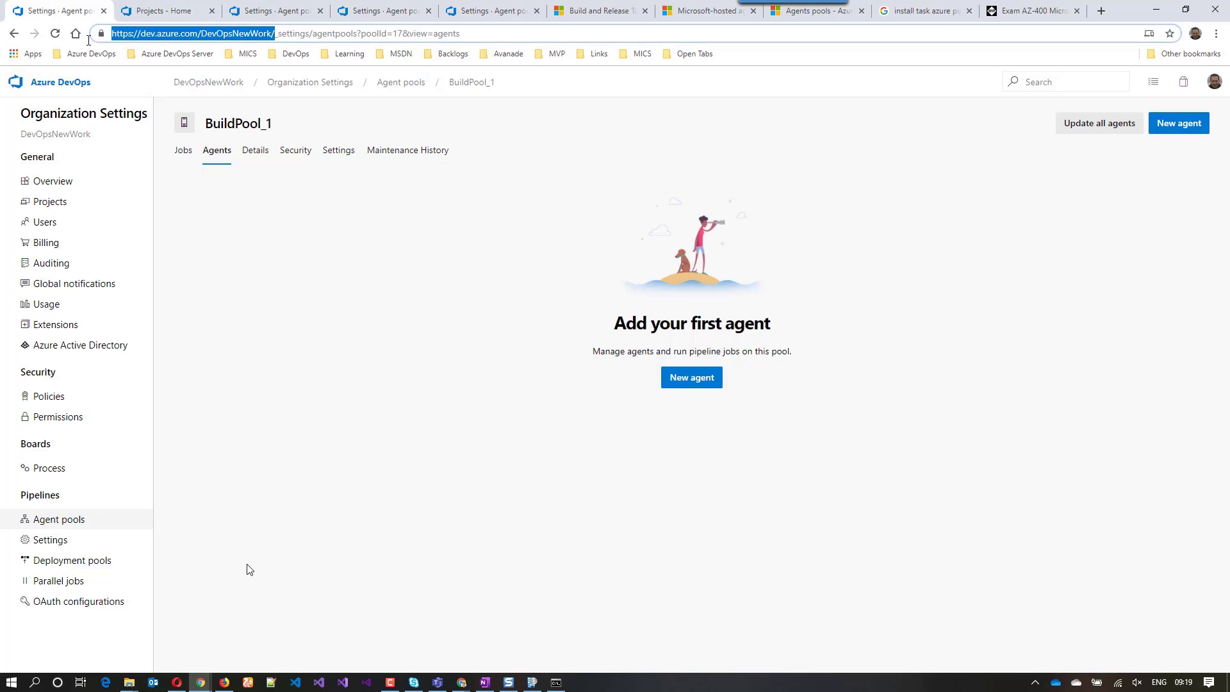
key(ctrl+c)
key(alt+Tab)
right_click(540, 312)
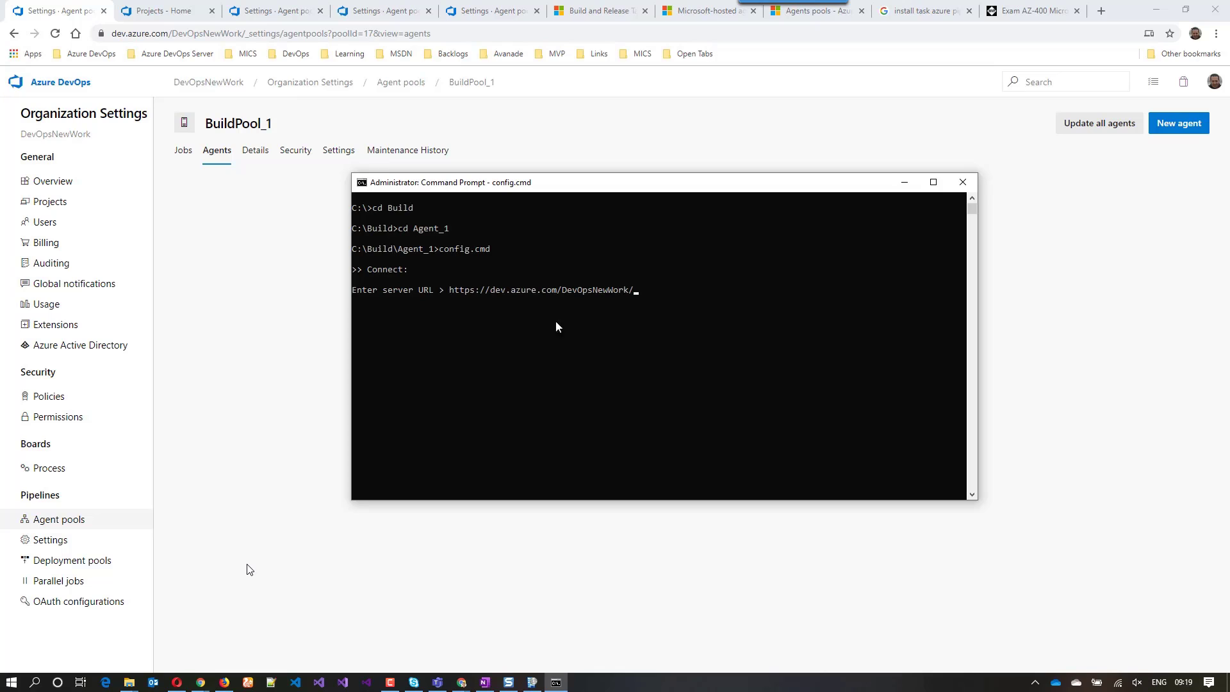
key(Return)
key(Return)
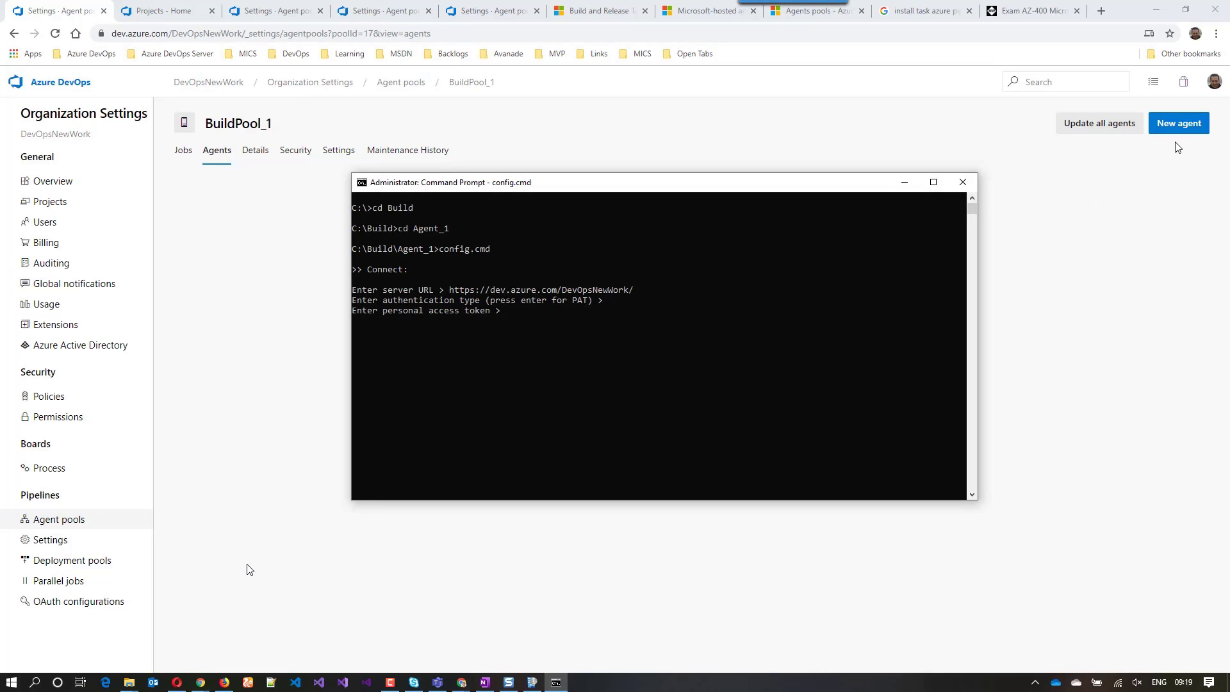
Step: Open the profile's personal access tokens page in a new browser tab placed after the agent pool tabs
click(1214, 81)
right_click(1110, 170)
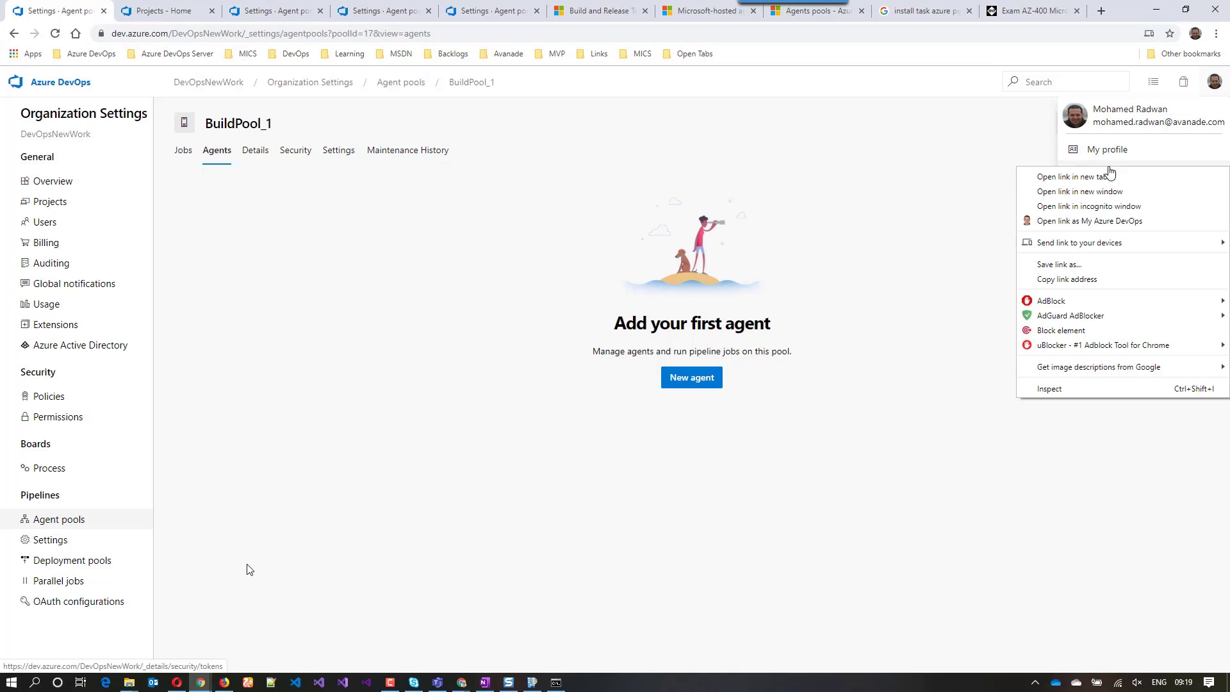
click(1111, 176)
drag(147, 16, 510, 9)
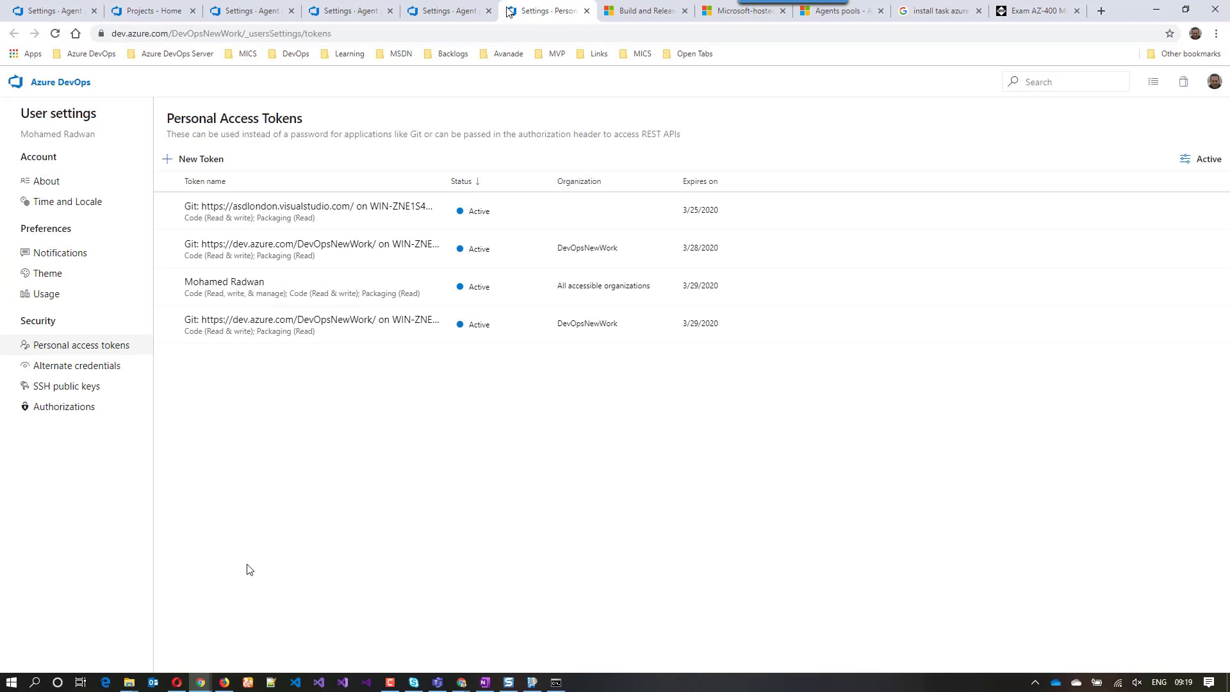
Step: Create a personal access token named Demo for DevOpsNewWork with full access, expiring Tue Oct 01 2019
click(218, 163)
click(979, 144)
text(Demo)
click(1195, 225)
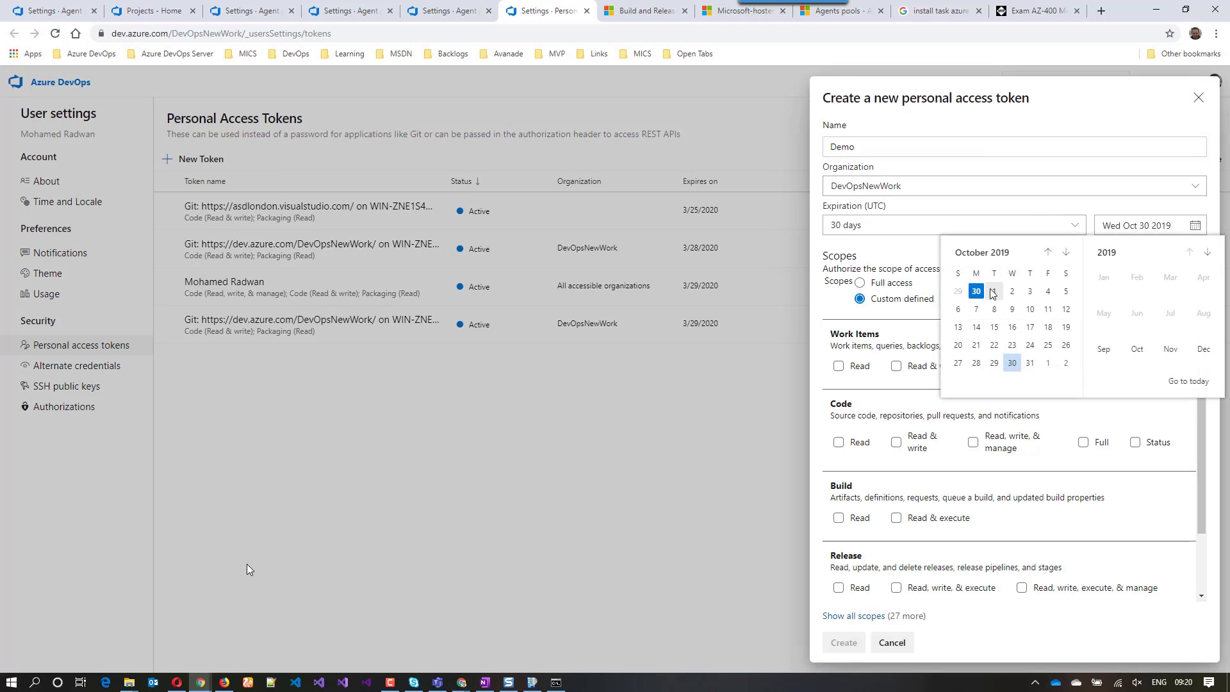
click(994, 292)
click(859, 282)
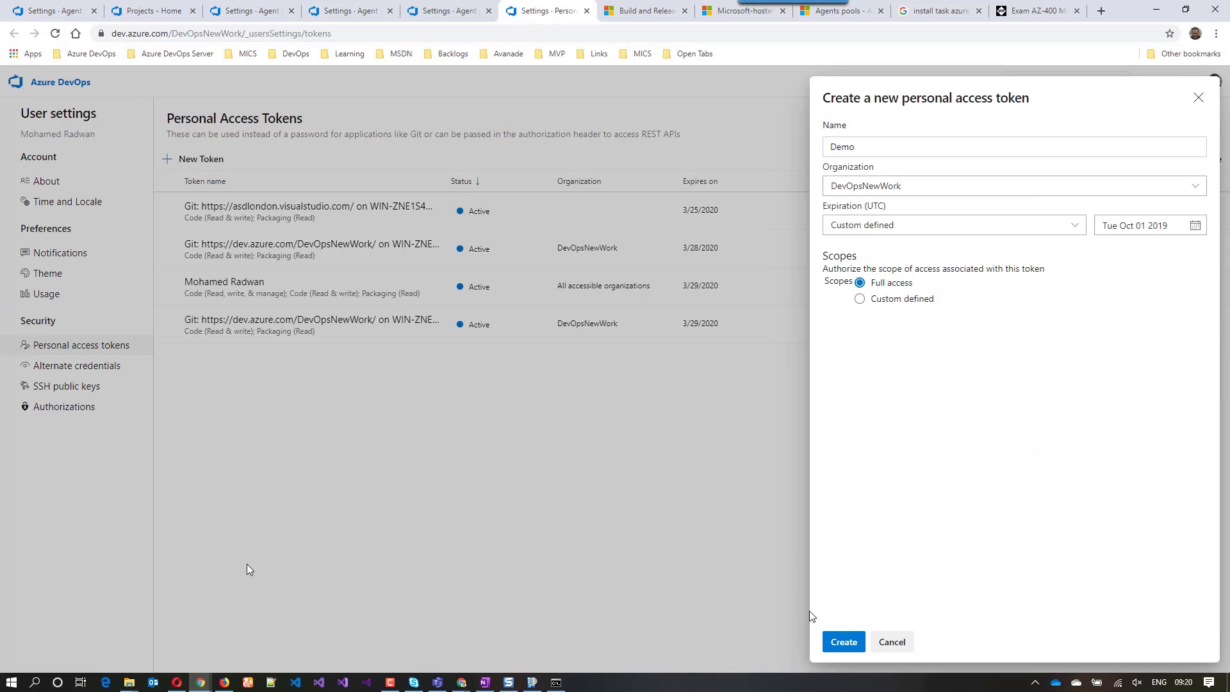
click(843, 642)
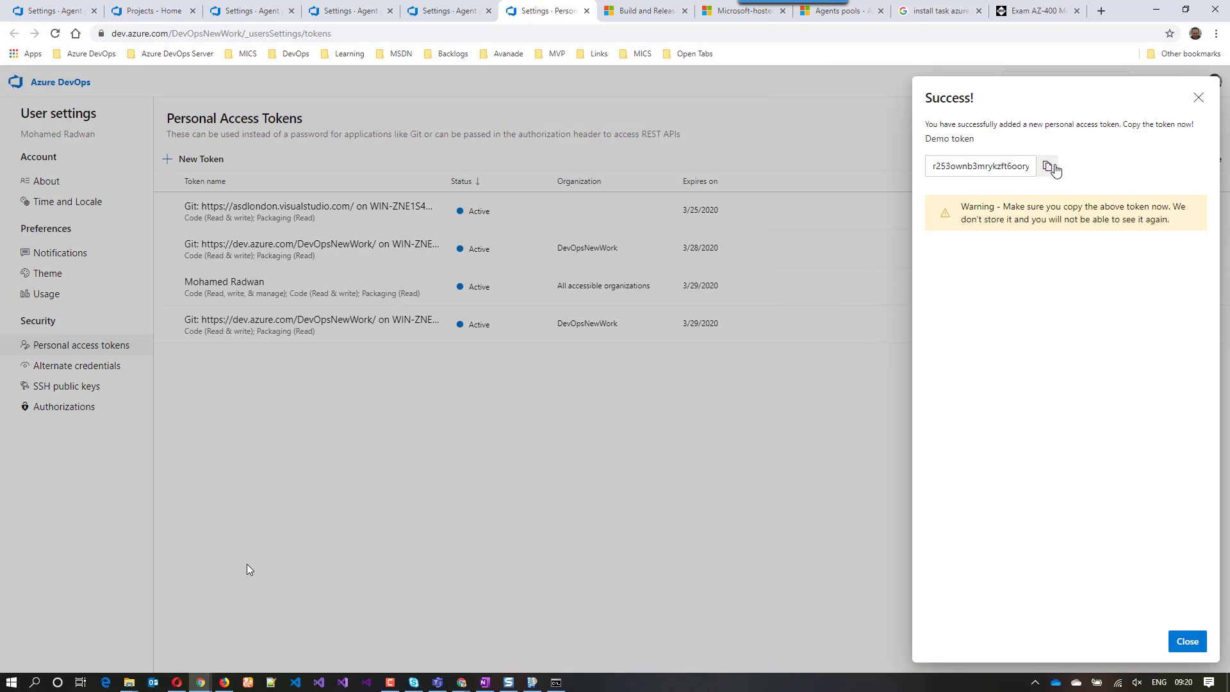
Step: Copy the new personal access token, paste it into a new Notepad document and minimize Notepad
click(1052, 167)
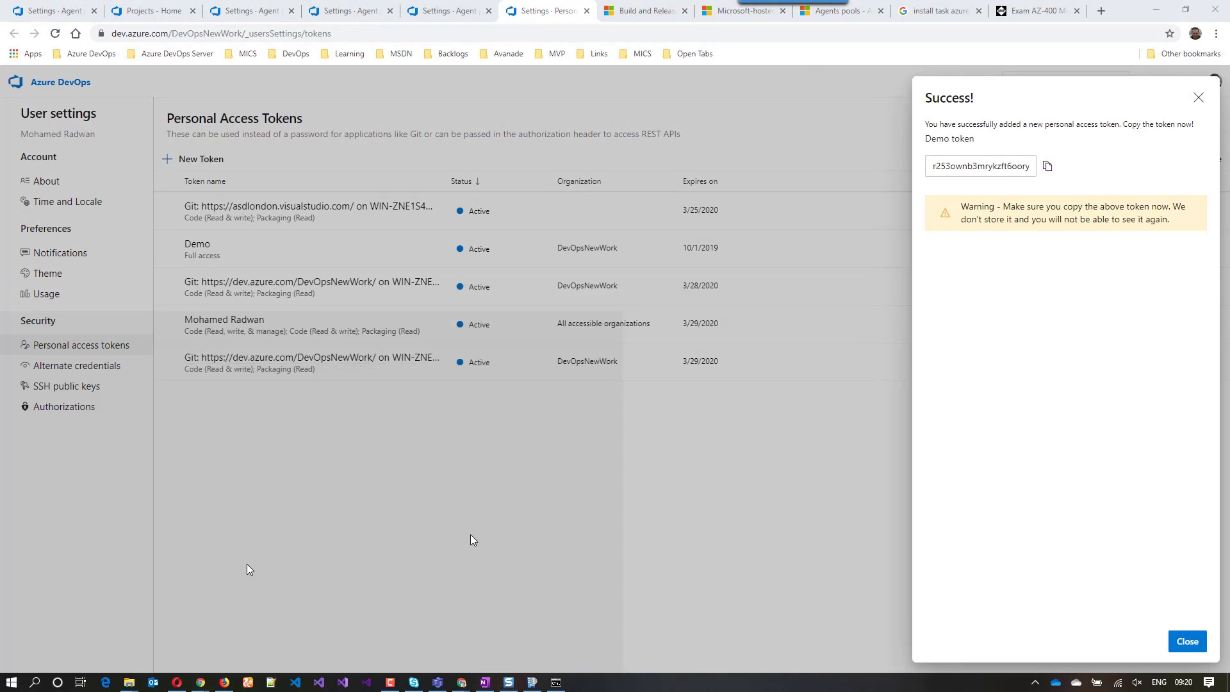
key(super)
text(not)
key(Return)
key(ctrl+v)
drag(456, 153, 173, 171)
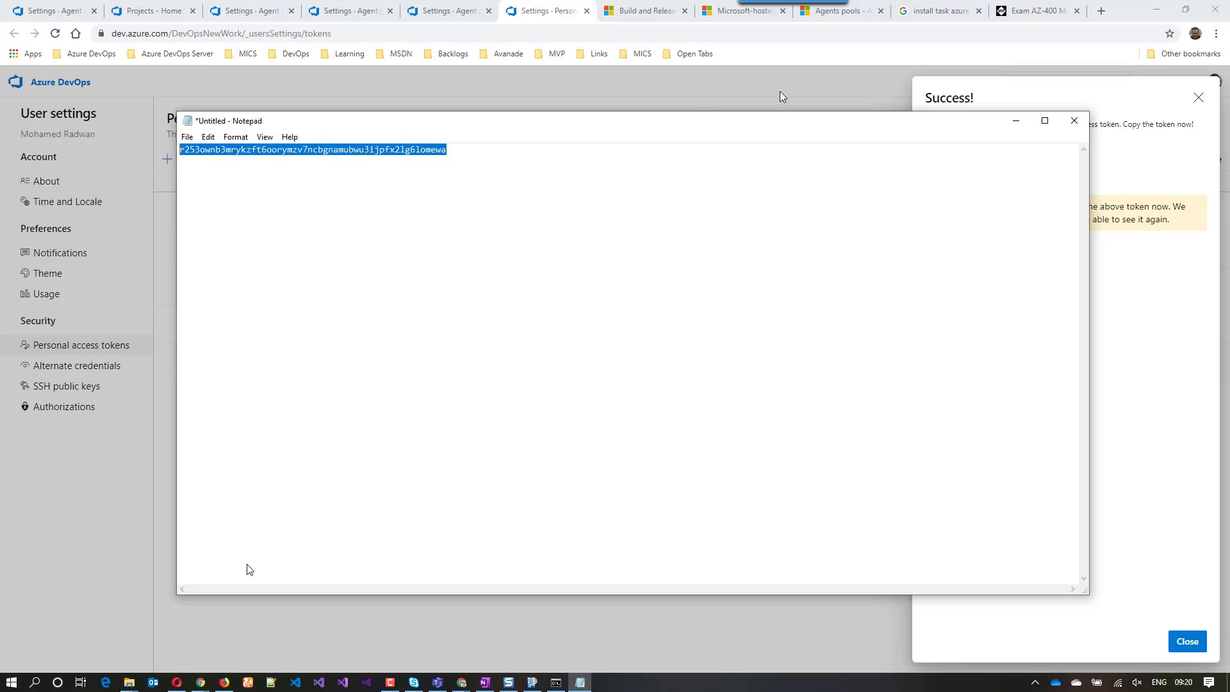
click(1015, 120)
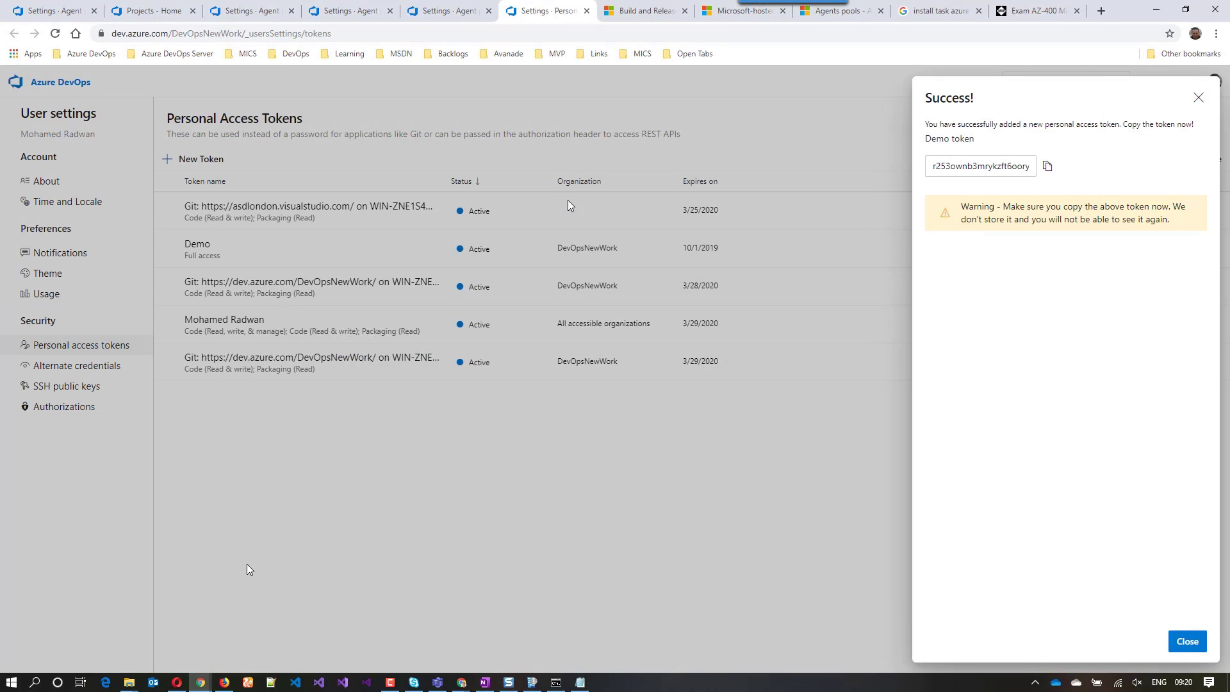
Step: Return to the BuildPool_1 page and enter the copied personal access token in the Command Prompt agent configuration
click(56, 11)
click(558, 682)
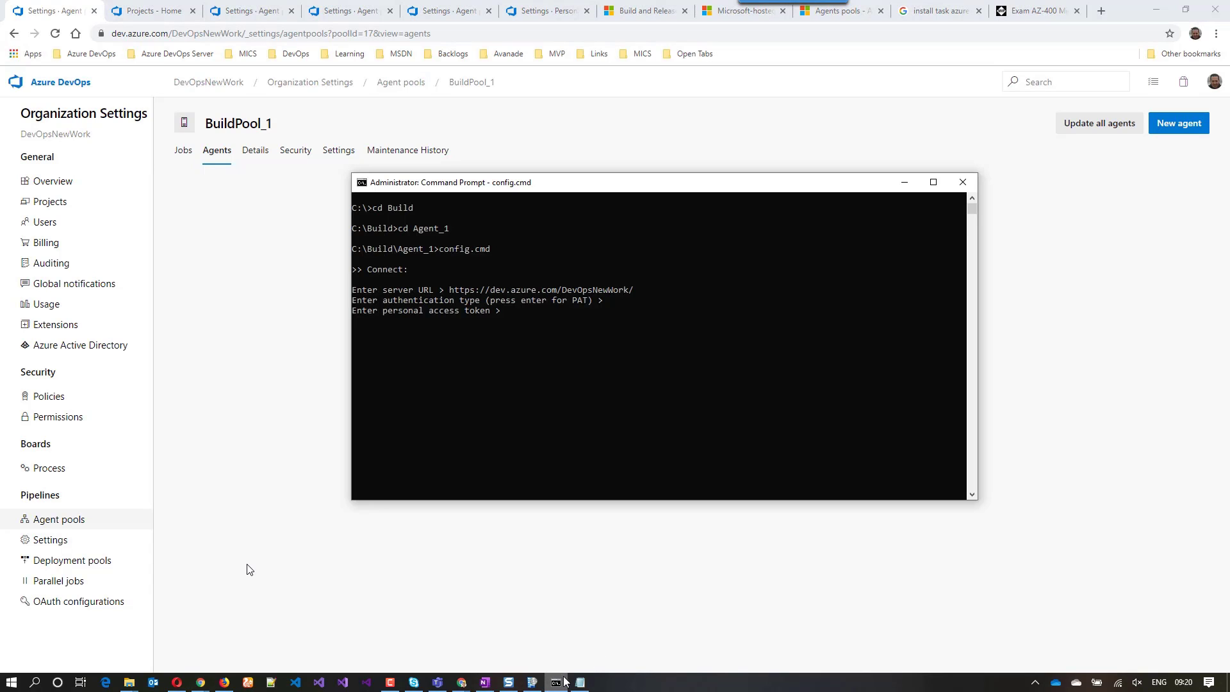
right_click(654, 401)
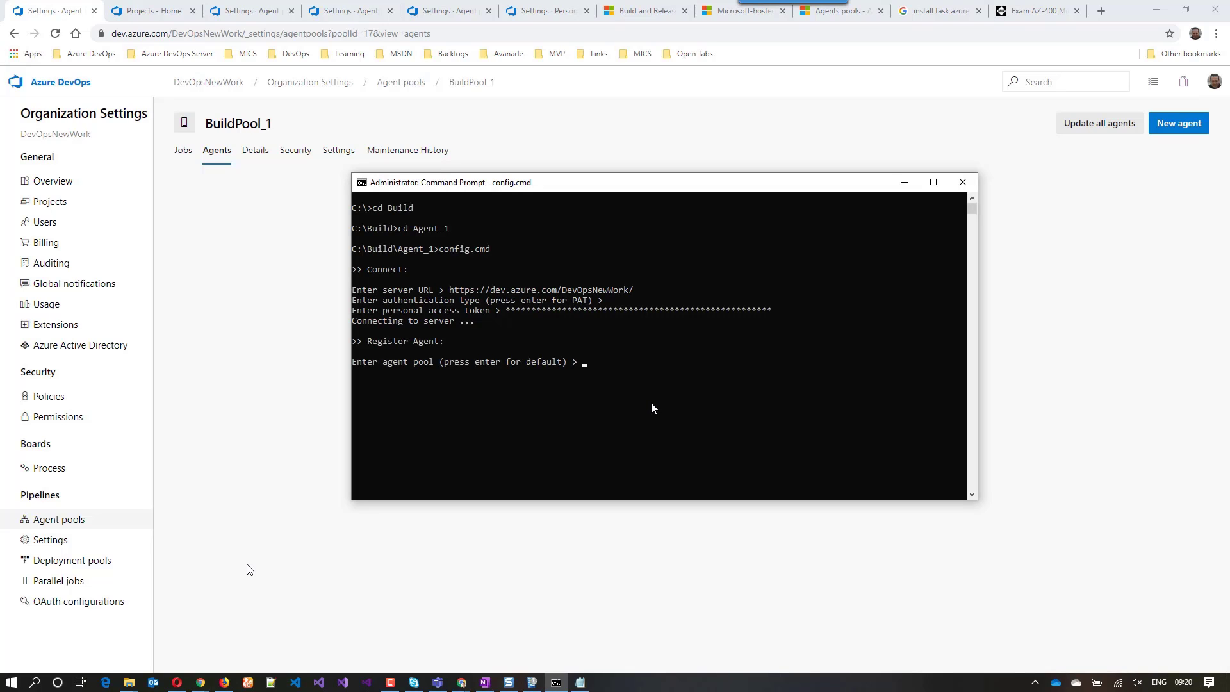
Step: Register the agent in pool BuildPool_1 with the name Agent_1 and the default work folder
text(BuildPool_1)
key(Return)
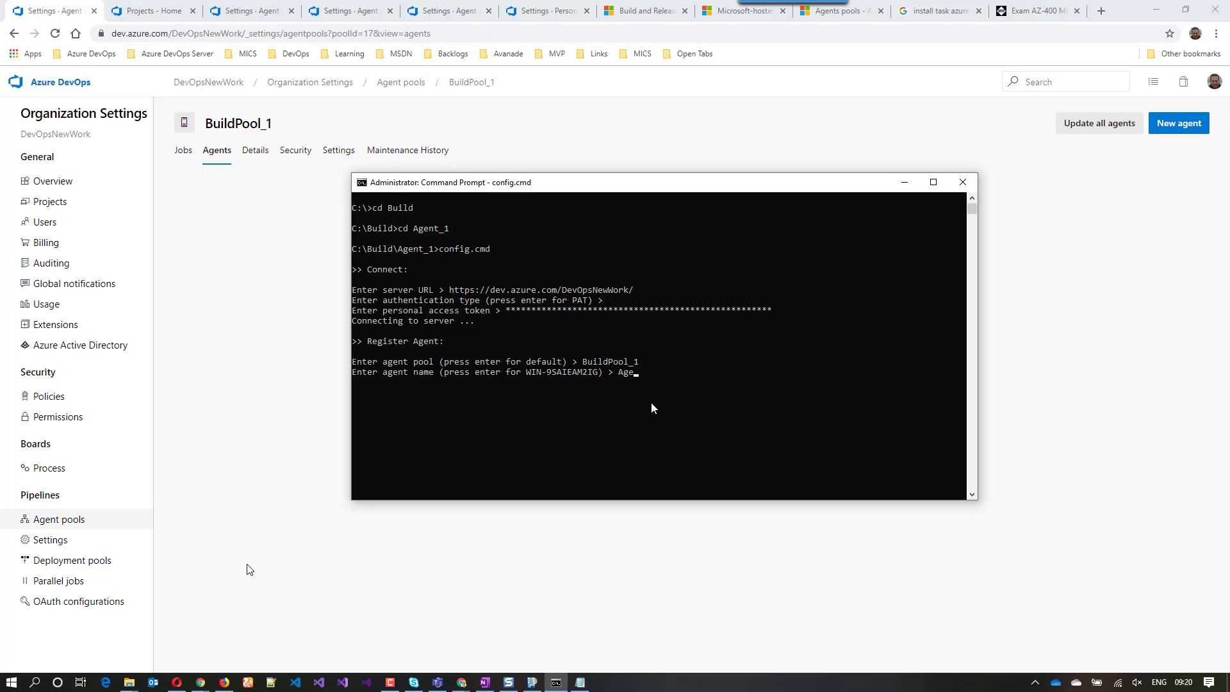
text(Agent_1)
key(Return)
key(Return)
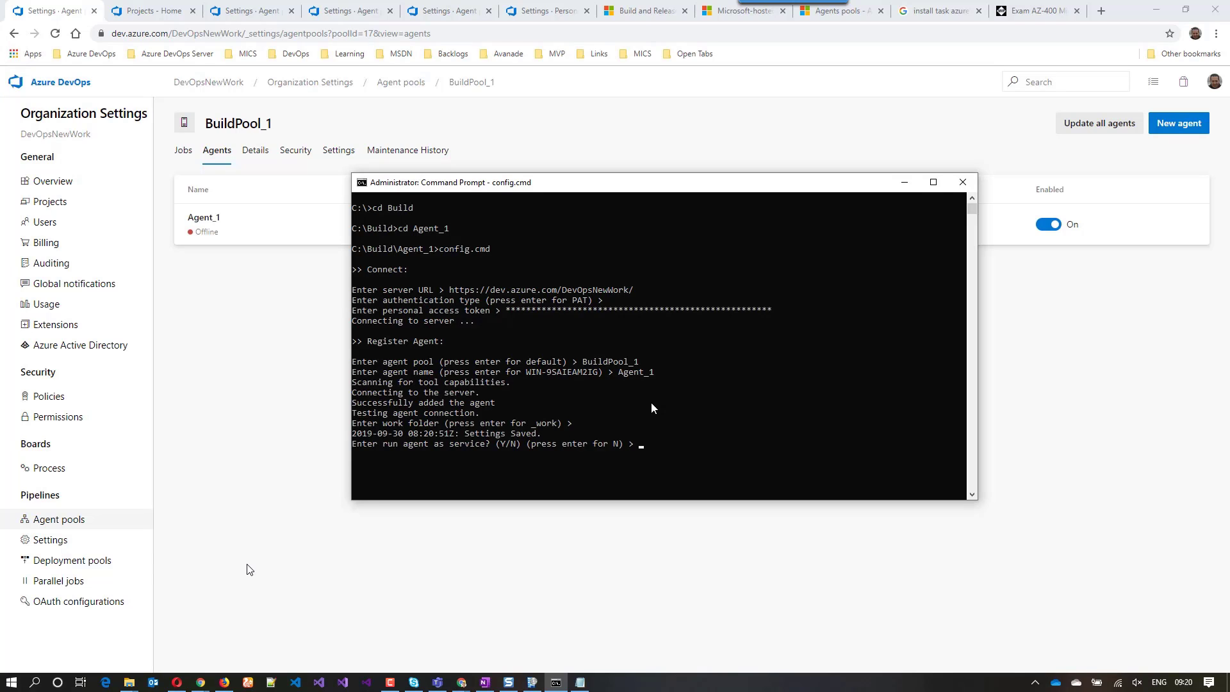
Step: Set Agent_1 to run as a service under the default user account
text(Y)
key(Return)
key(Return)
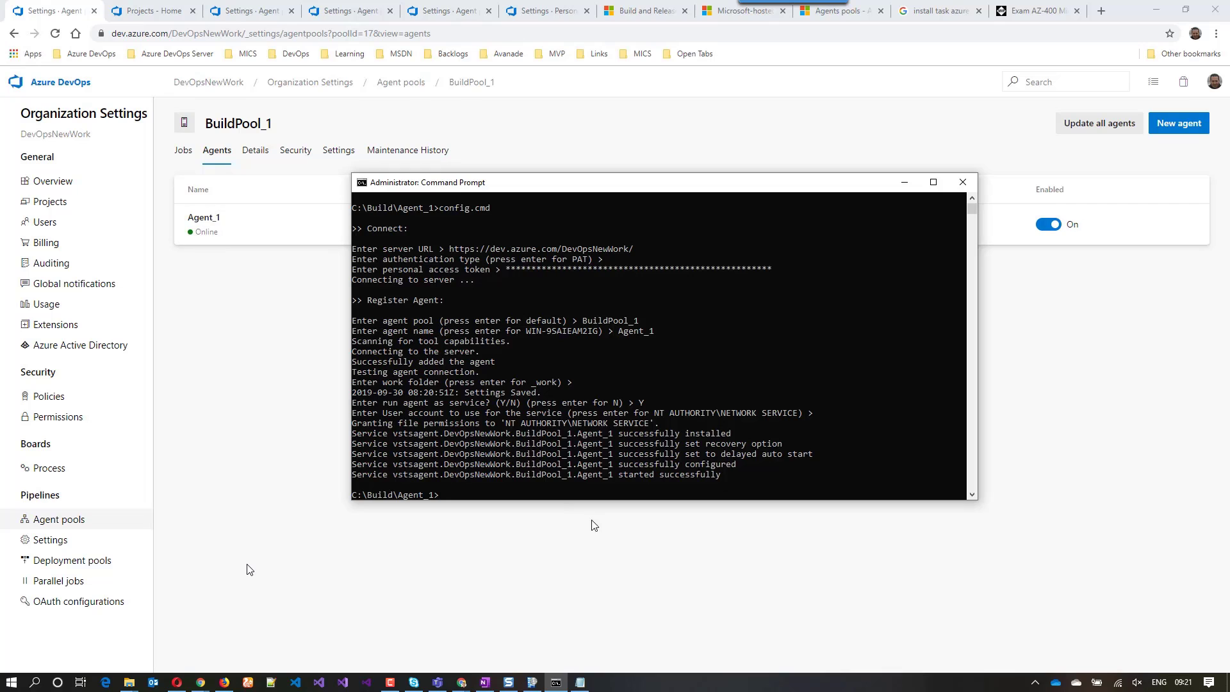
Step: Check the Agent_1 pipelines agent service in Task Manager and in the Services console, then minimize the console
right_click(685, 684)
click(722, 626)
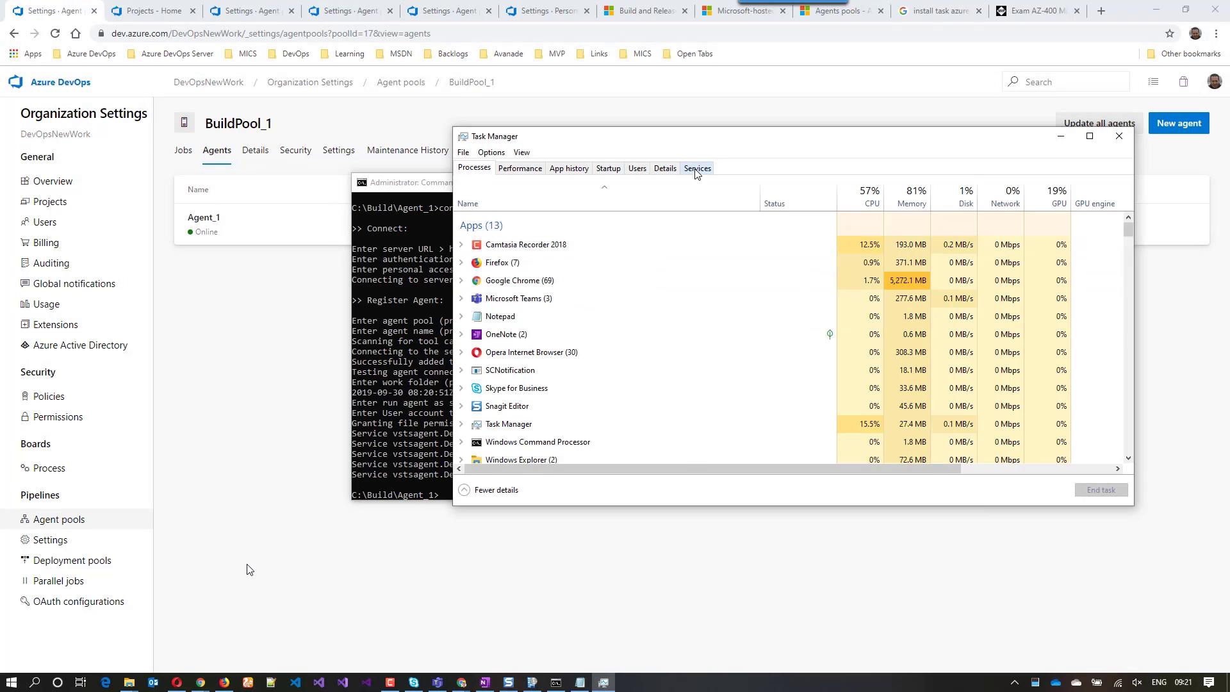
click(697, 168)
click(608, 275)
key(v)
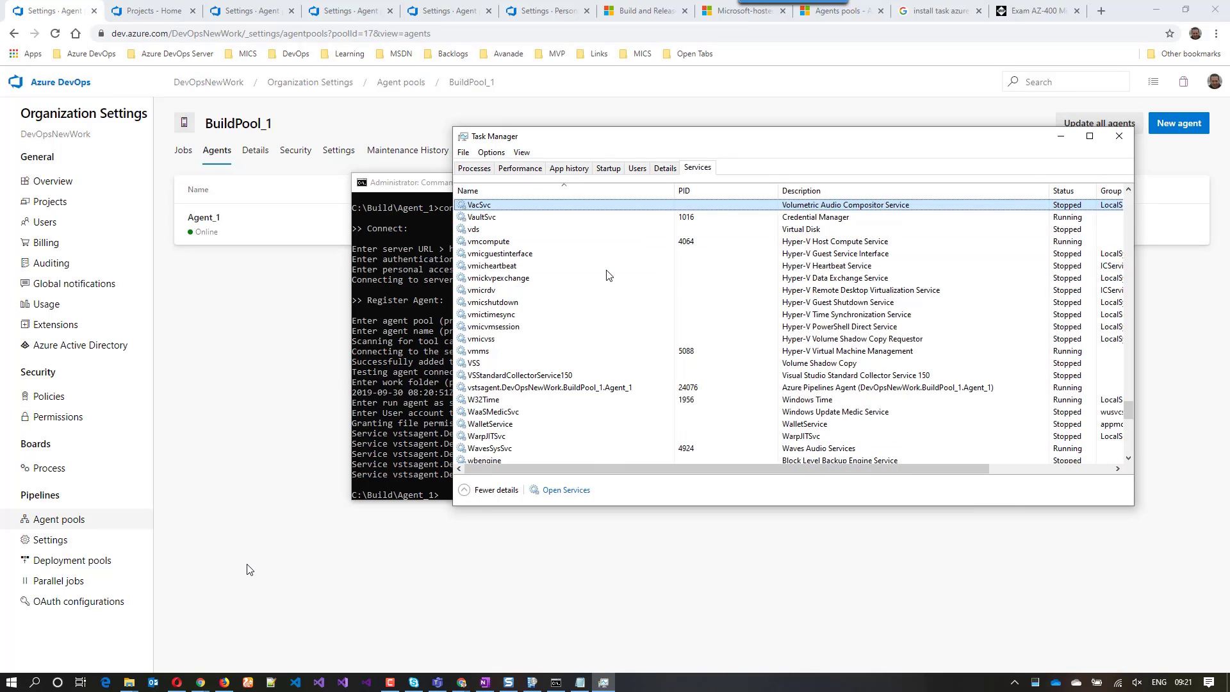
click(506, 388)
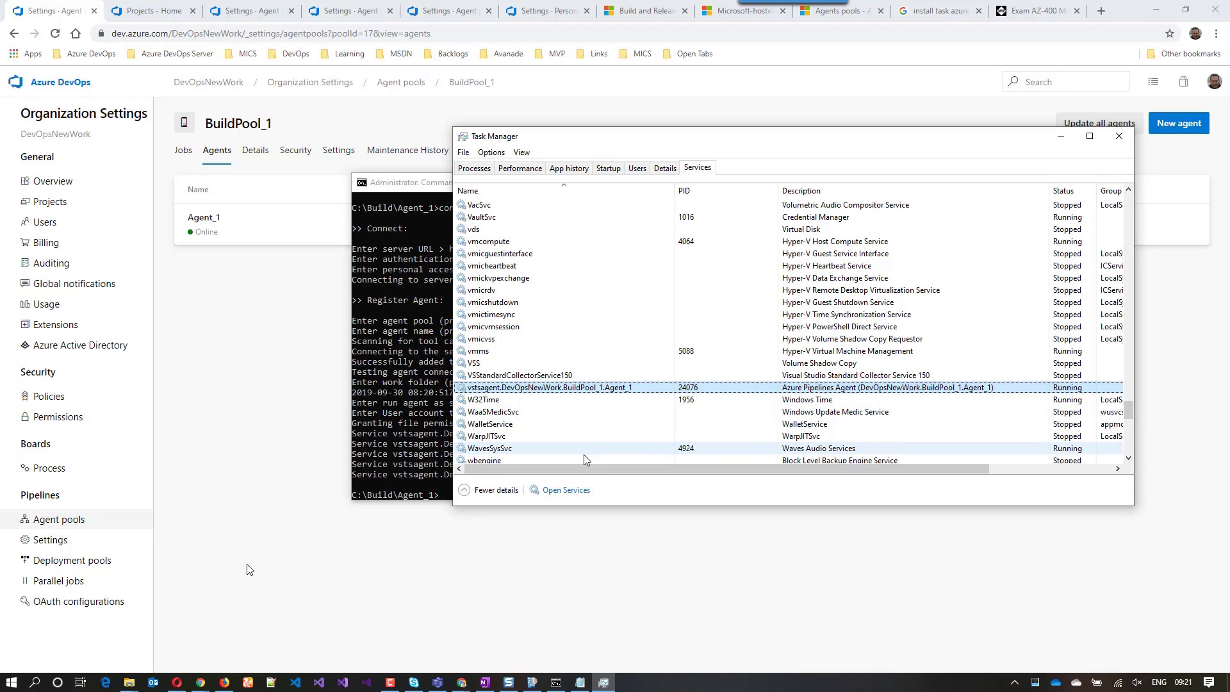
click(580, 490)
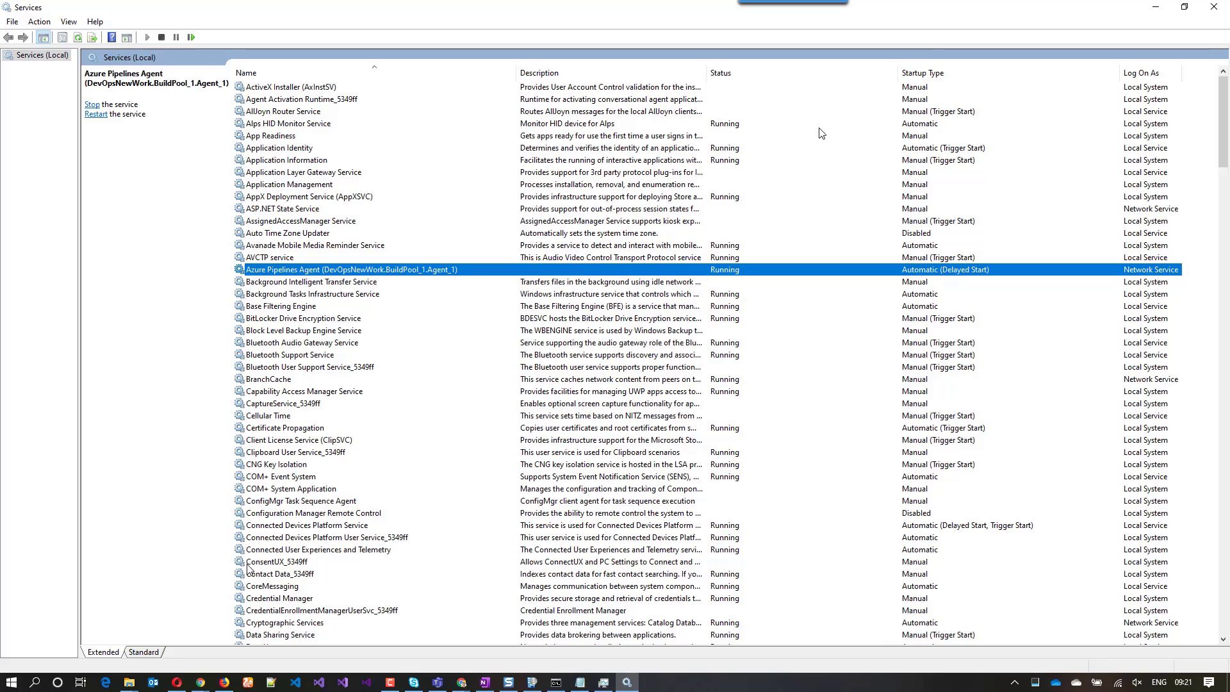
click(1153, 10)
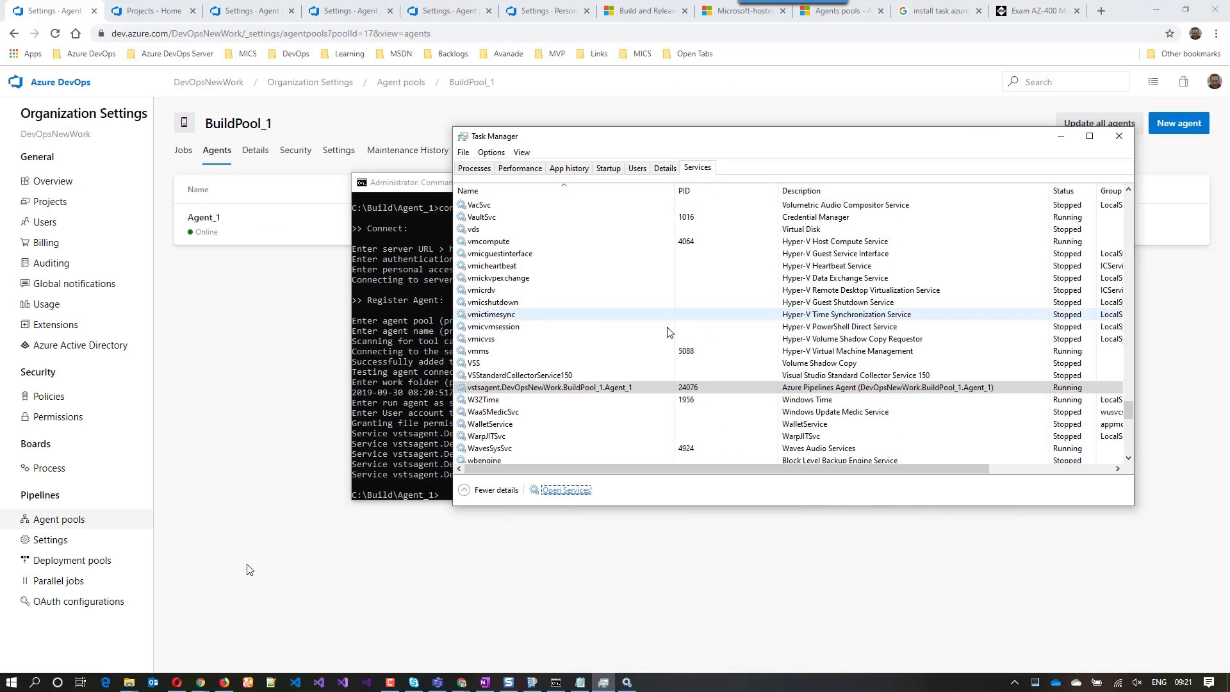
Step: Change the Command Prompt directory to C:\Build\Agent_2 and run config.cmd there
click(413, 368)
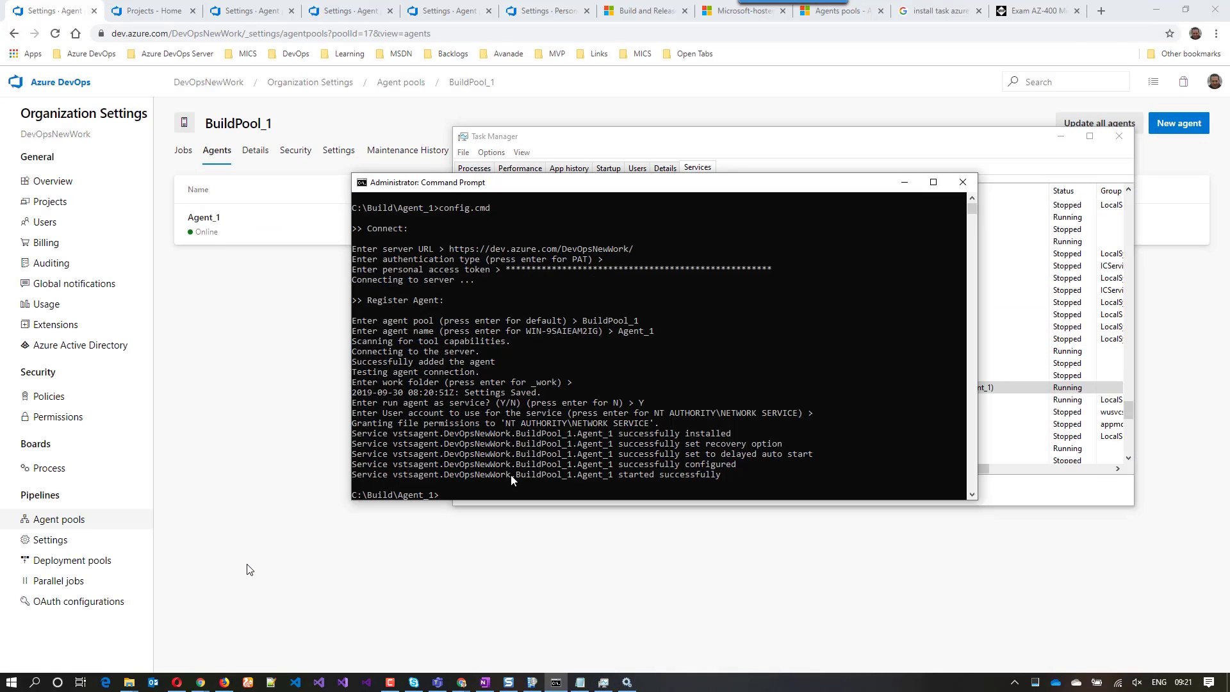
text(cd\)
key(Return)
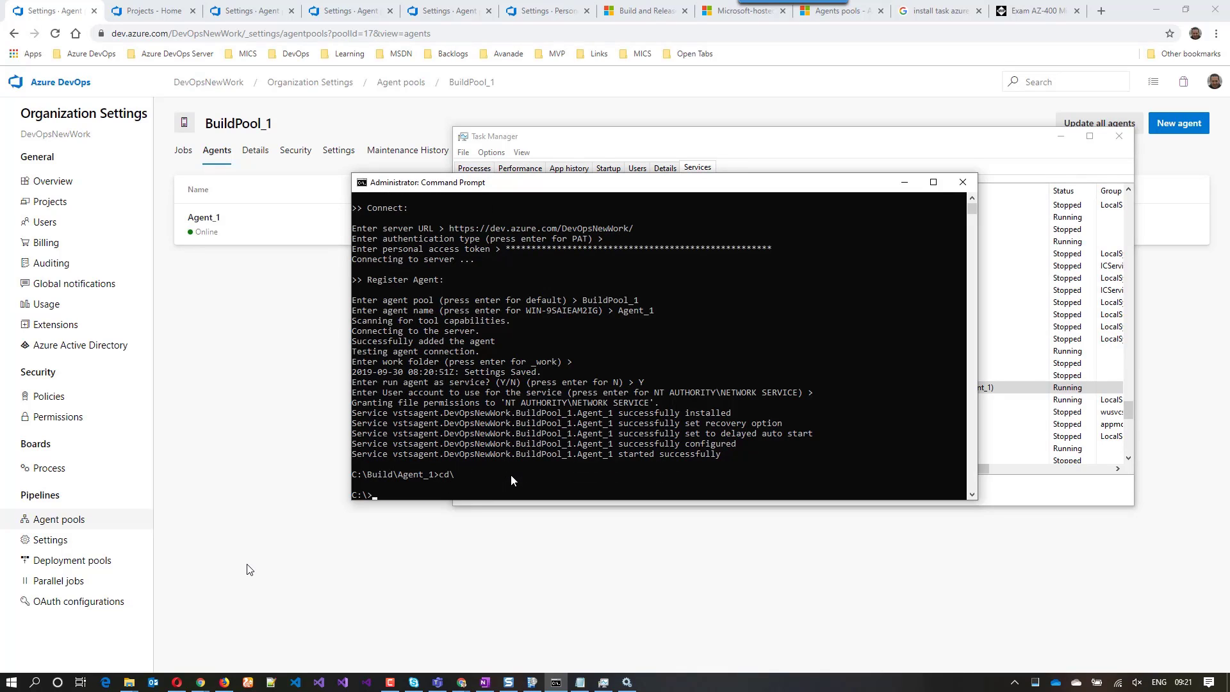
text(cd a)
key(BackSpace)
text(Build)
key(Return)
text(cd Agent_1)
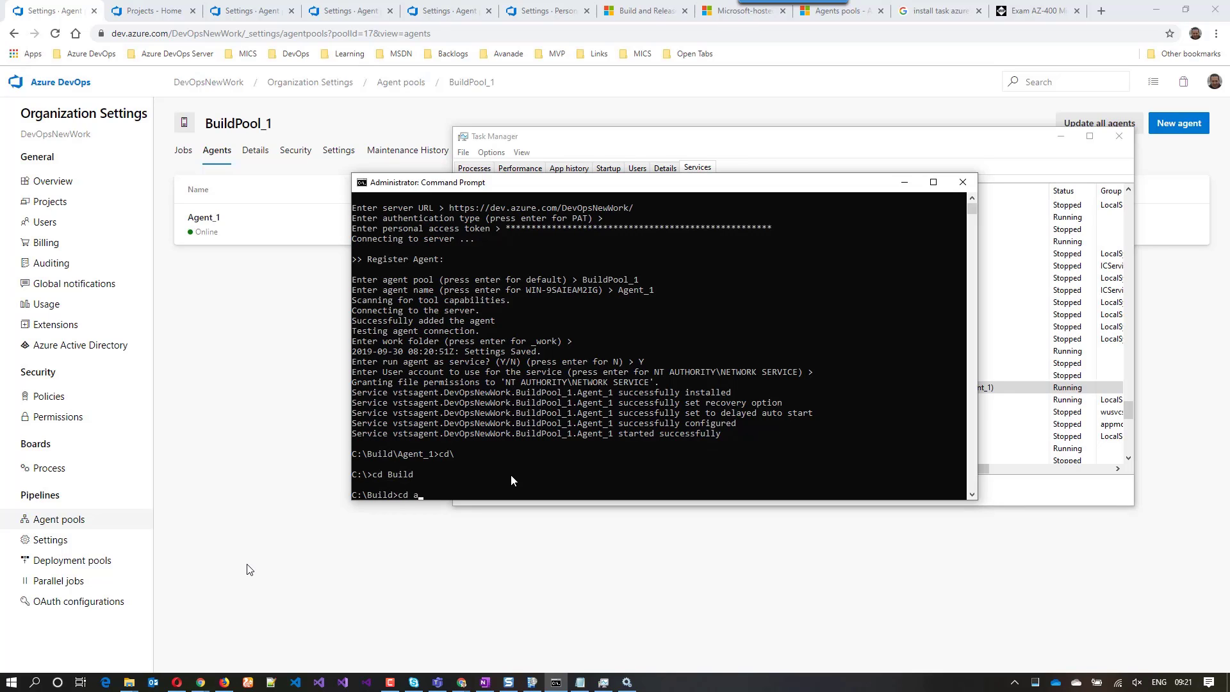
key(Return)
text(config.cmd)
key(Return)
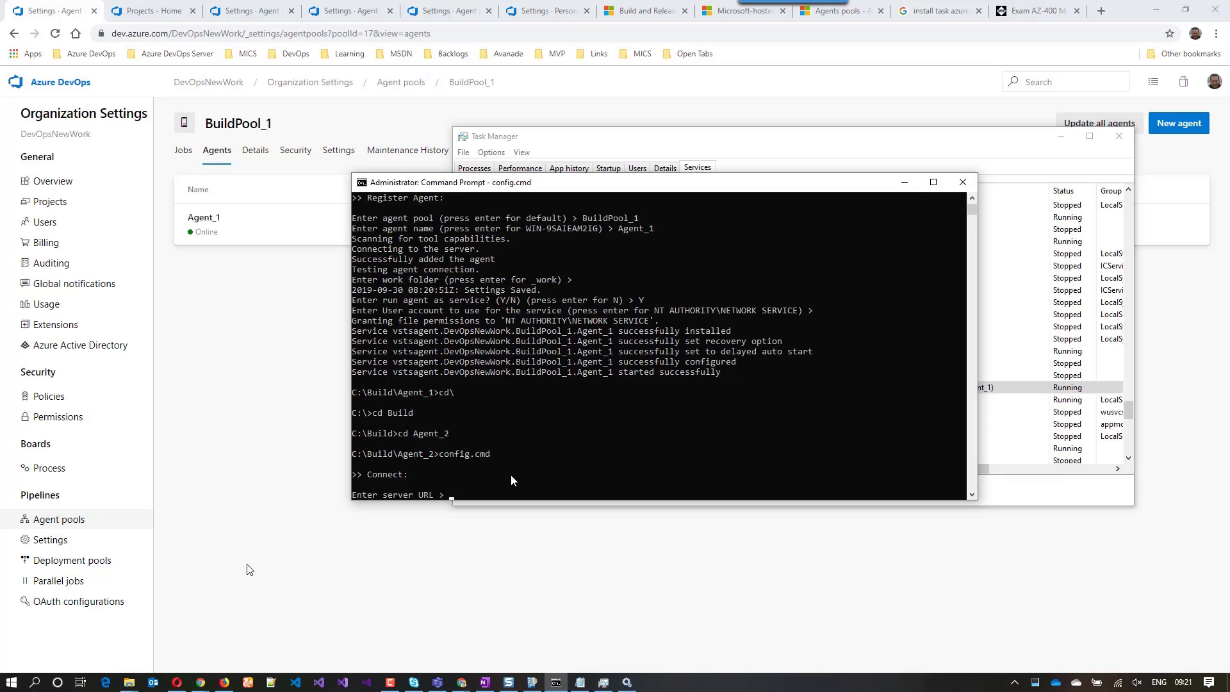
text(https://dev.azure.com/DevOpsNewWork/)
key(Return)
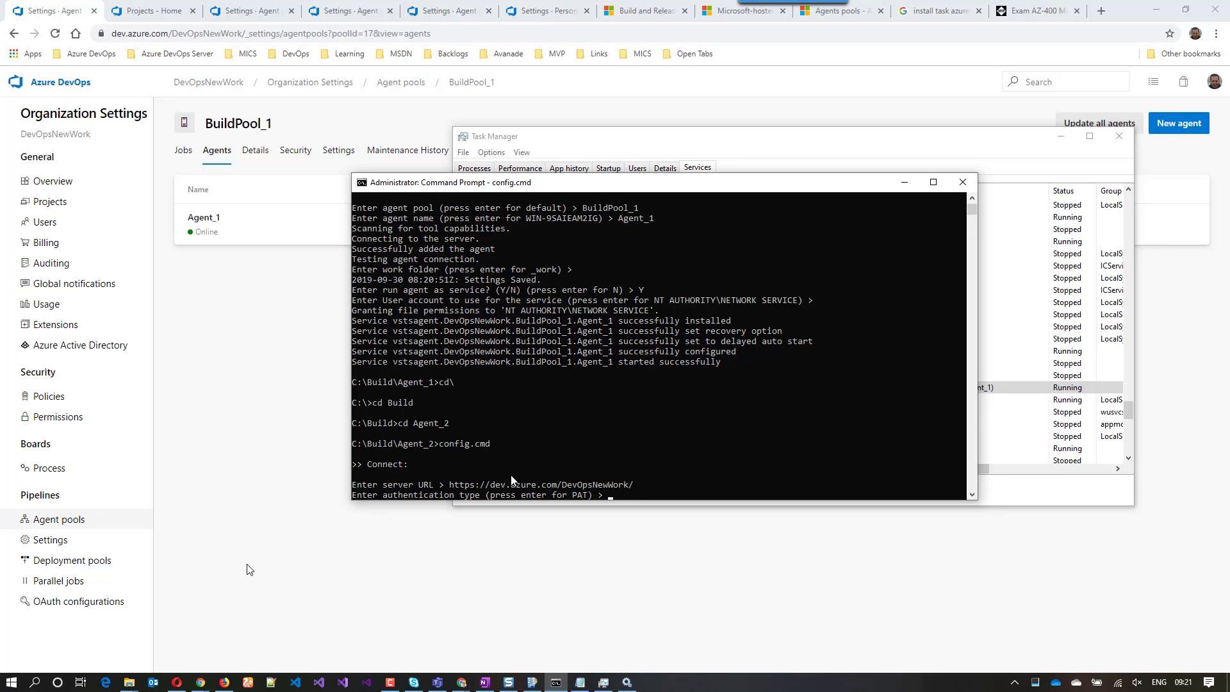
key(Return)
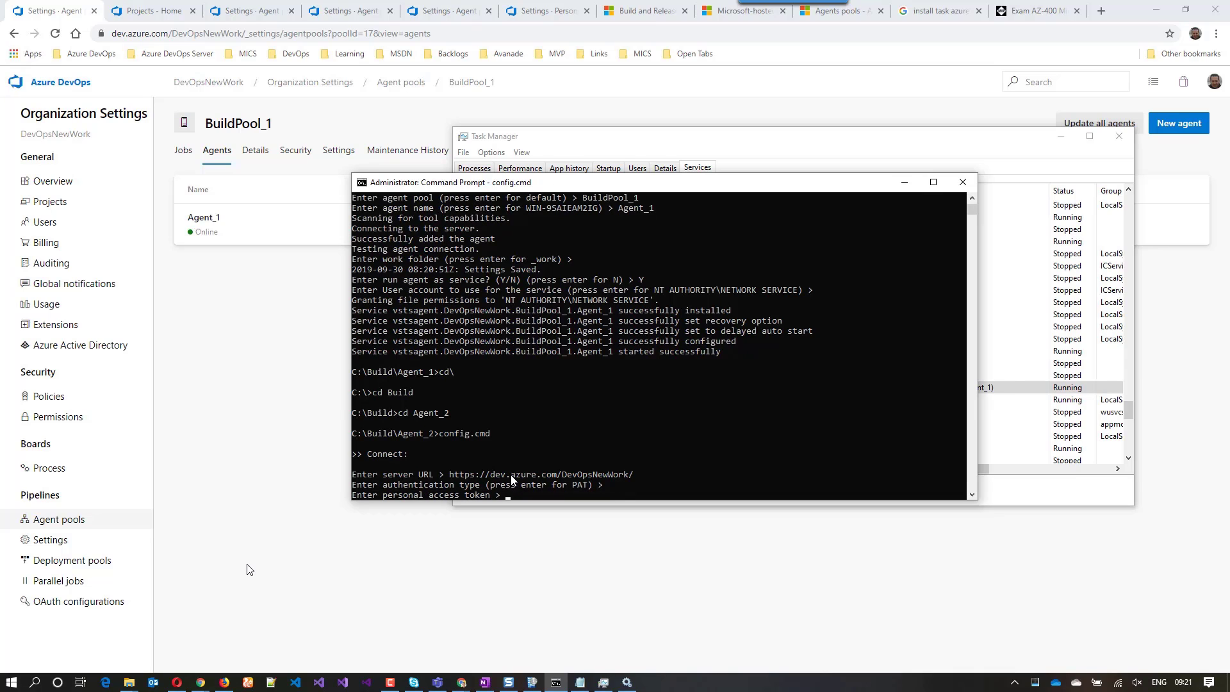
click(580, 682)
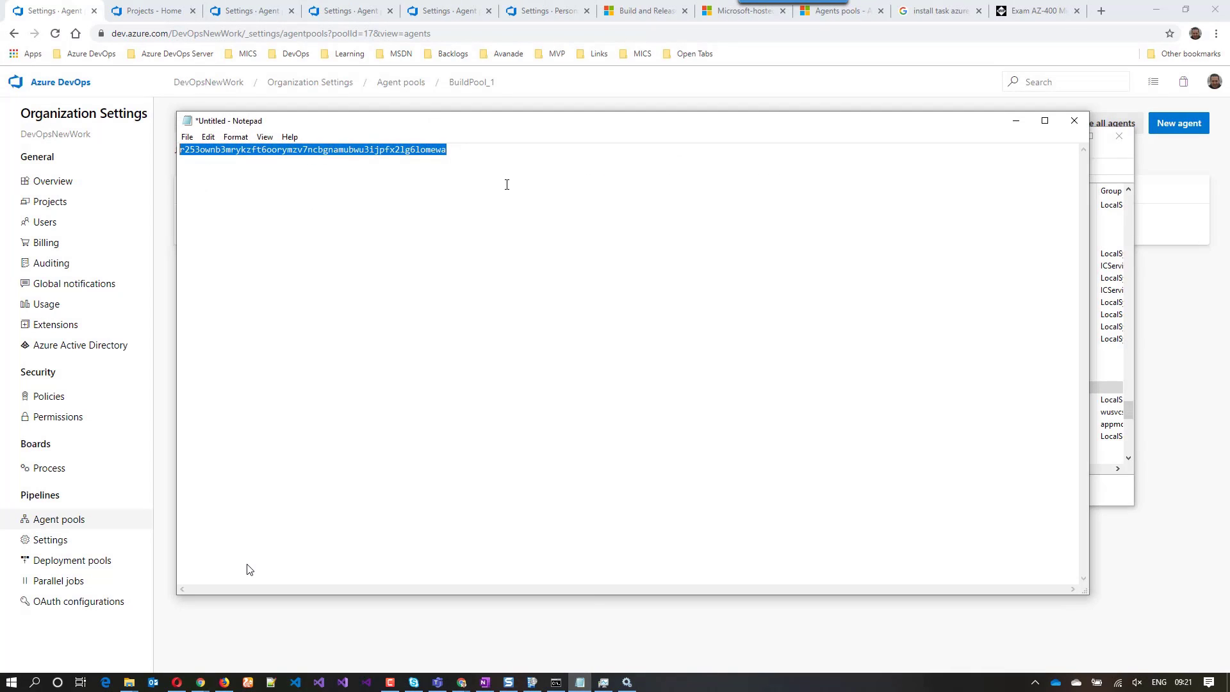
right_click(419, 148)
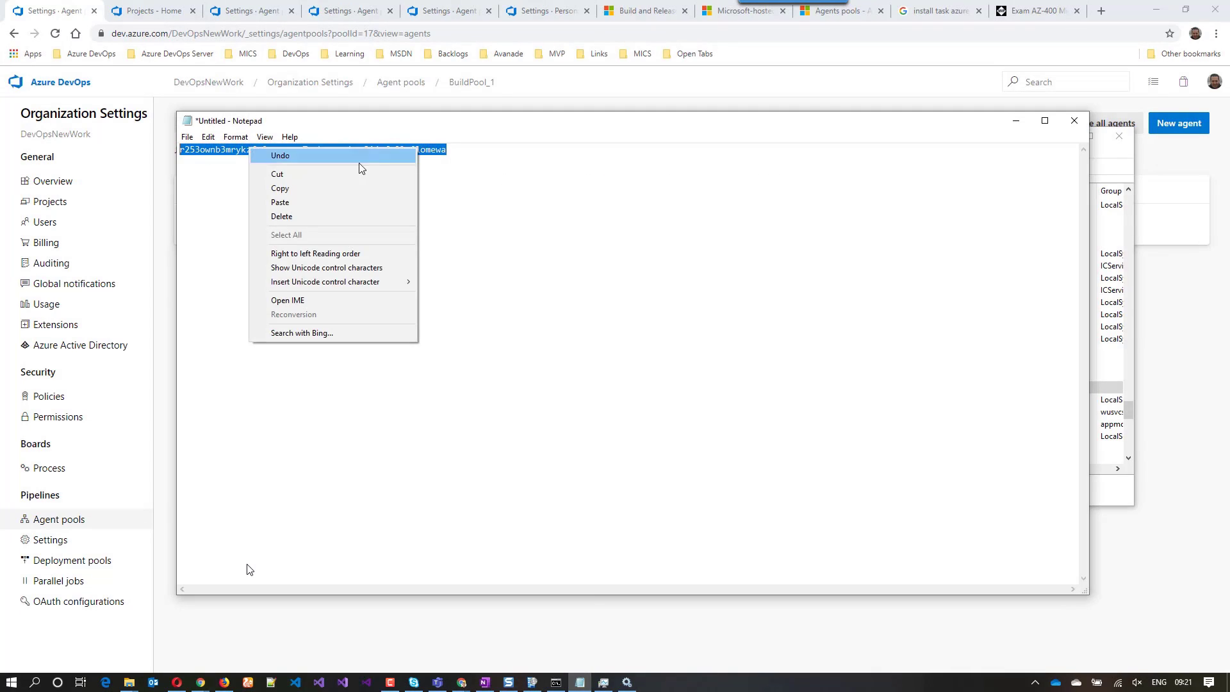
click(307, 186)
click(1015, 121)
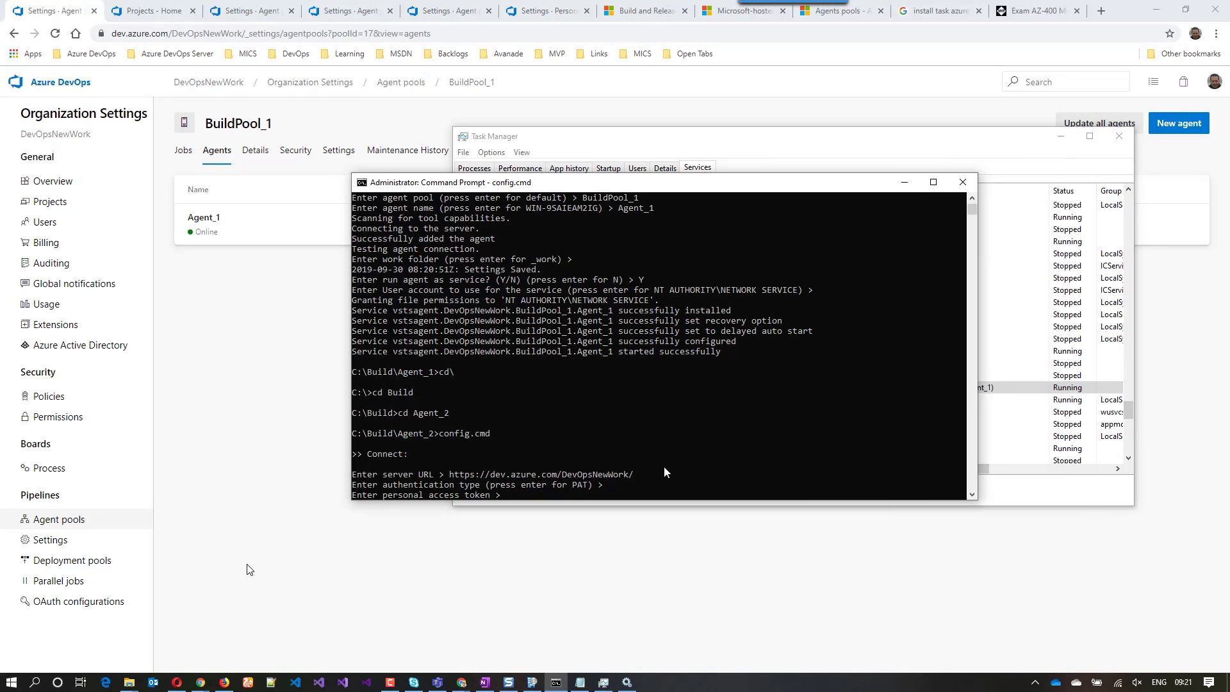
right_click(667, 486)
key(Return)
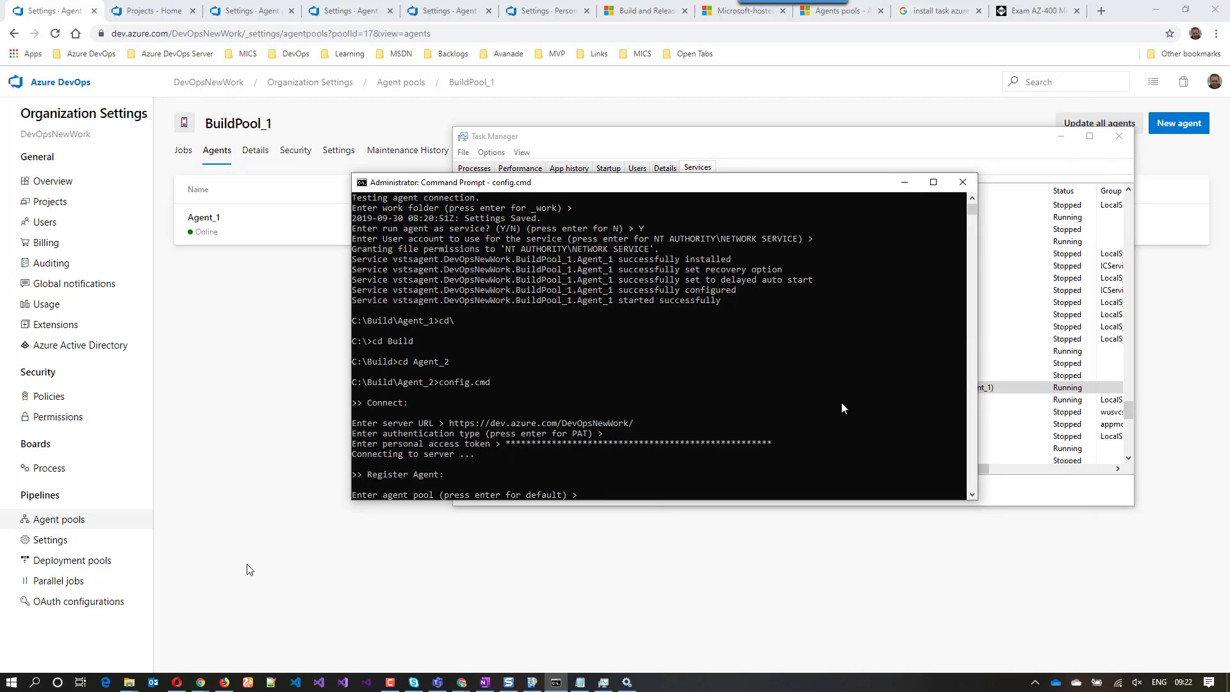
Step: Register the agent in pool BuildPool_1 with the name Agent_2 and the default work folder
text(BuildPool_1)
key(Return)
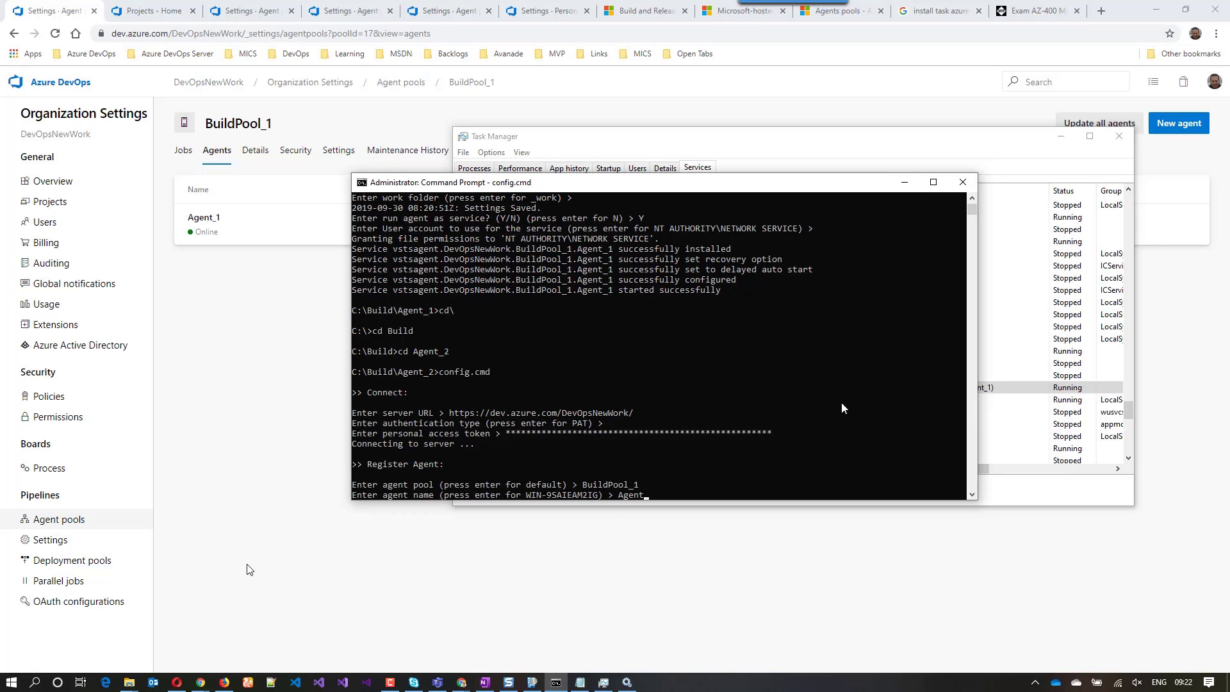
key(Return)
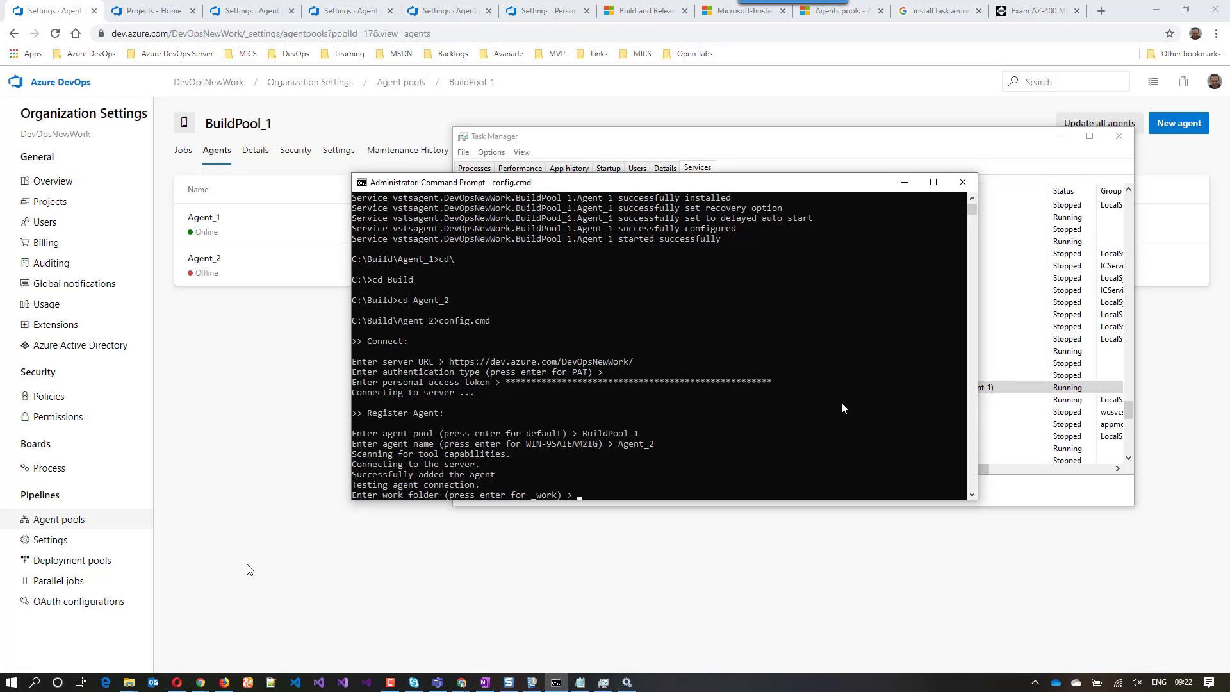
key(Return)
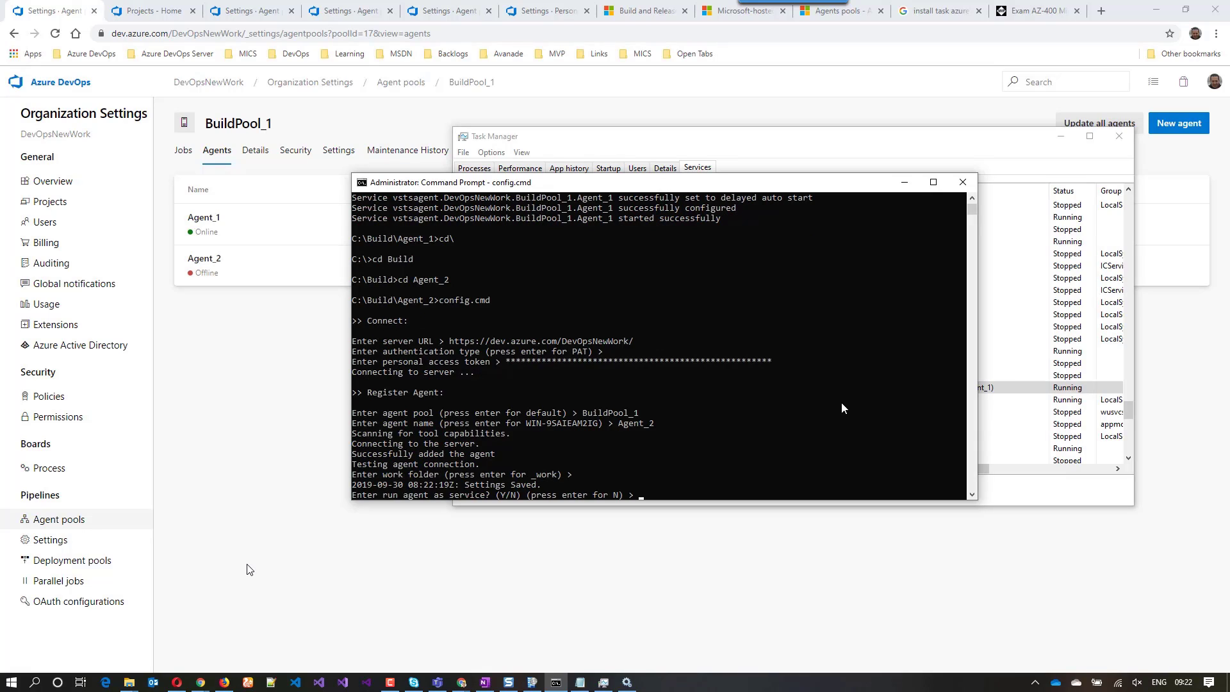
Step: Set Agent_2 to run as a service under the default user account
text(Y)
key(Return)
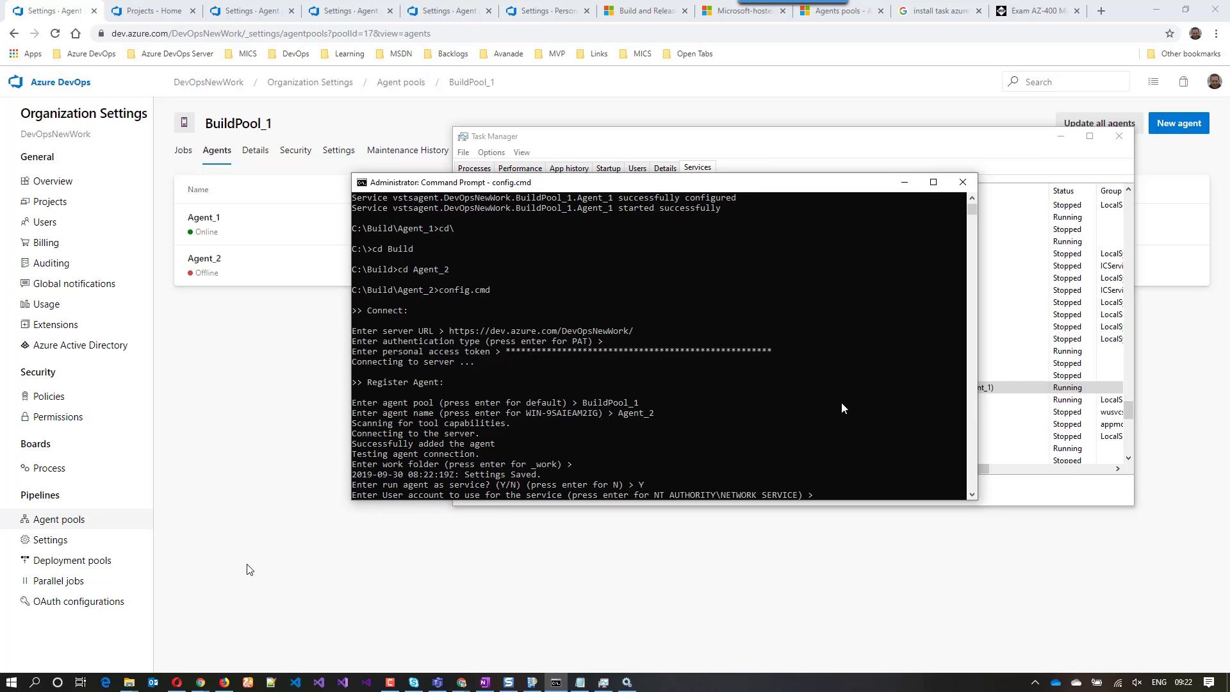
key(Return)
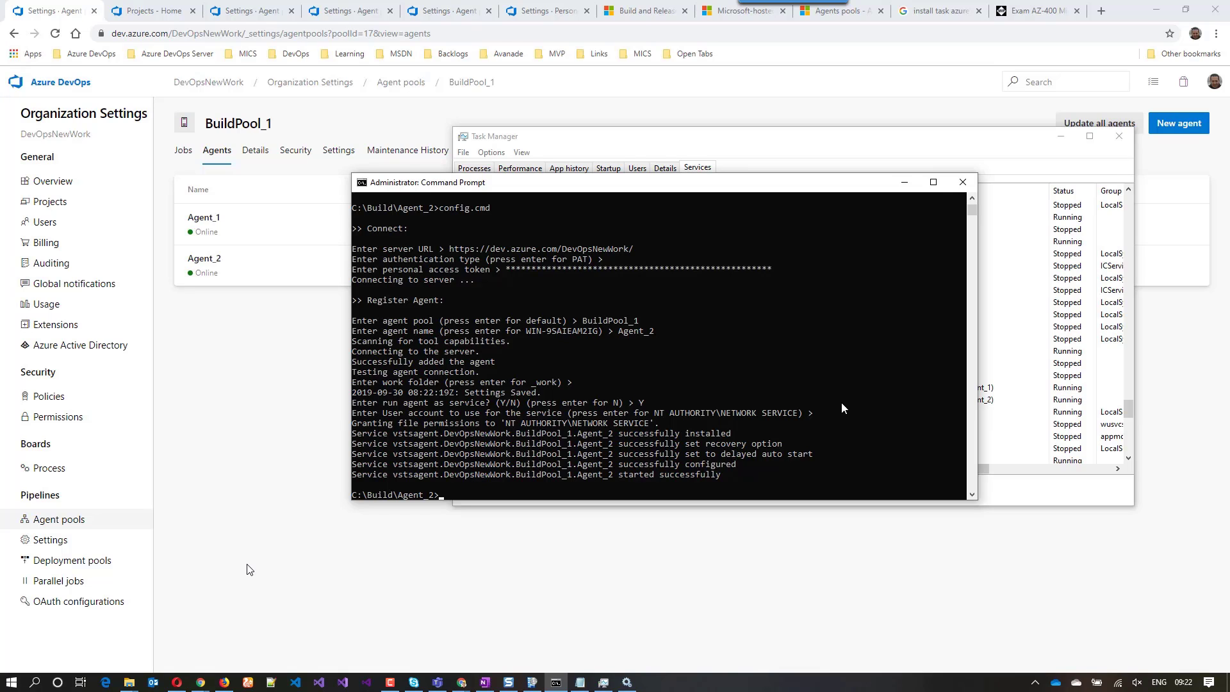
Step: Check the Agent_1 and Agent_2 services in Task Manager and in the refreshed Services console
click(781, 147)
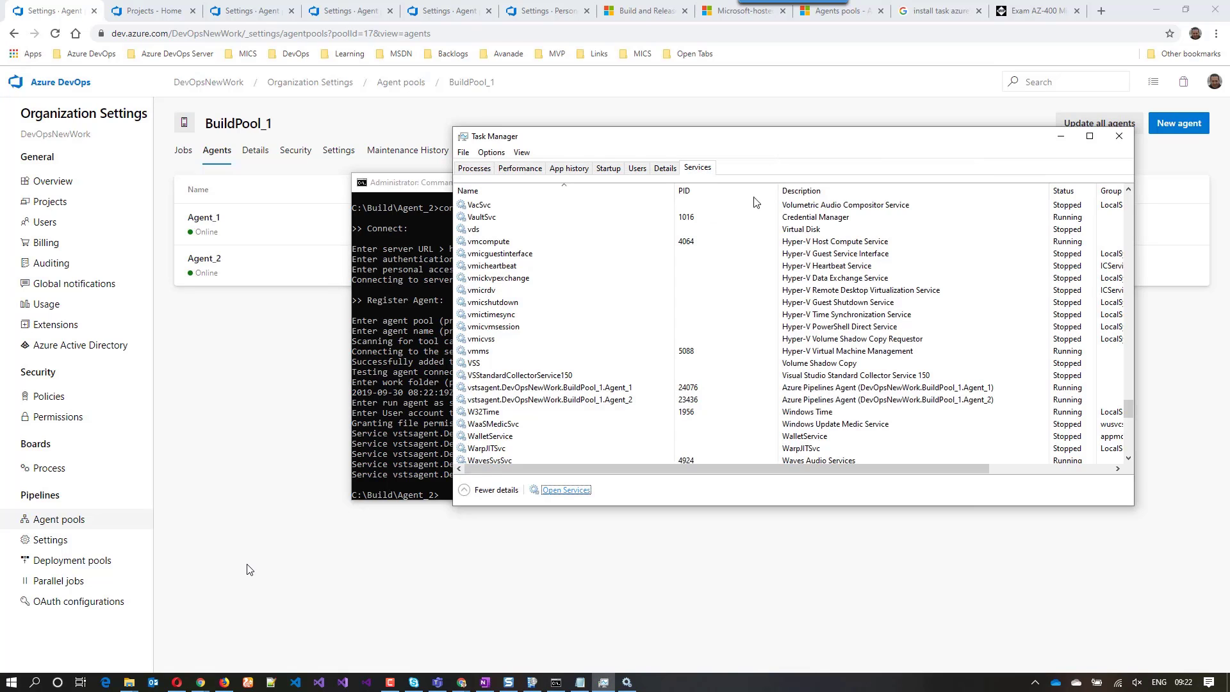
click(612, 387)
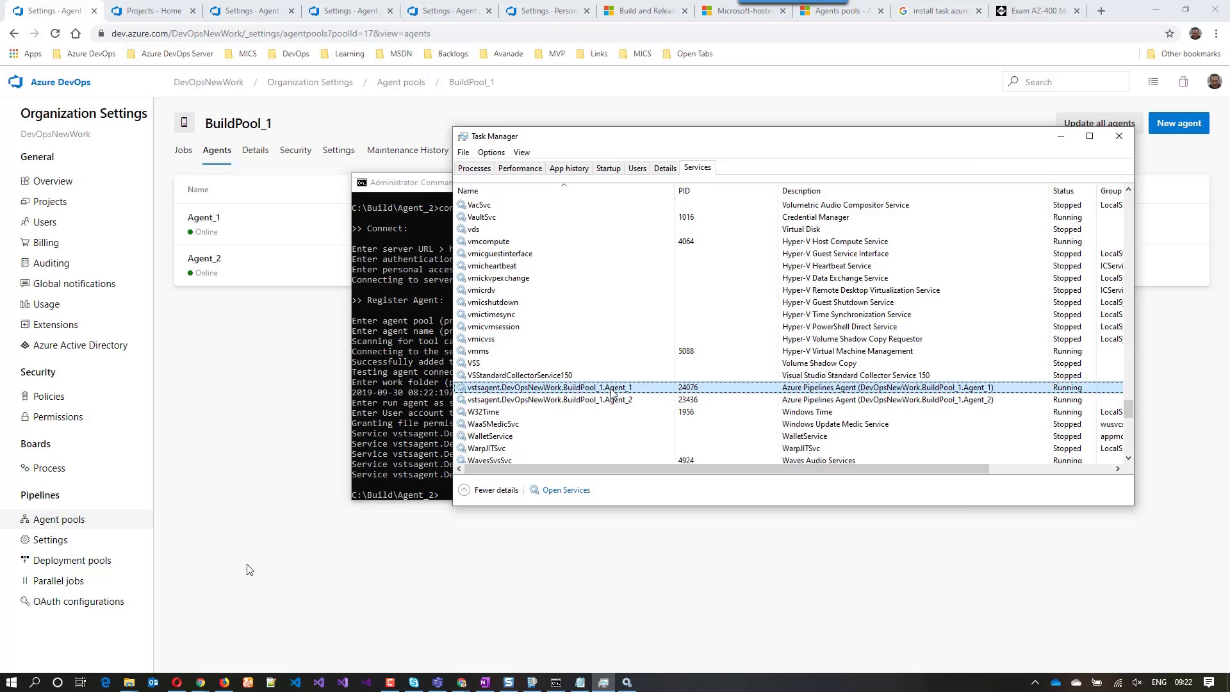
click(627, 681)
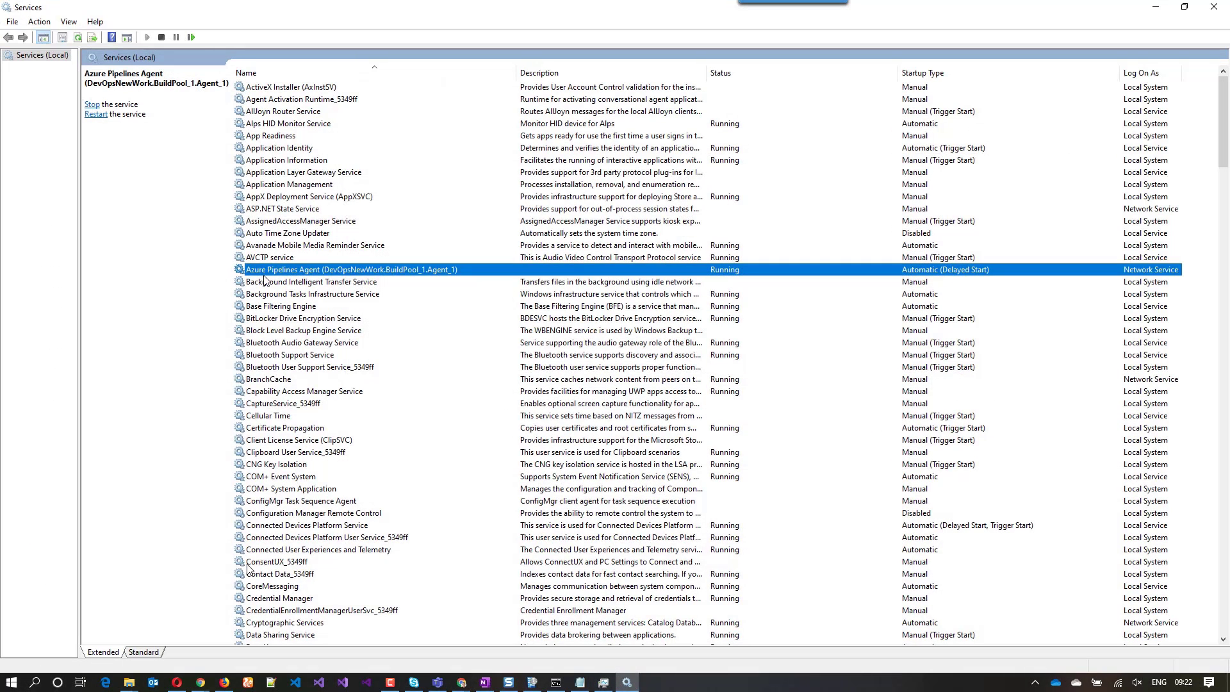
click(77, 37)
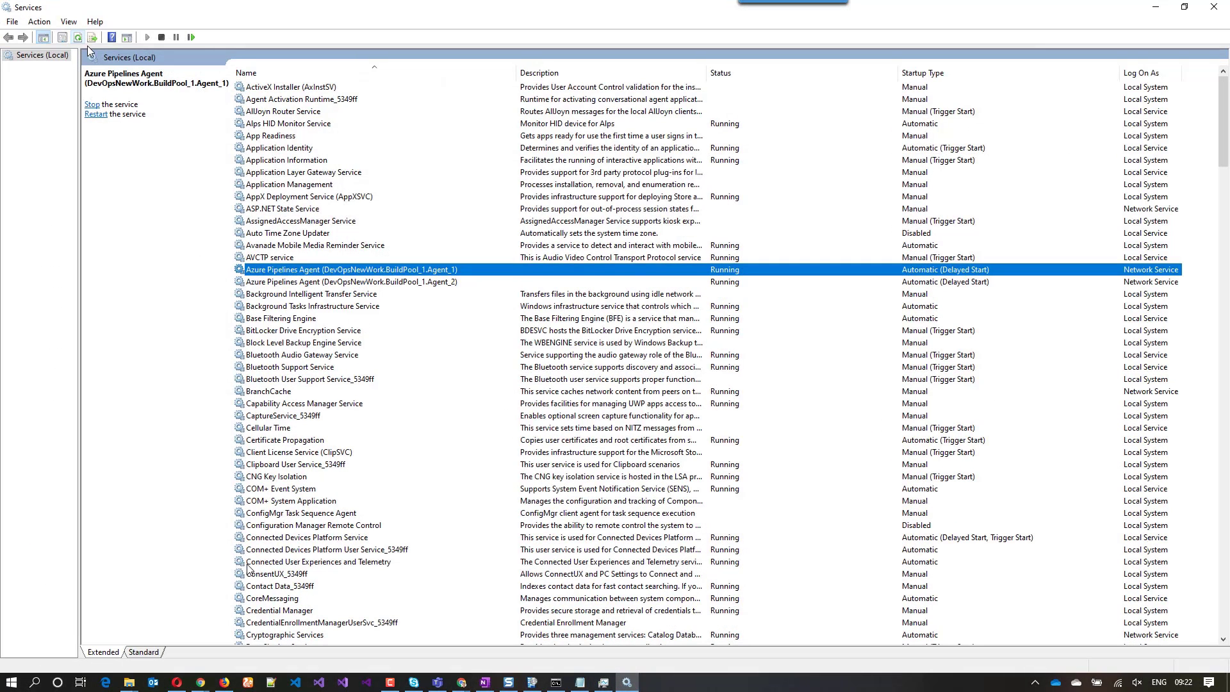
click(313, 284)
click(334, 272)
Step: View the log-on account in the Agent_1 service's properties, cancel without changes, and return to the Command Prompt
double_click(929, 272)
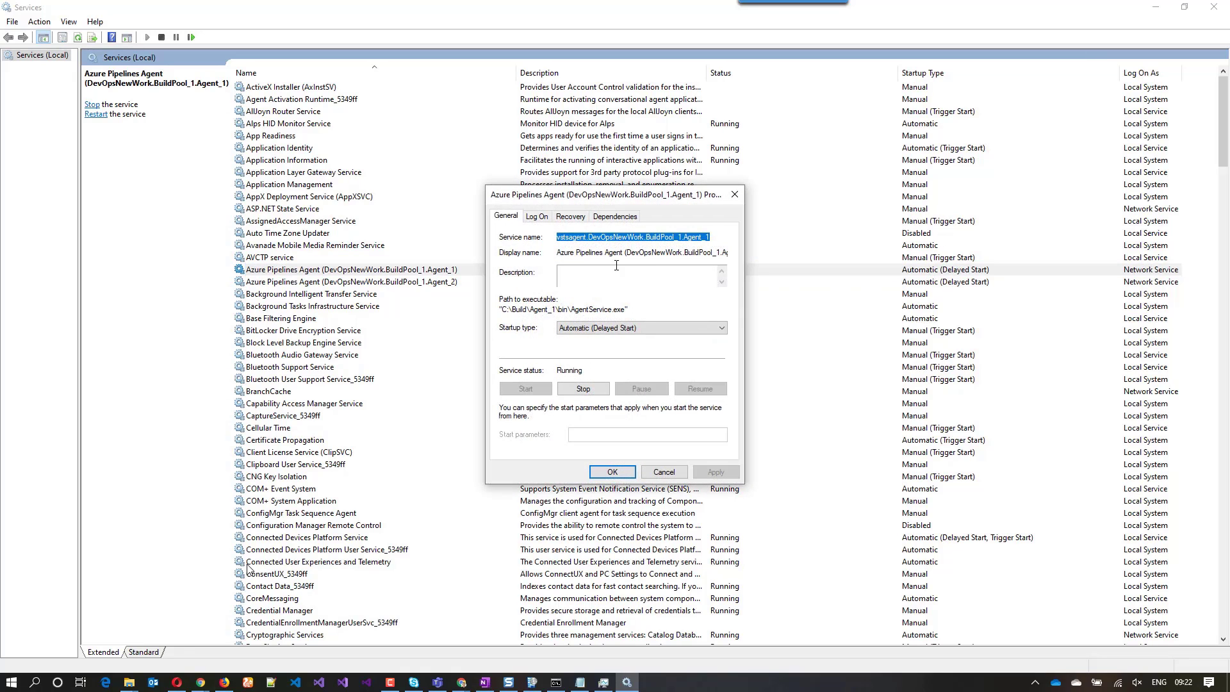
click(537, 216)
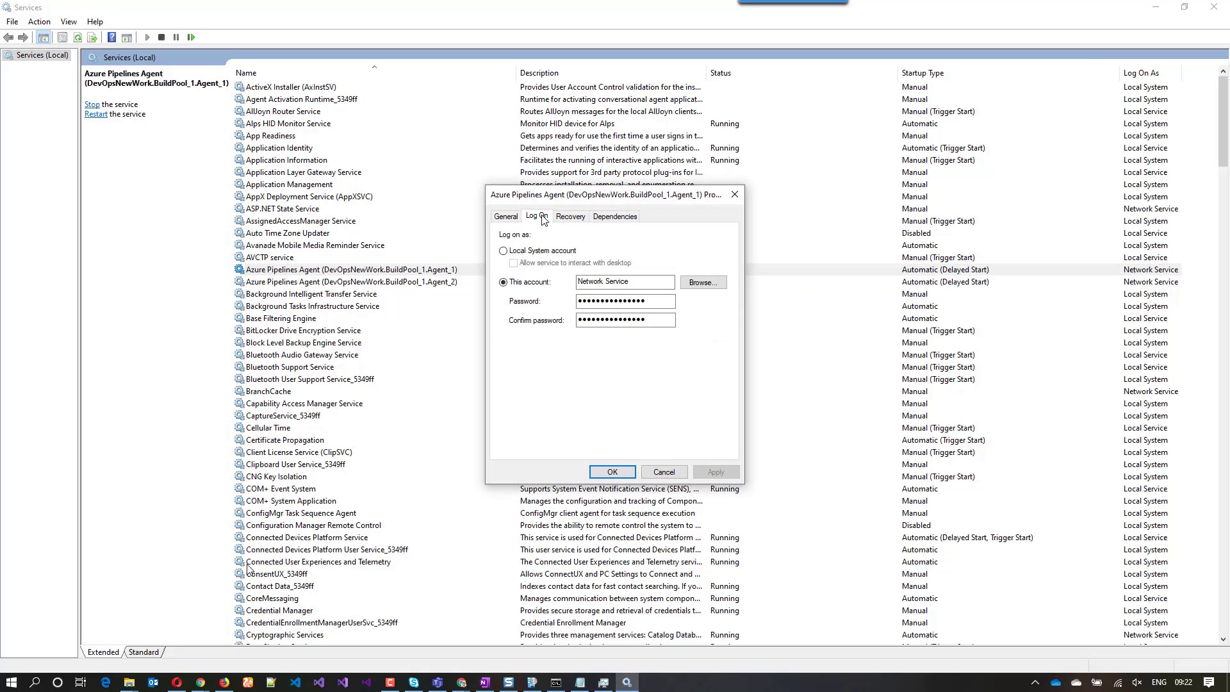
click(670, 474)
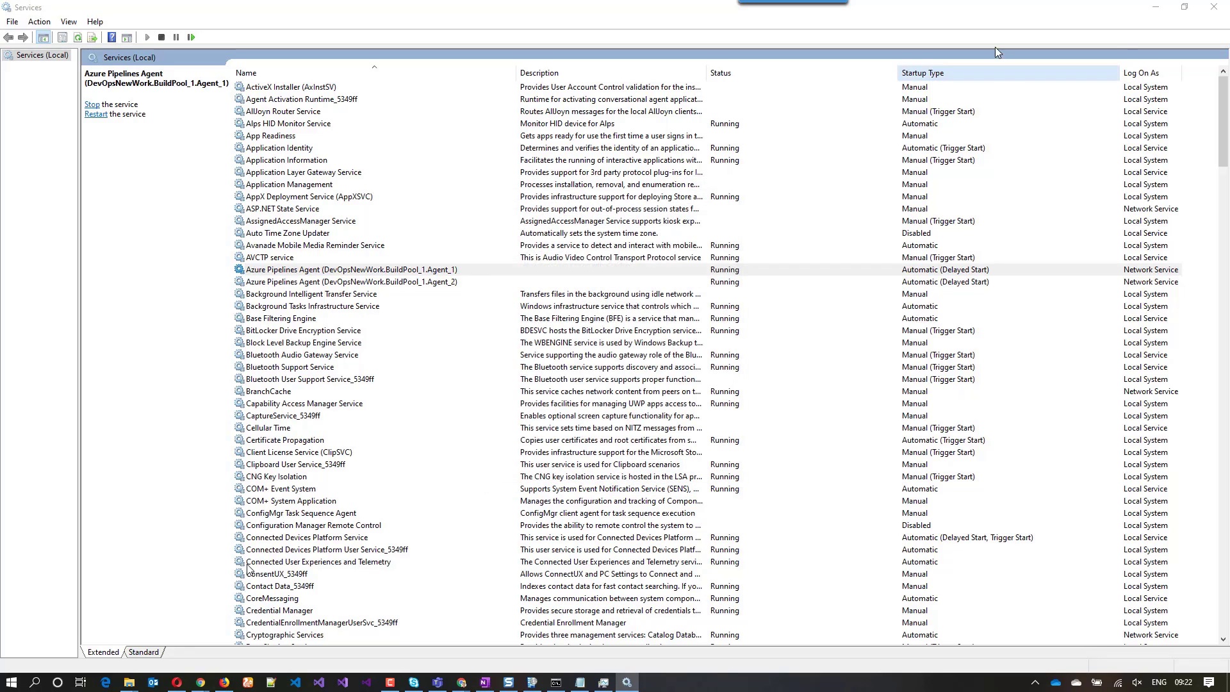
click(1153, 10)
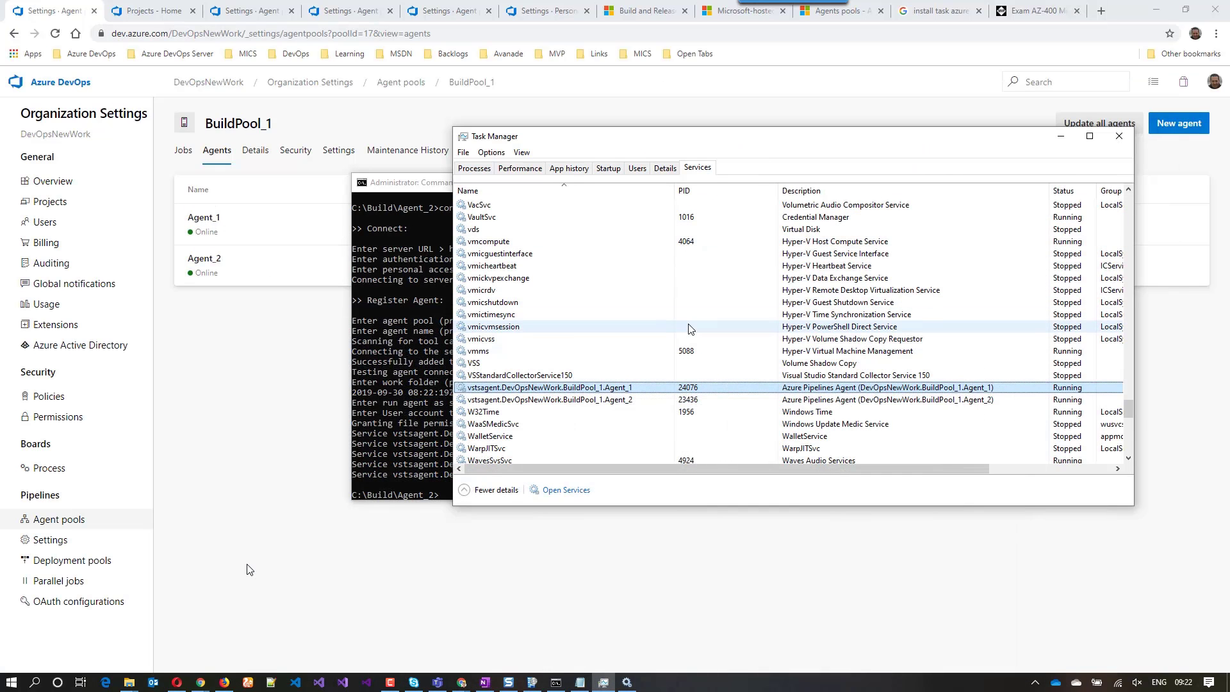
click(425, 184)
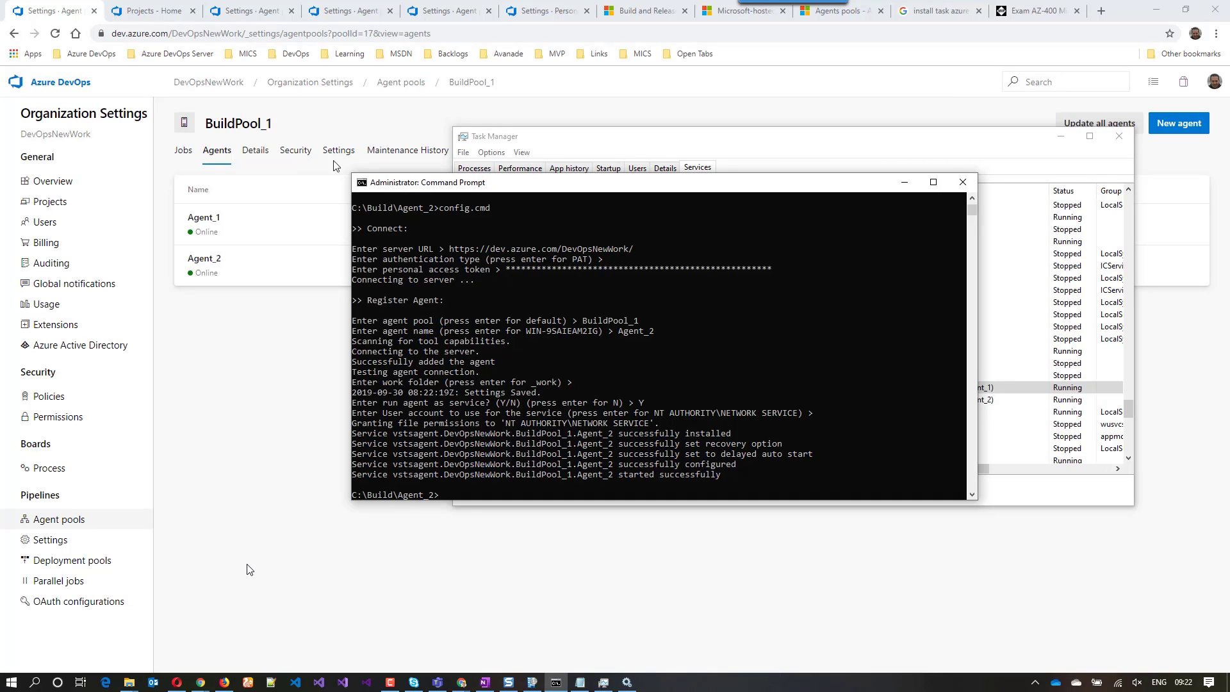
Step: Refresh the project-level agent pools pages of Project_1, Project_2 and Project_3 in the browser to check their pools
click(250, 14)
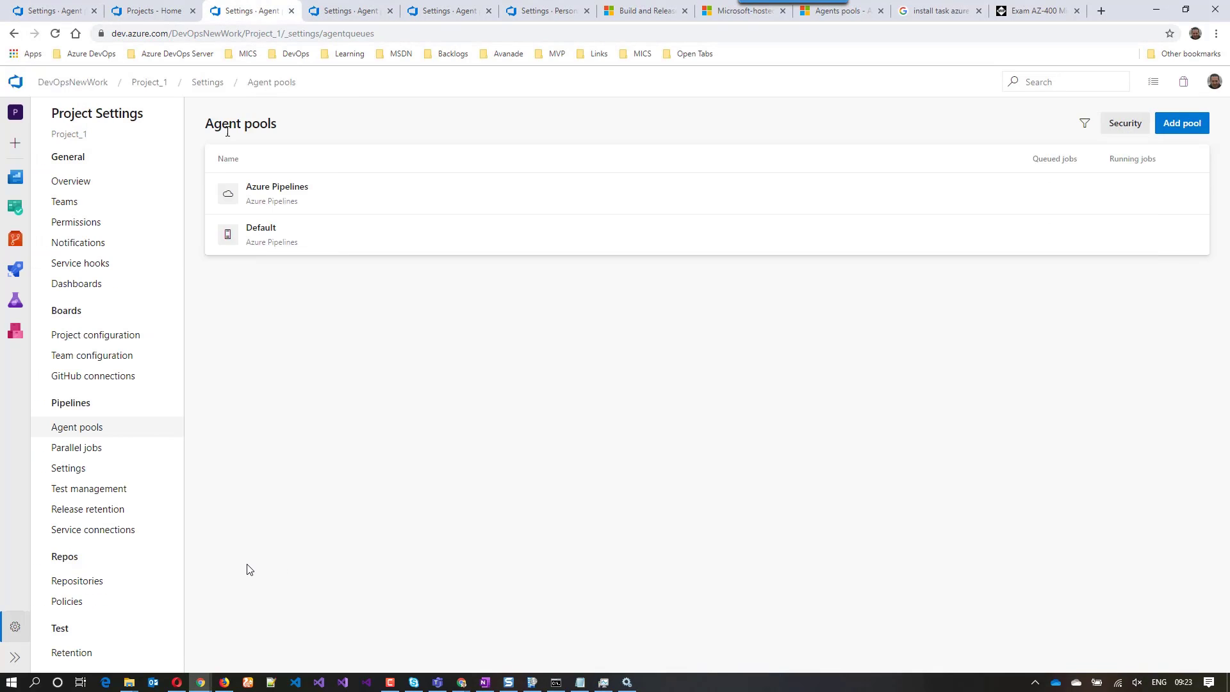
click(55, 34)
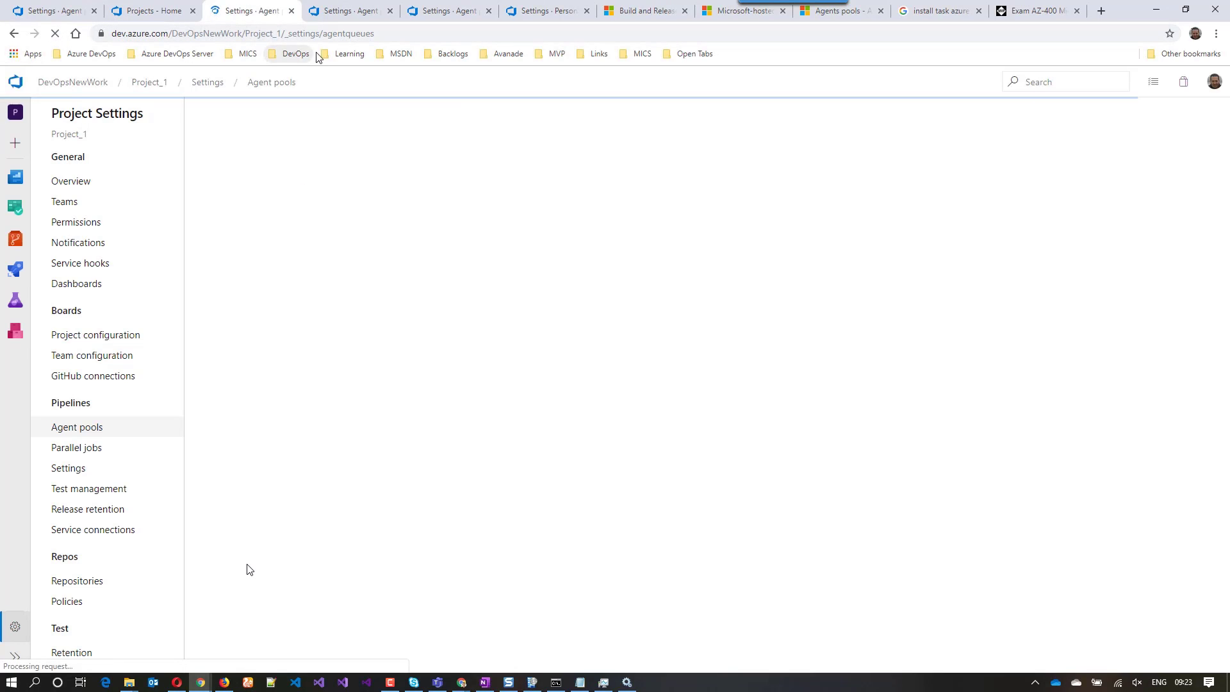
click(343, 13)
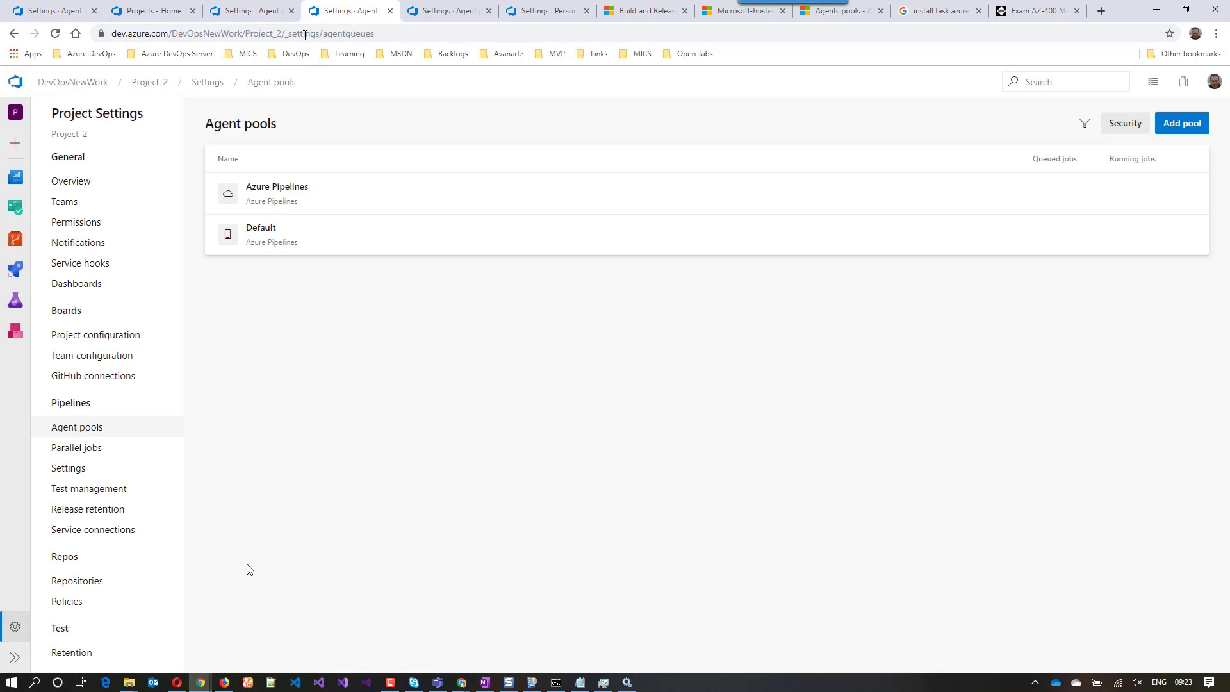
click(55, 33)
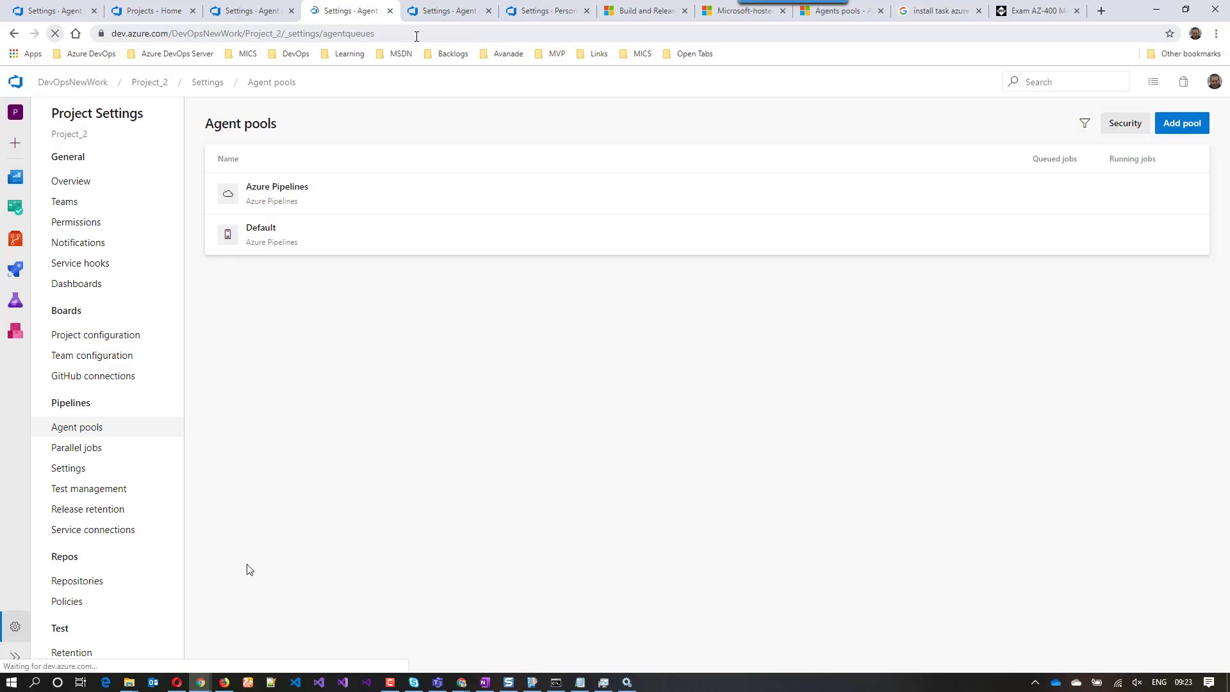
click(448, 11)
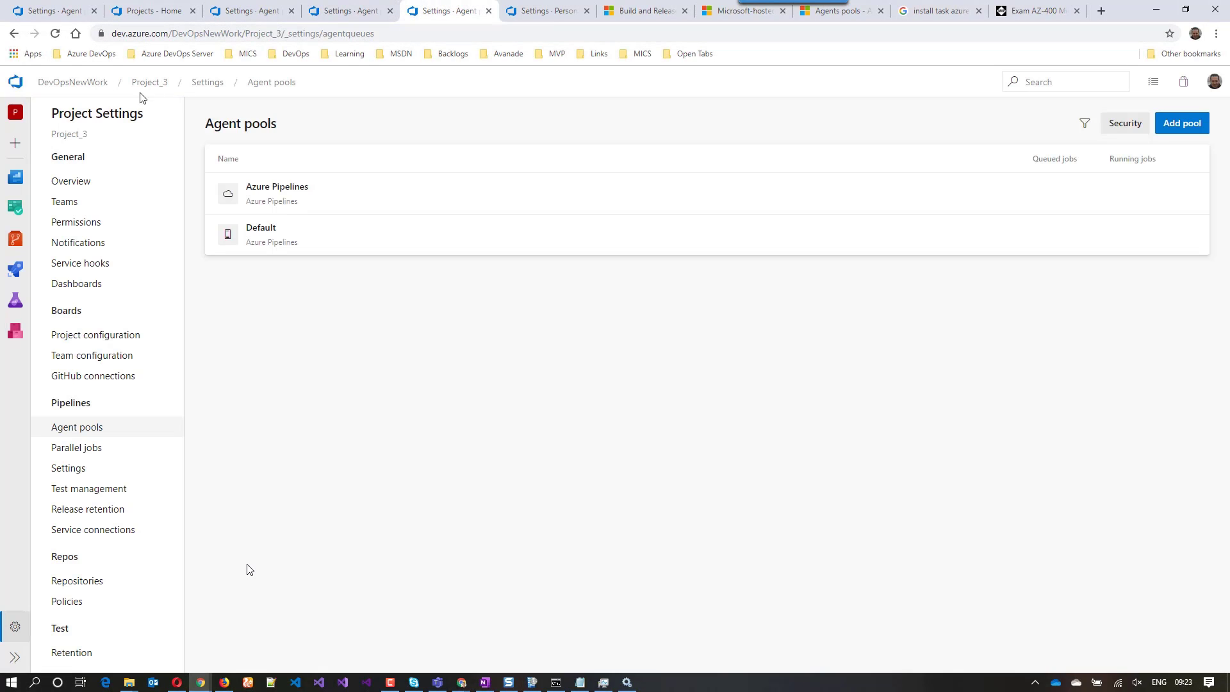
click(55, 34)
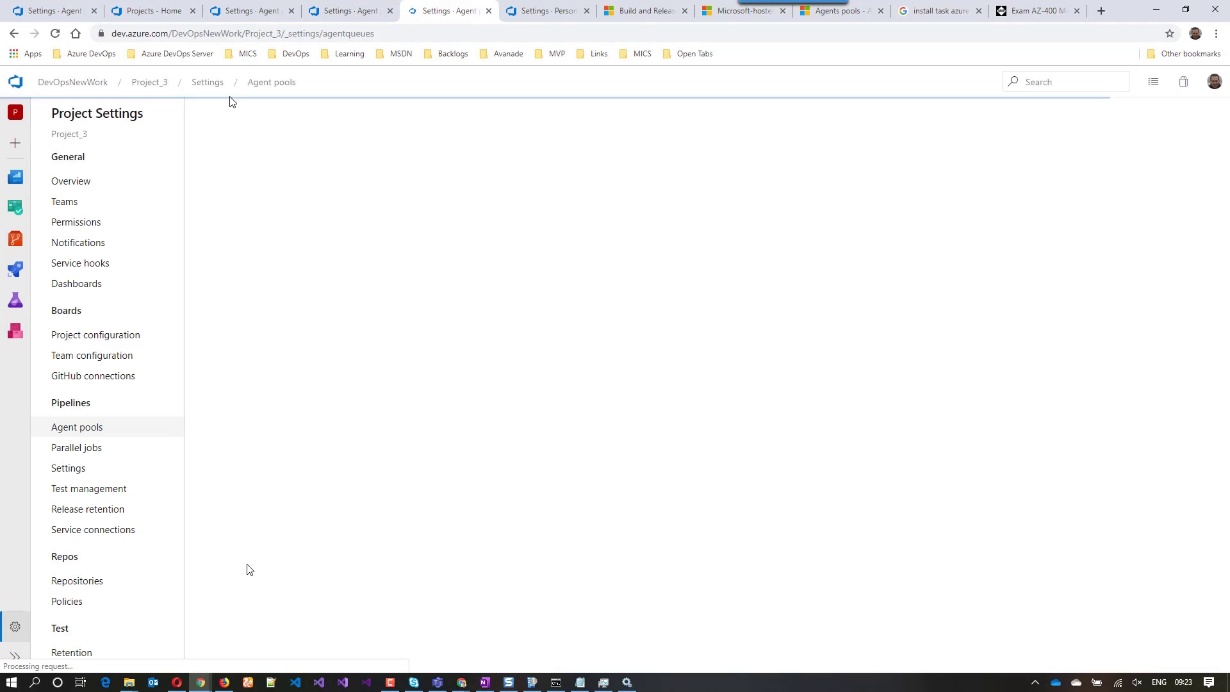
Step: Add the existing organization pool BuildPool_1 to Project_1 without granting access permission to all pipelines
click(247, 18)
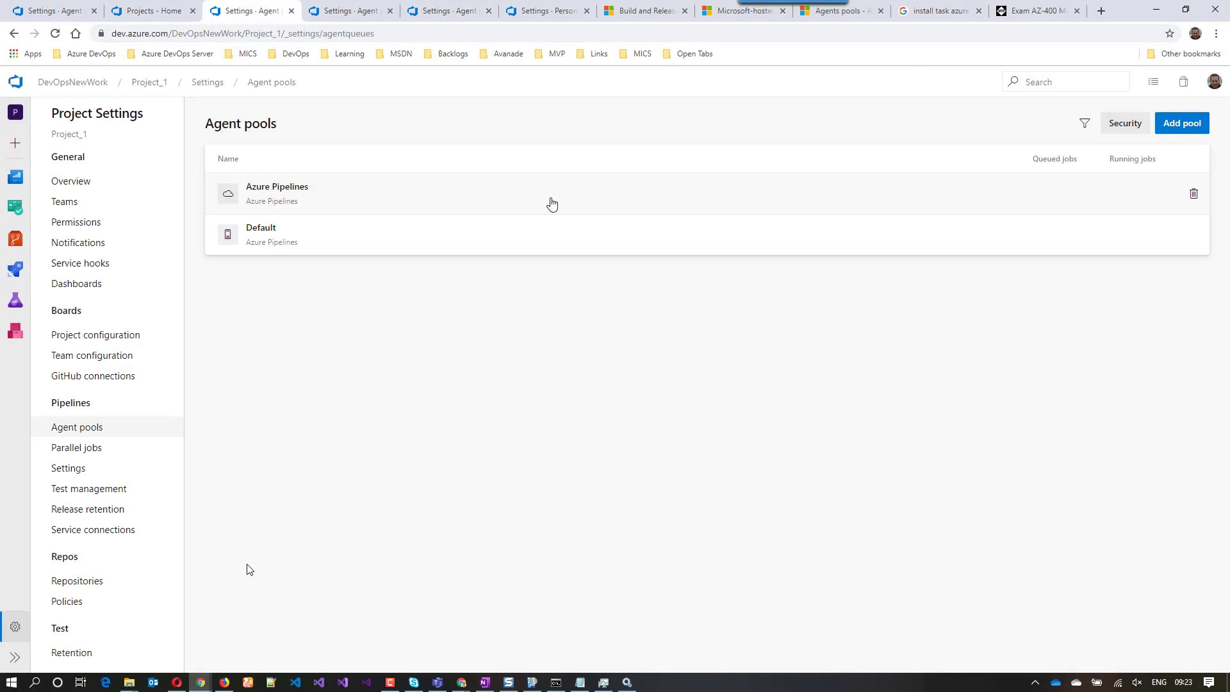
click(1183, 123)
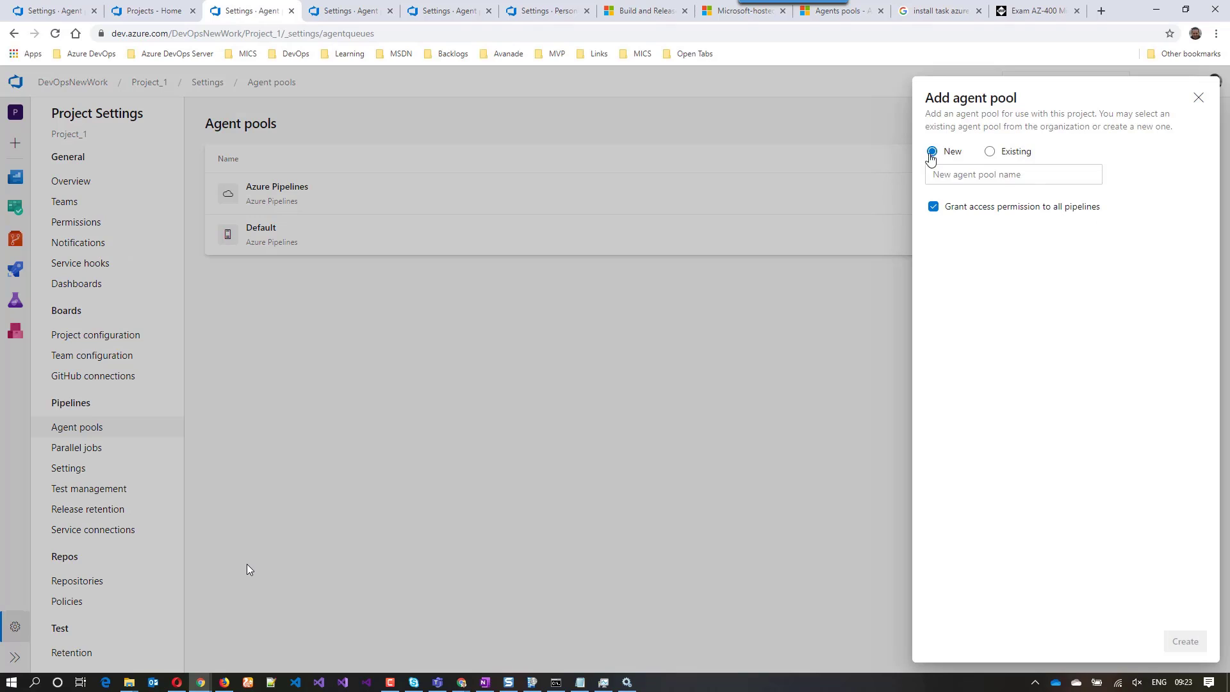
click(991, 153)
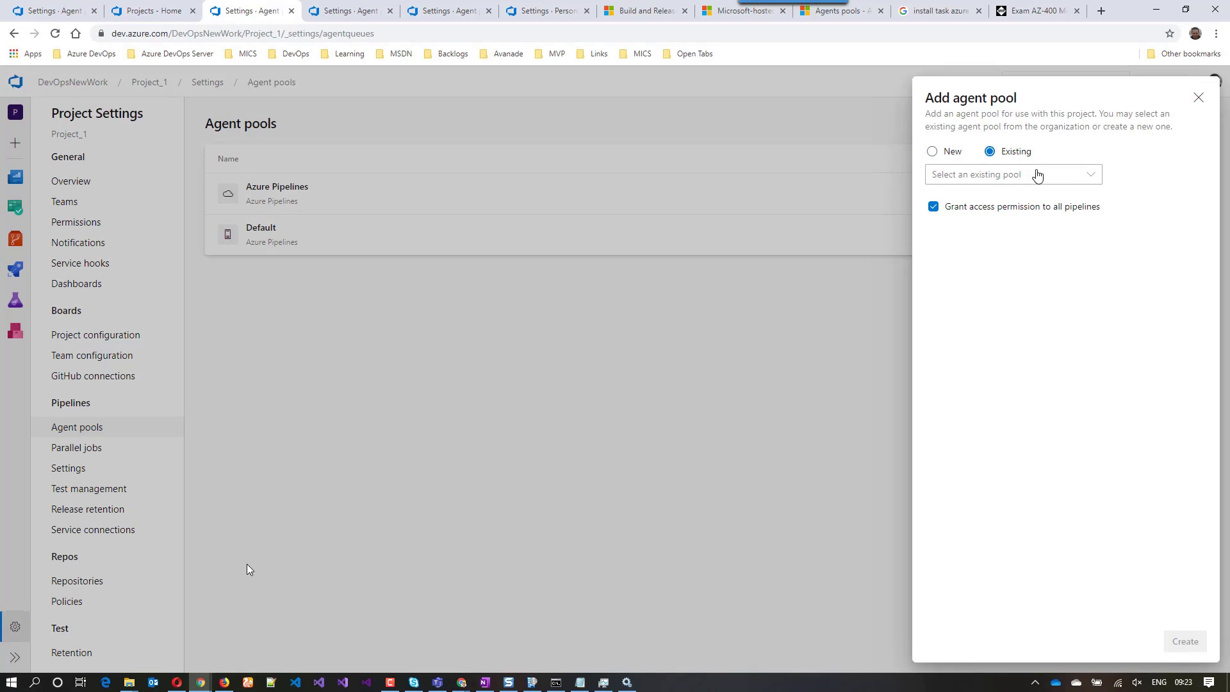
click(1090, 181)
click(1007, 200)
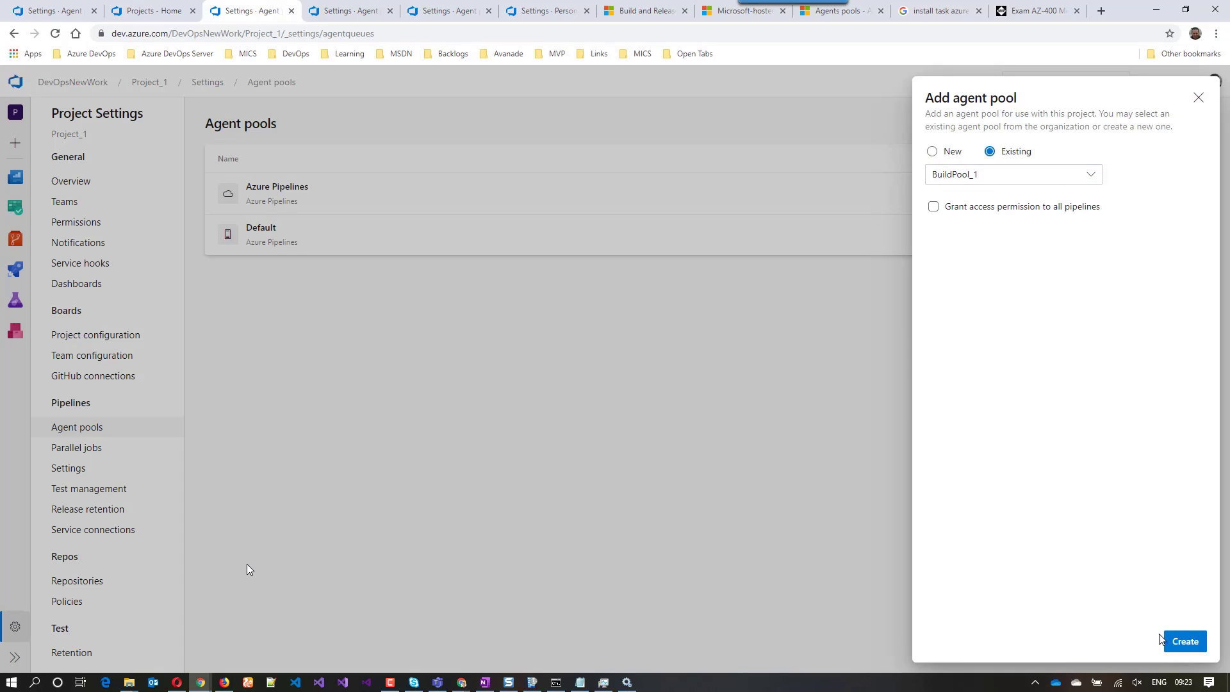
click(1177, 643)
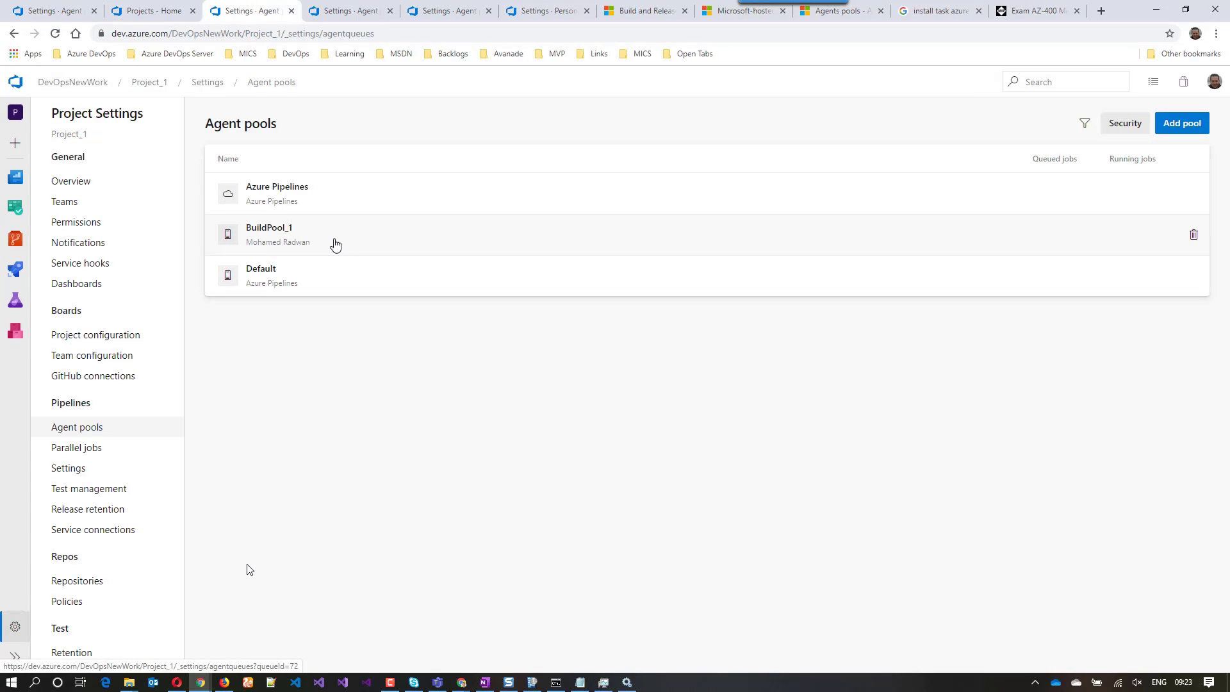
Step: Compare the agent pools listed in Project_1's settings with those listed for Project_2
drag(51, 113, 137, 111)
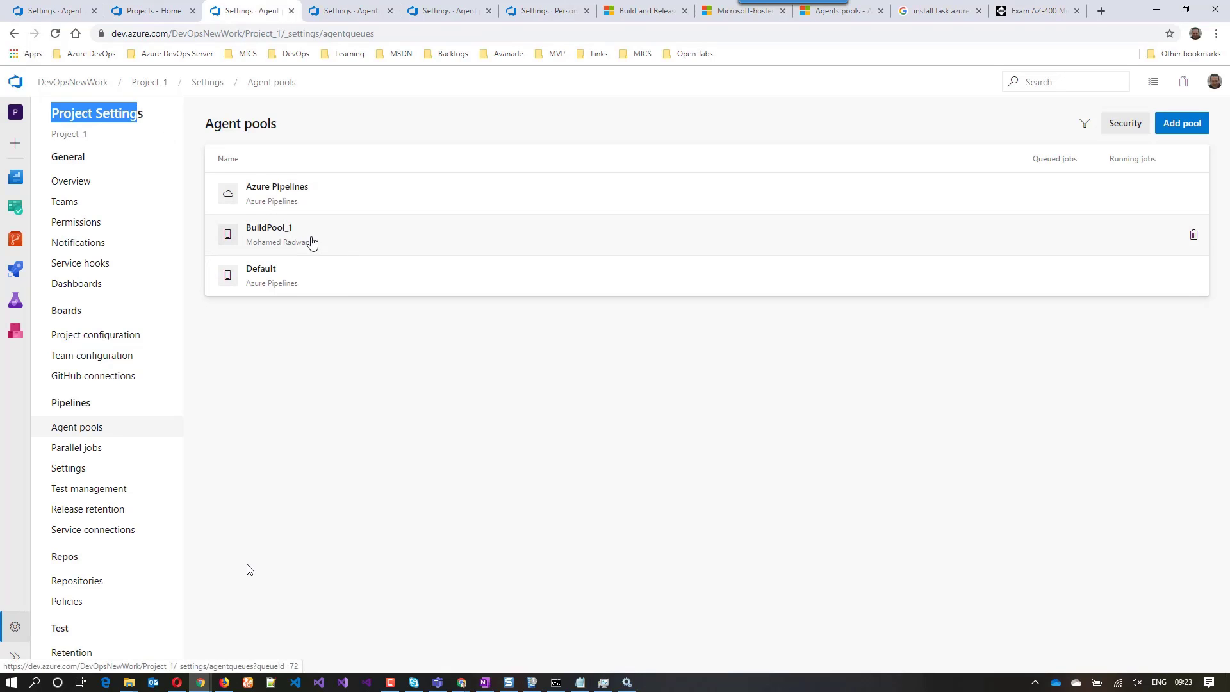
click(349, 11)
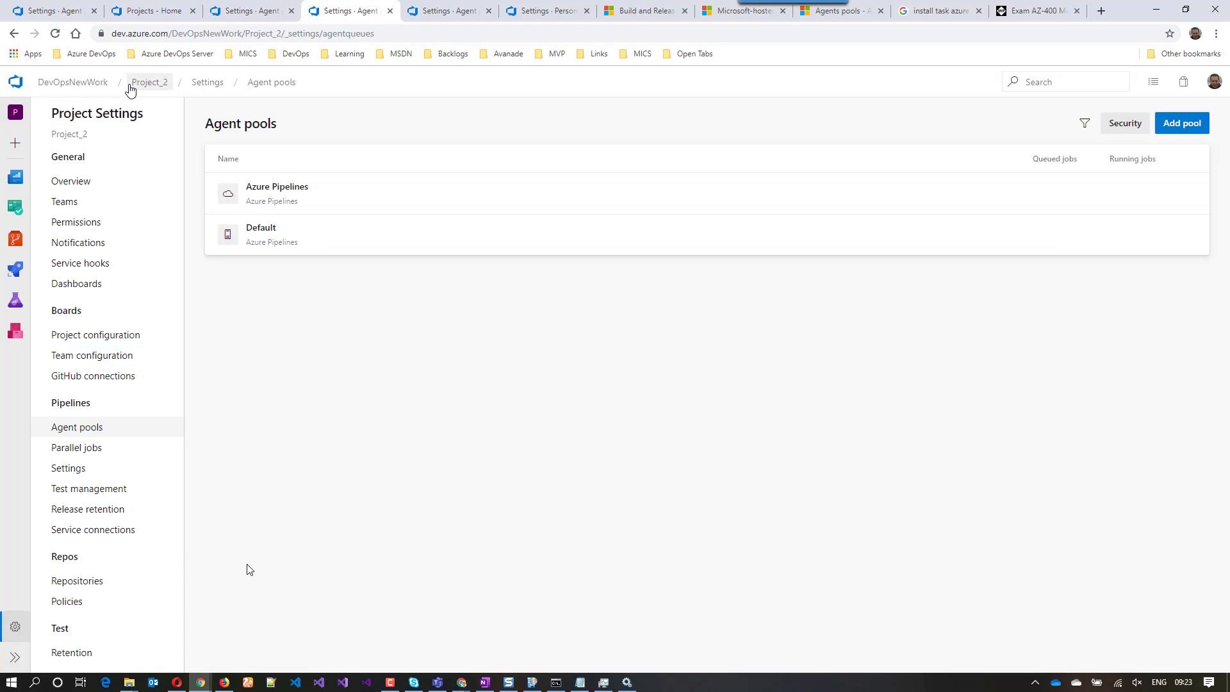
drag(127, 82, 171, 81)
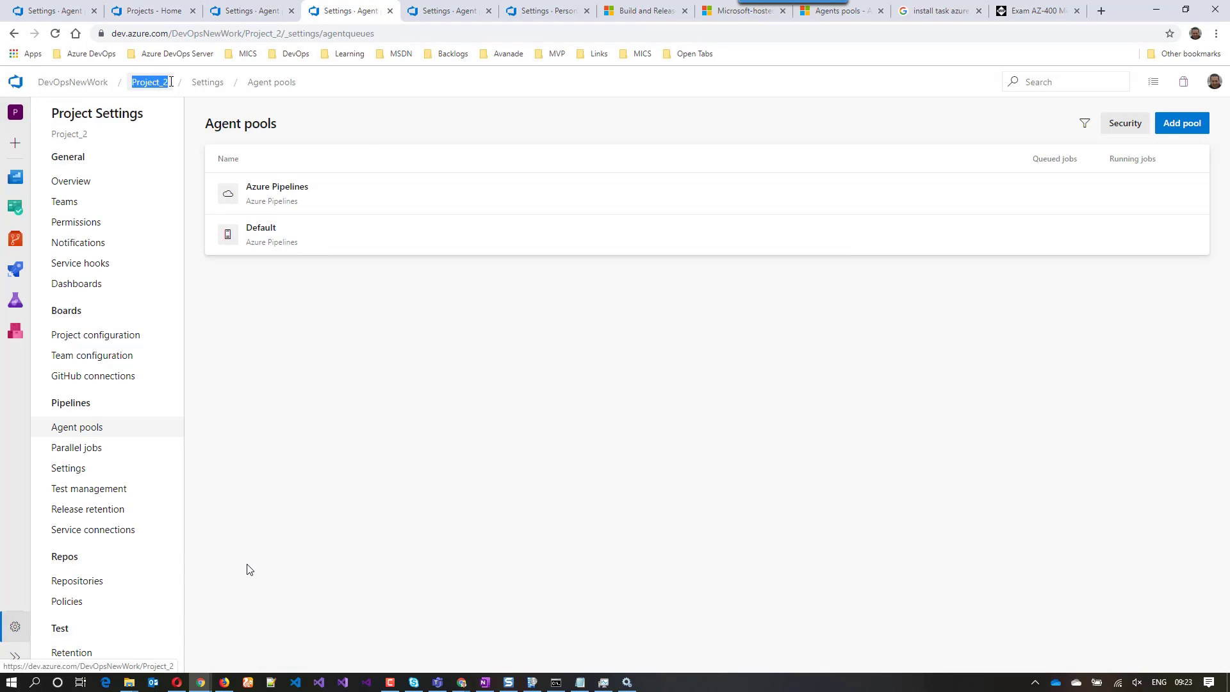
click(290, 283)
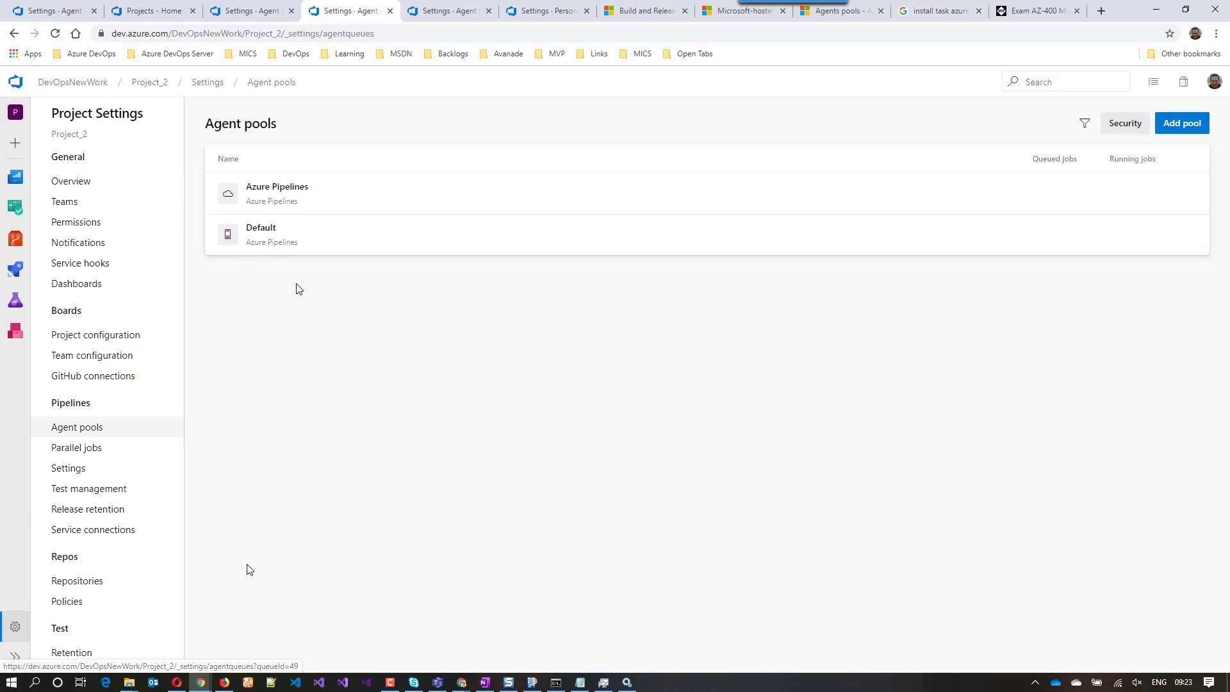
Step: Add the existing organization pool BuildPool_1 to Project_2 without granting access permission to all pipelines
click(1183, 126)
click(990, 151)
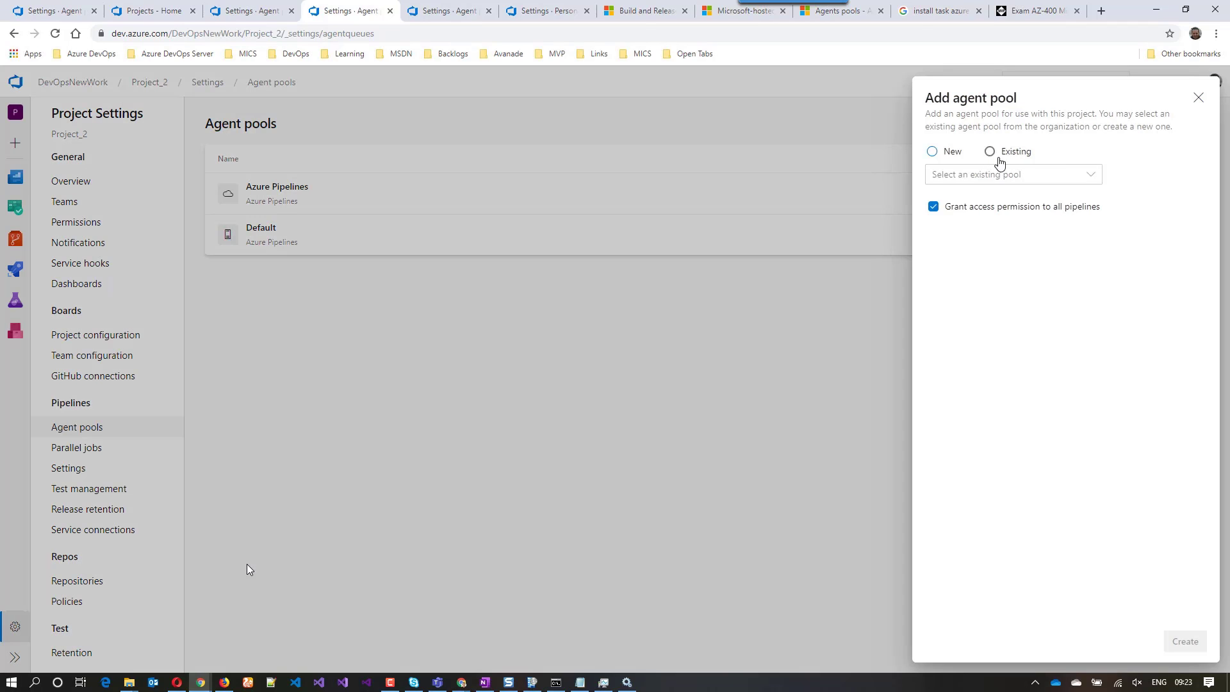
click(934, 206)
click(1086, 175)
click(1001, 199)
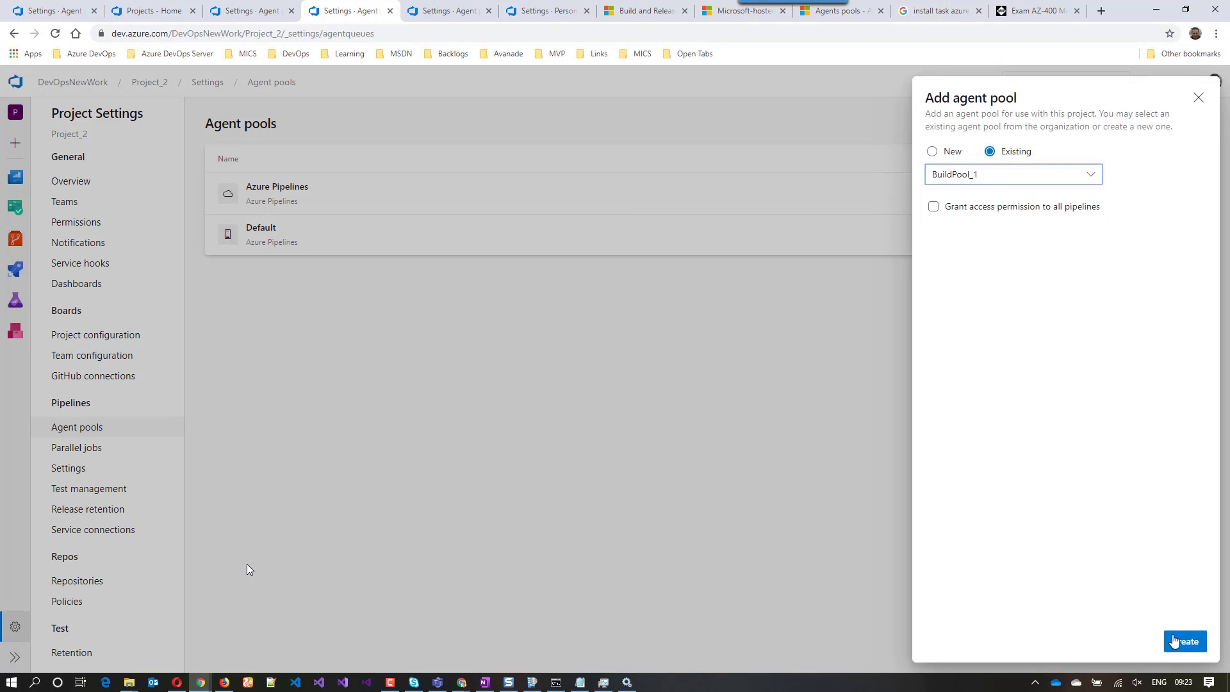
click(1164, 633)
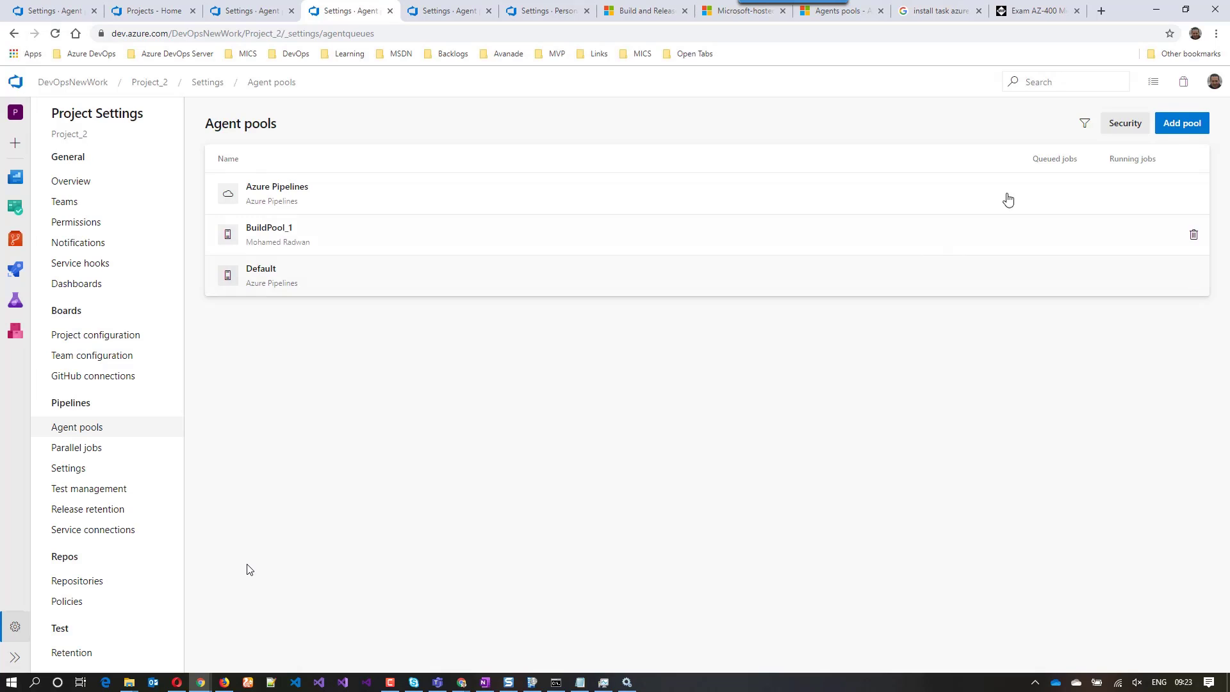
Step: Check whether another existing organization pool can be added to Project_2, and close the form without adding one
click(1166, 135)
mouse_move(992, 154)
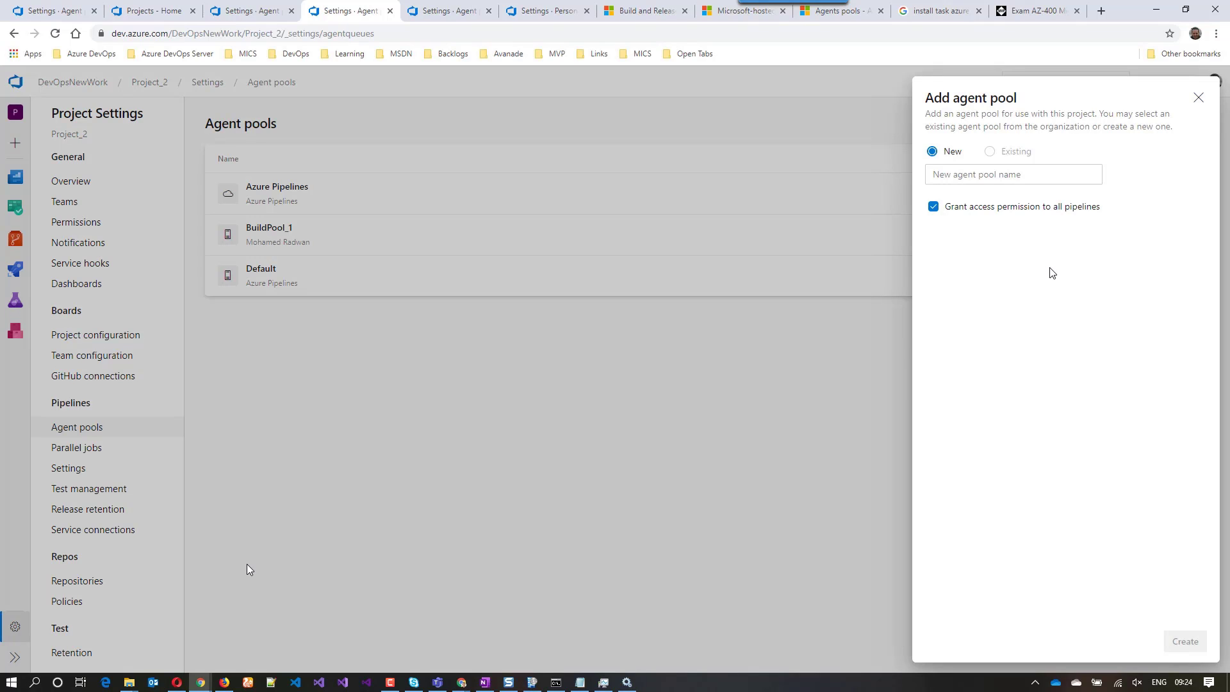
click(872, 379)
Step: Fill in a new agent pool named BuildPool_2 for Project_3, without access permission for all pipelines
click(445, 12)
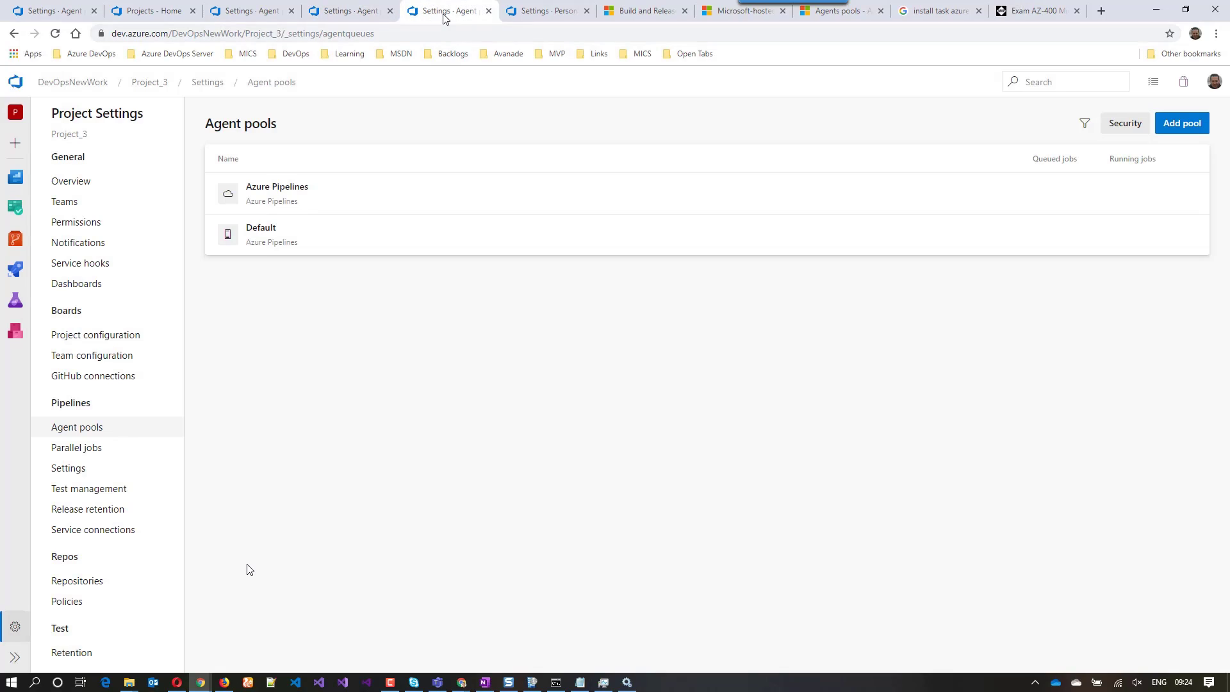
click(56, 33)
click(1179, 128)
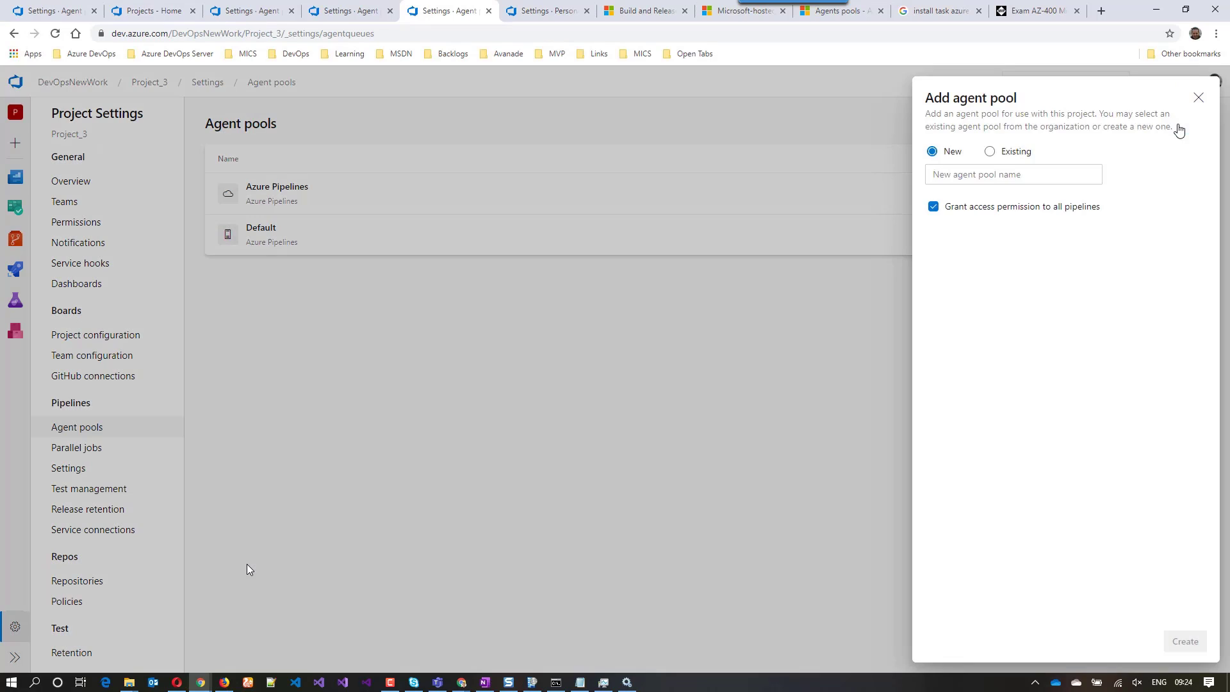
click(952, 177)
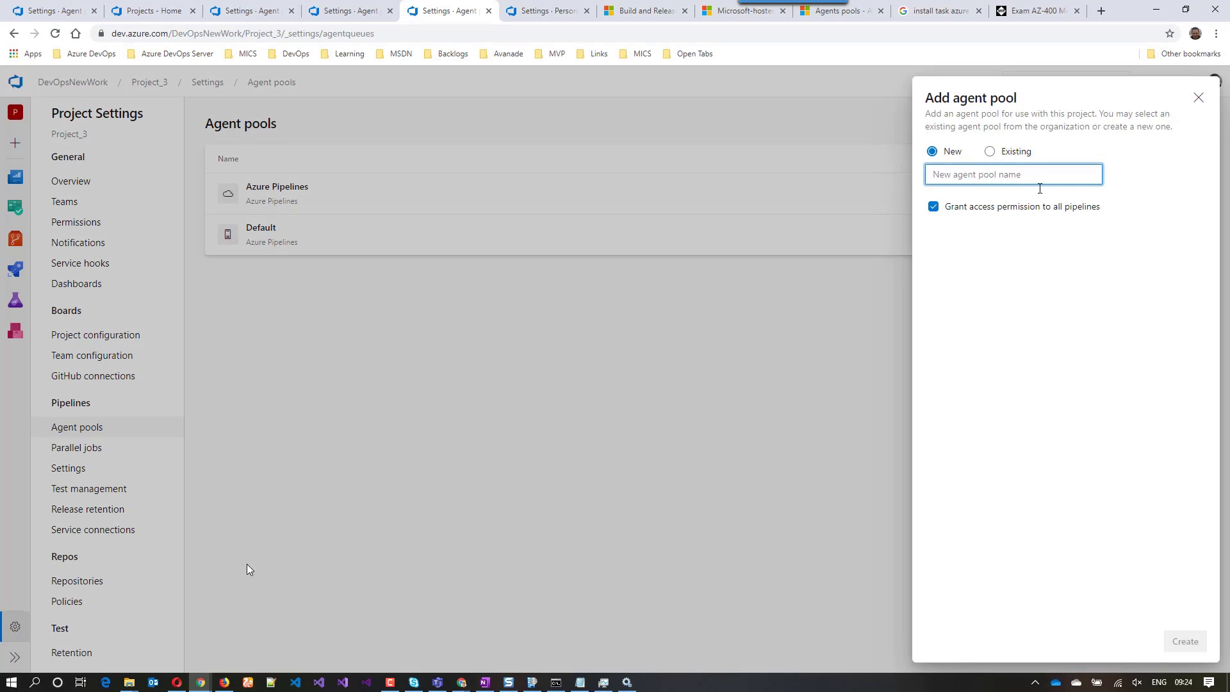
text(Buil)
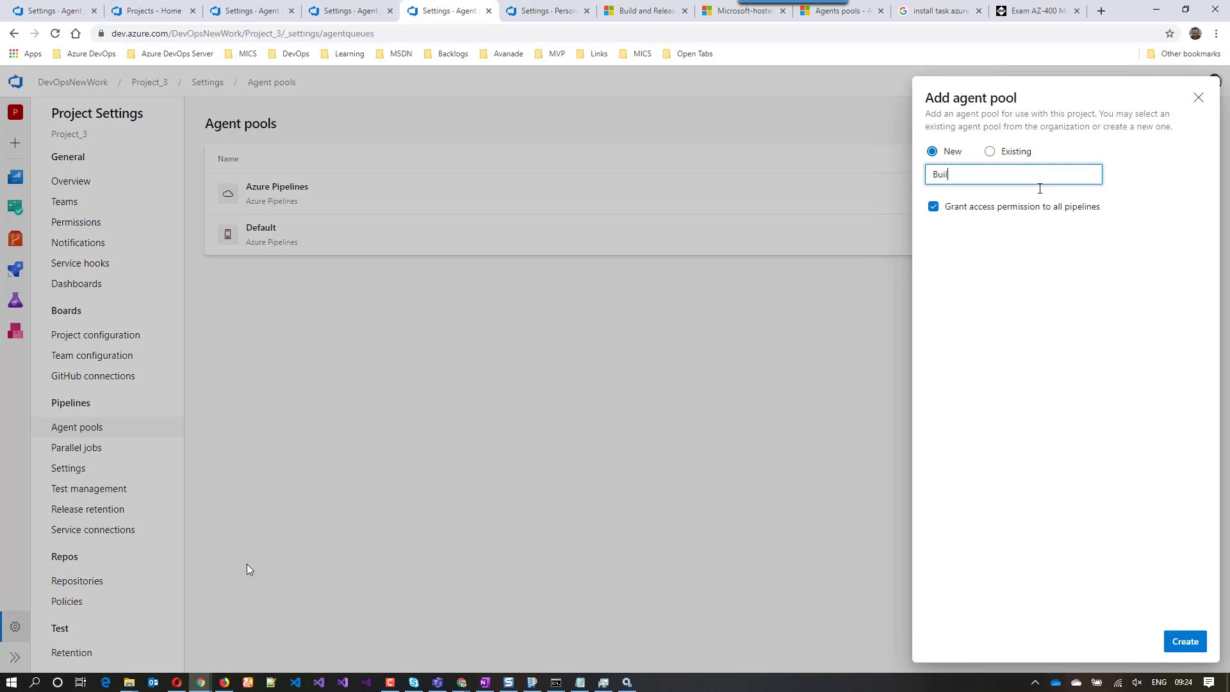
text(dPool_2)
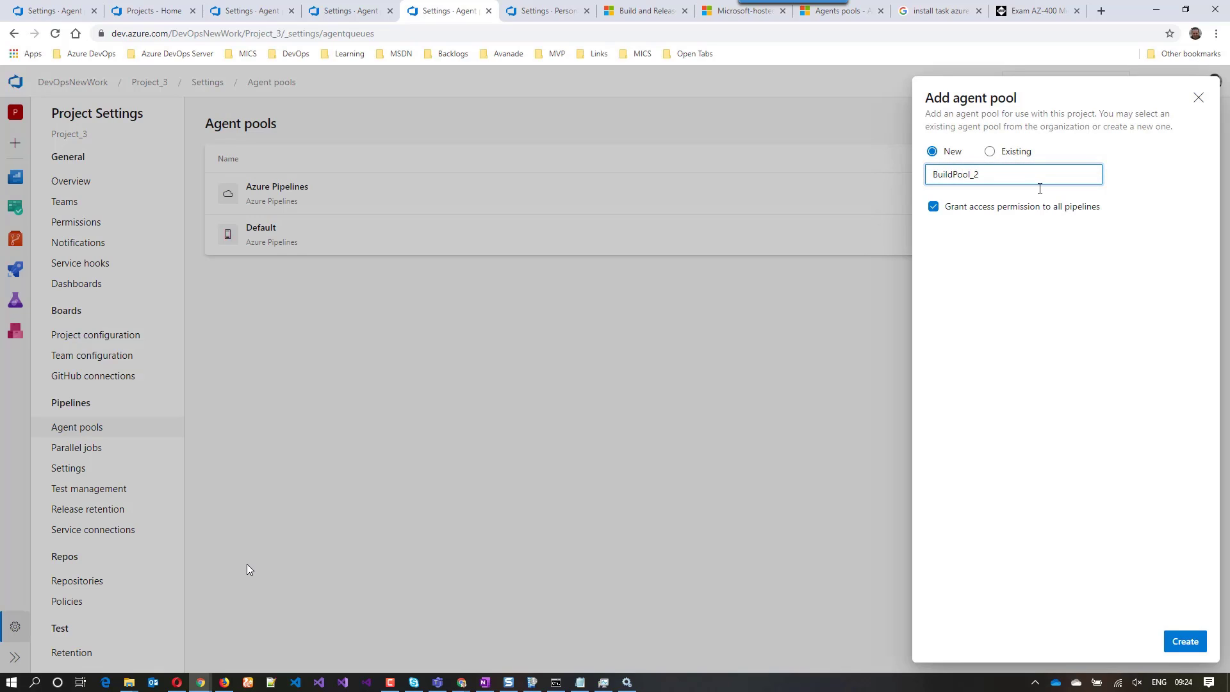
click(933, 206)
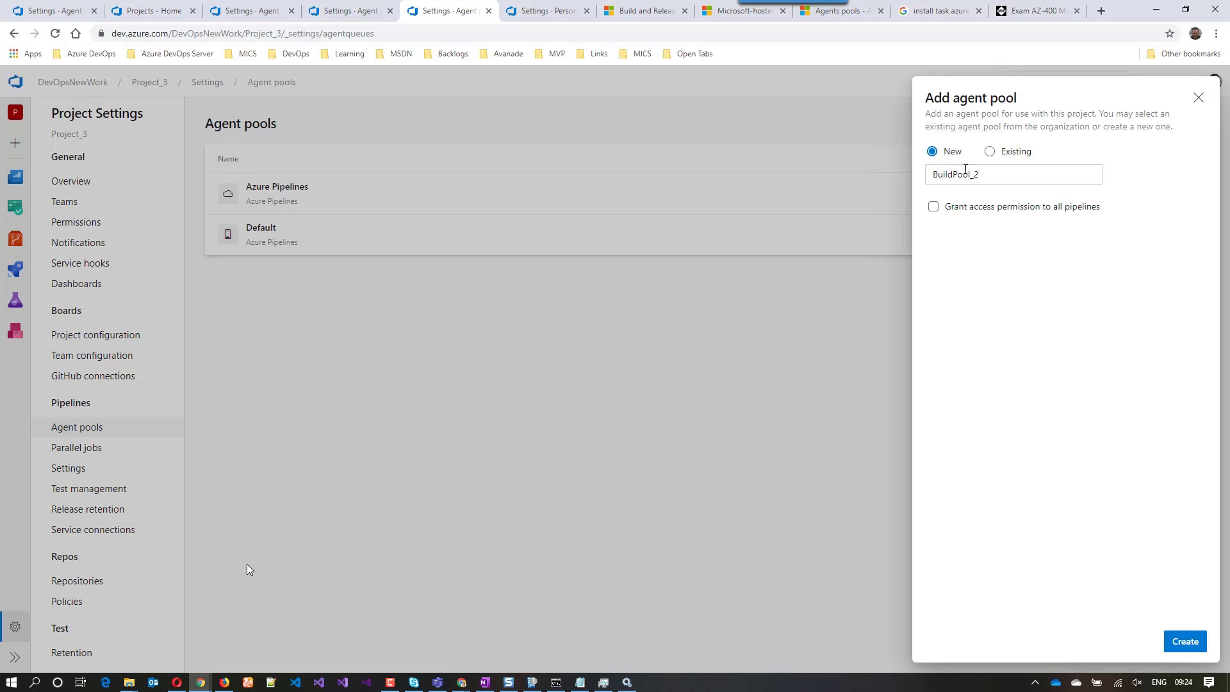
Step: Check the organization-level agent pools list, and return to Project_3 to create the BuildPool_2 pool
click(60, 10)
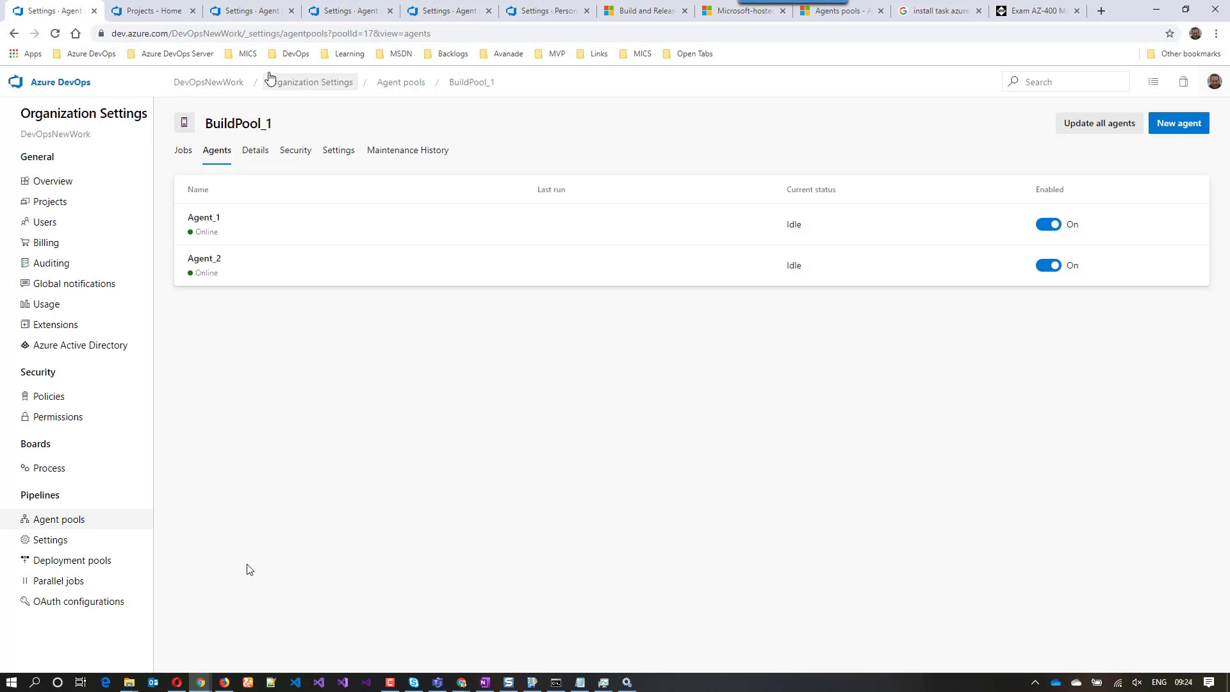
click(400, 83)
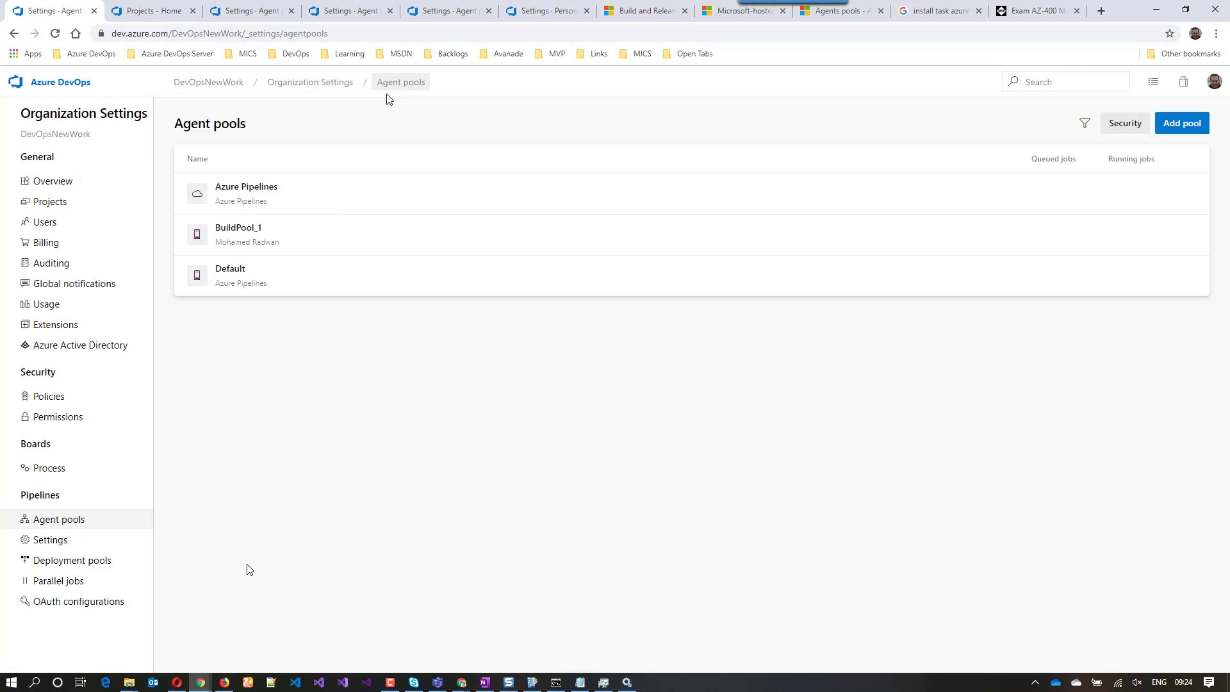
click(456, 11)
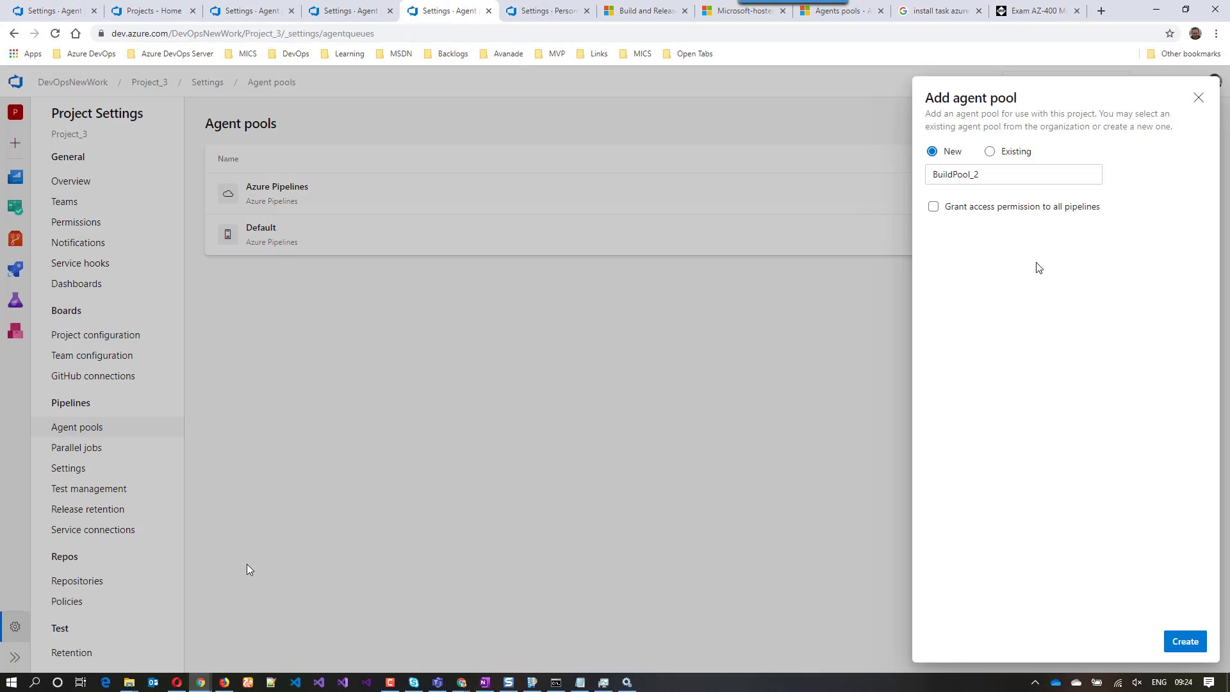
click(1185, 641)
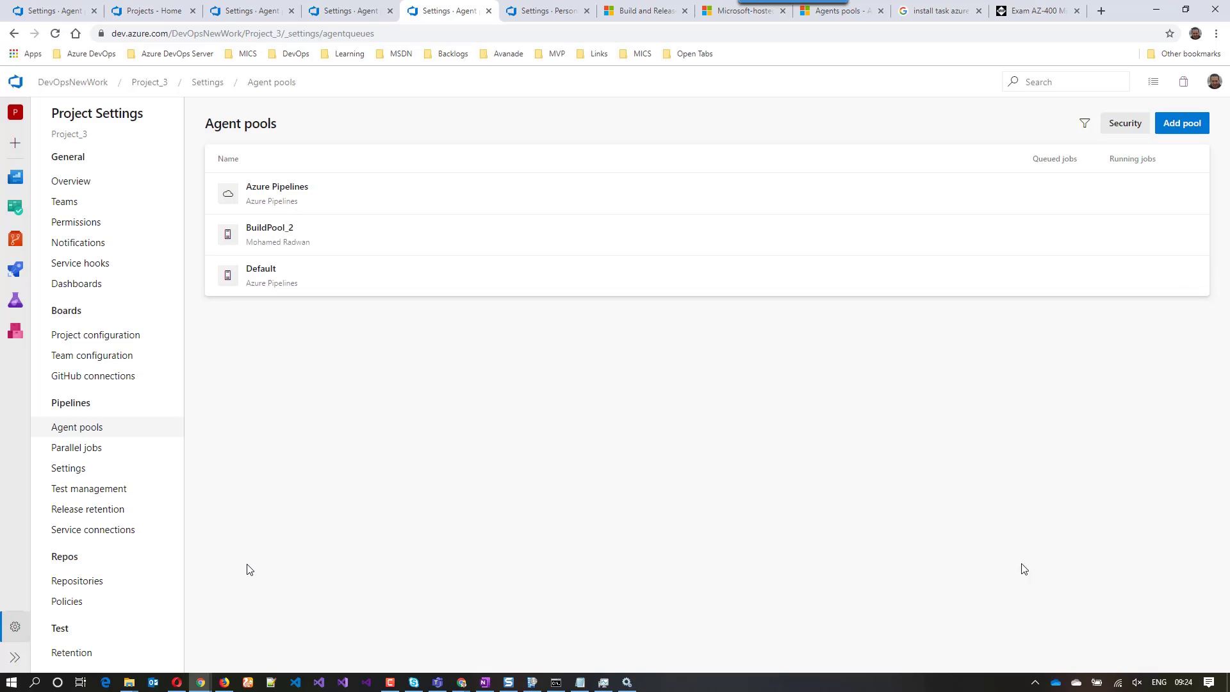
Step: Refresh the organization's agent pools, and examine BuildPool_2's agents and the instructions for getting a new agent
click(61, 12)
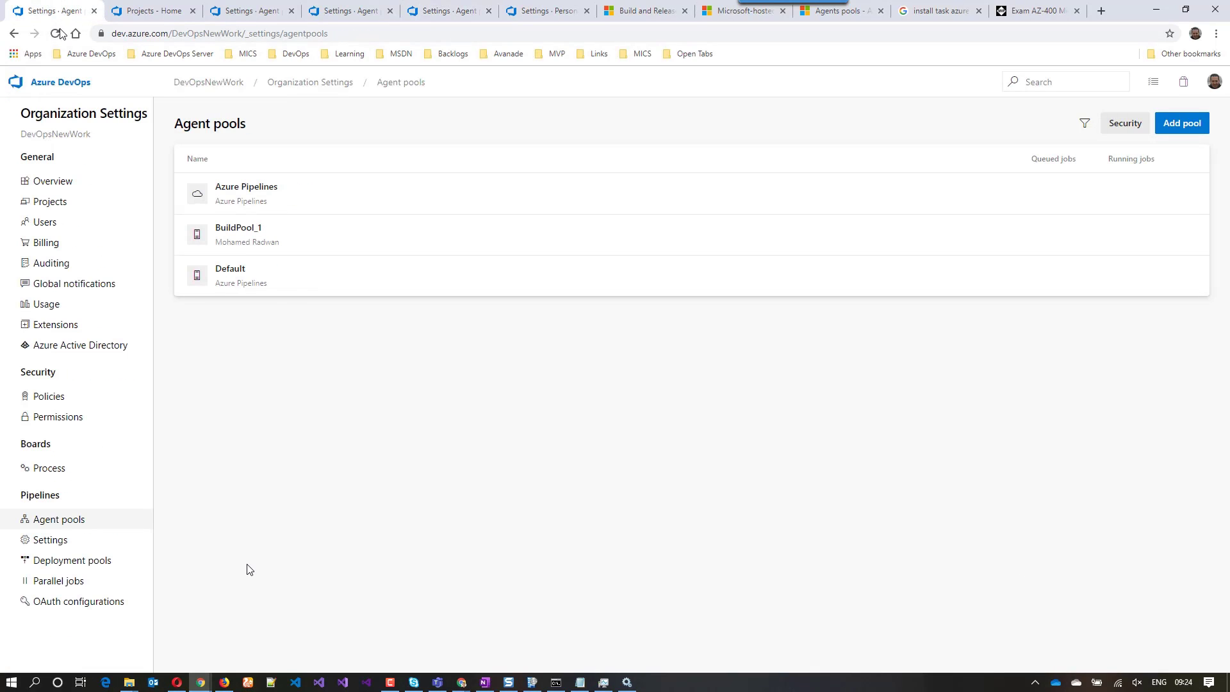
click(56, 34)
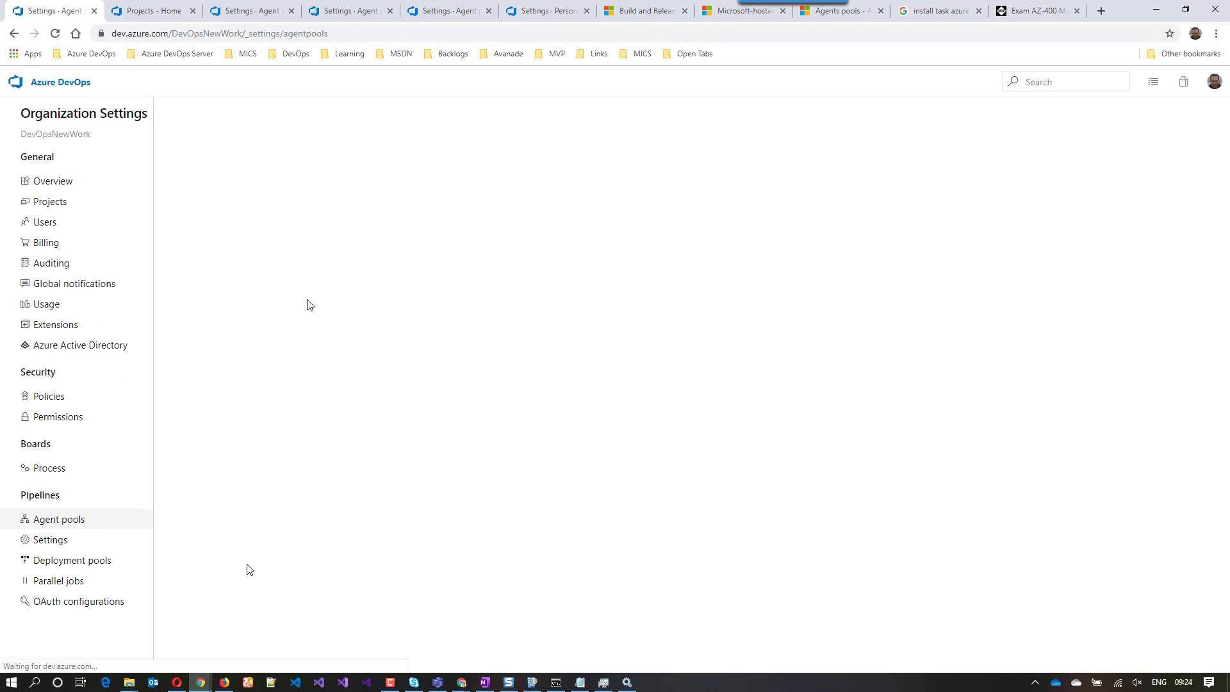
click(290, 282)
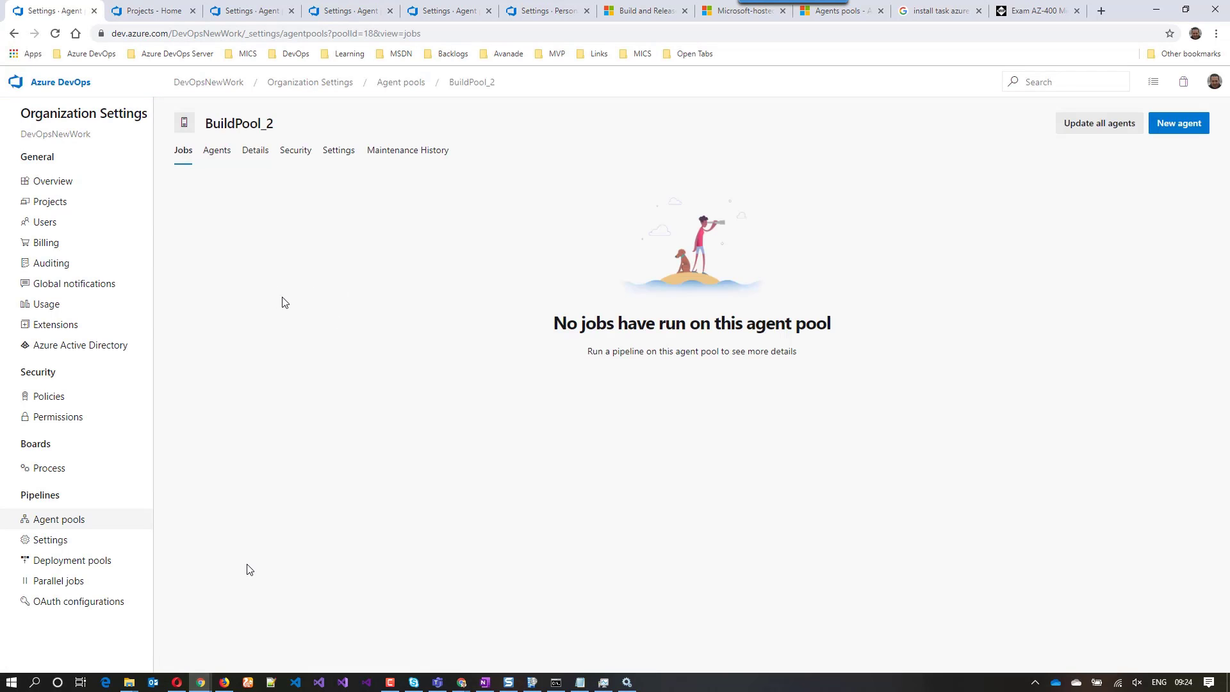
click(217, 155)
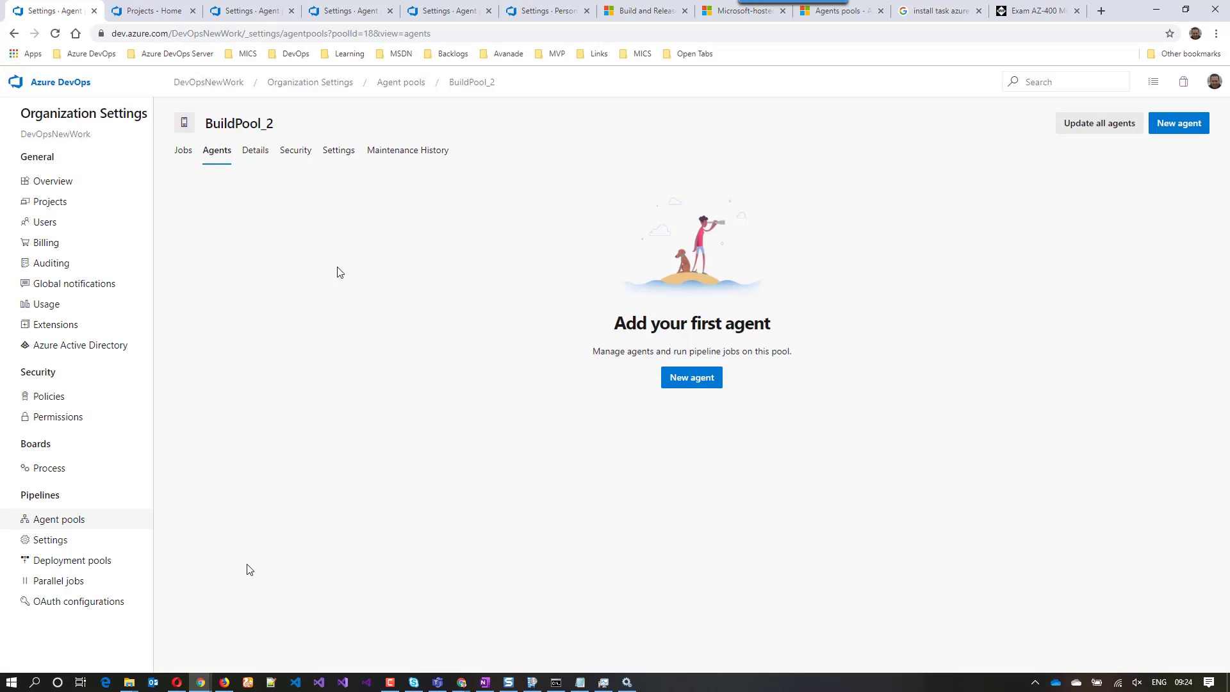
click(692, 378)
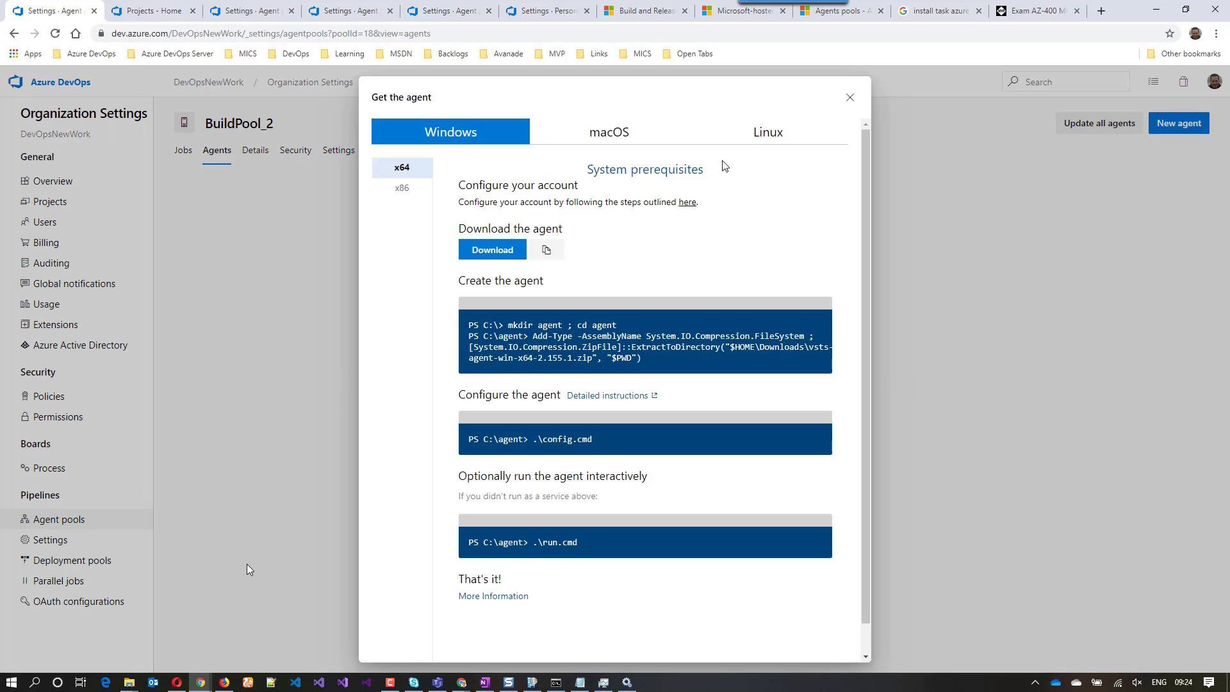
click(849, 100)
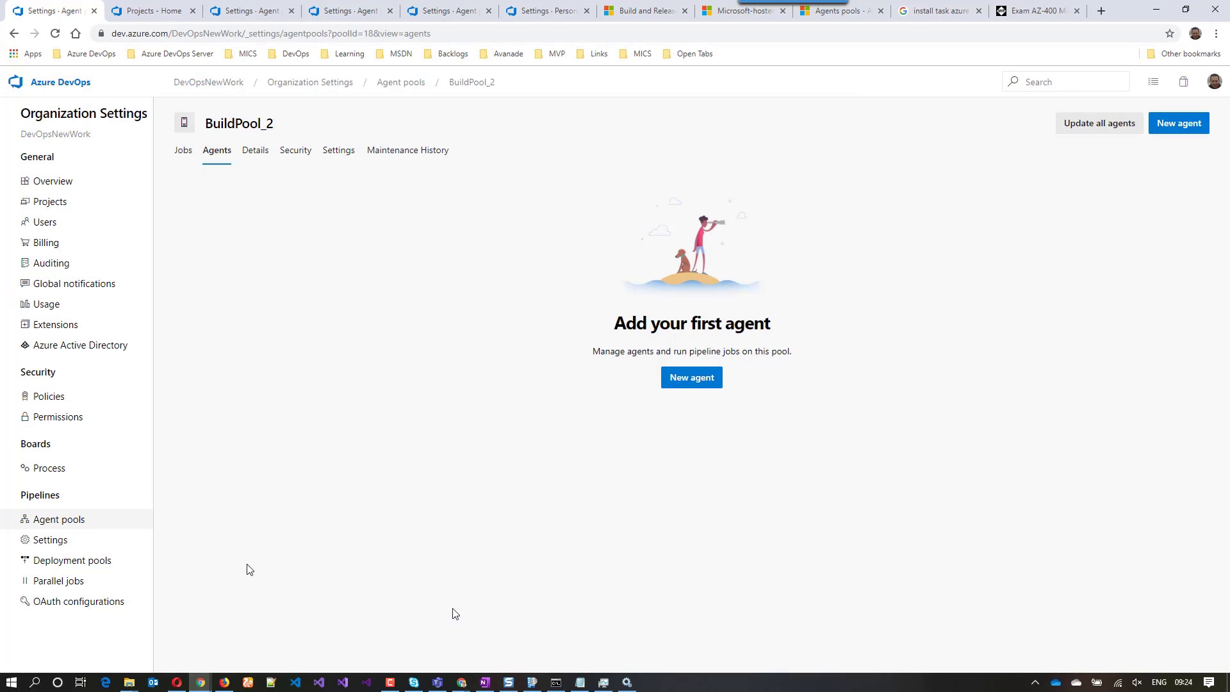
Step: Switch to the Command Prompt, change to C:\Build\Agent_3 and run config.cmd
click(557, 683)
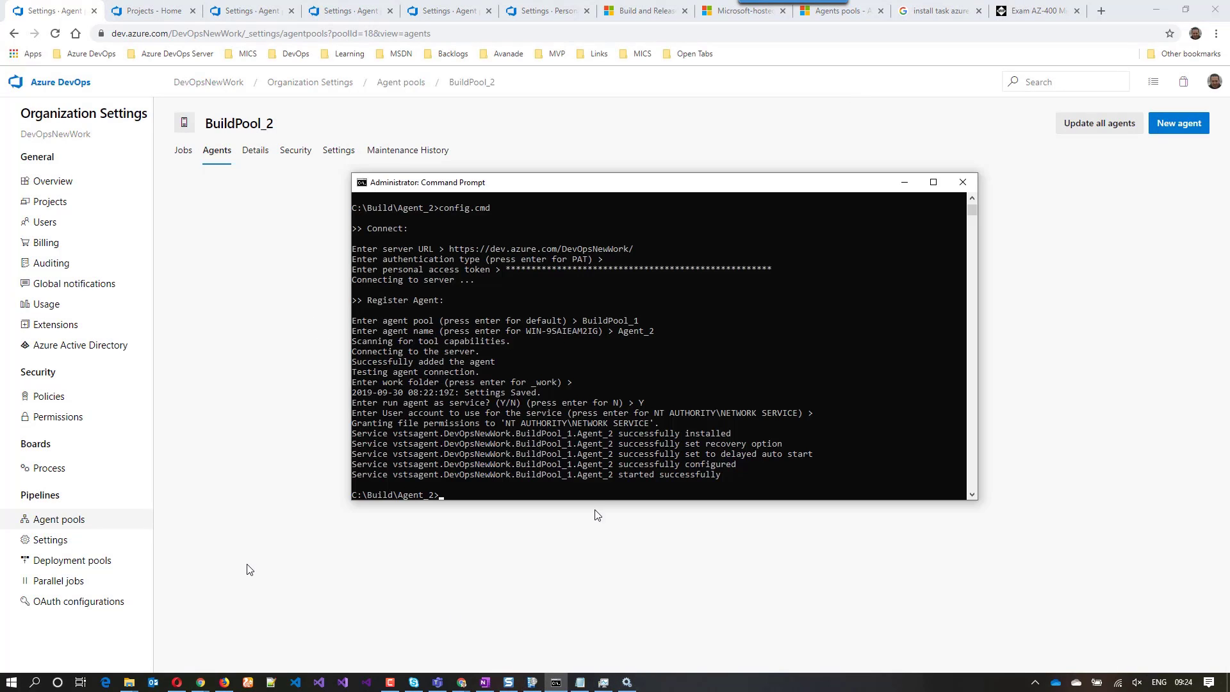
text(cd..)
key(Return)
text(cd a)
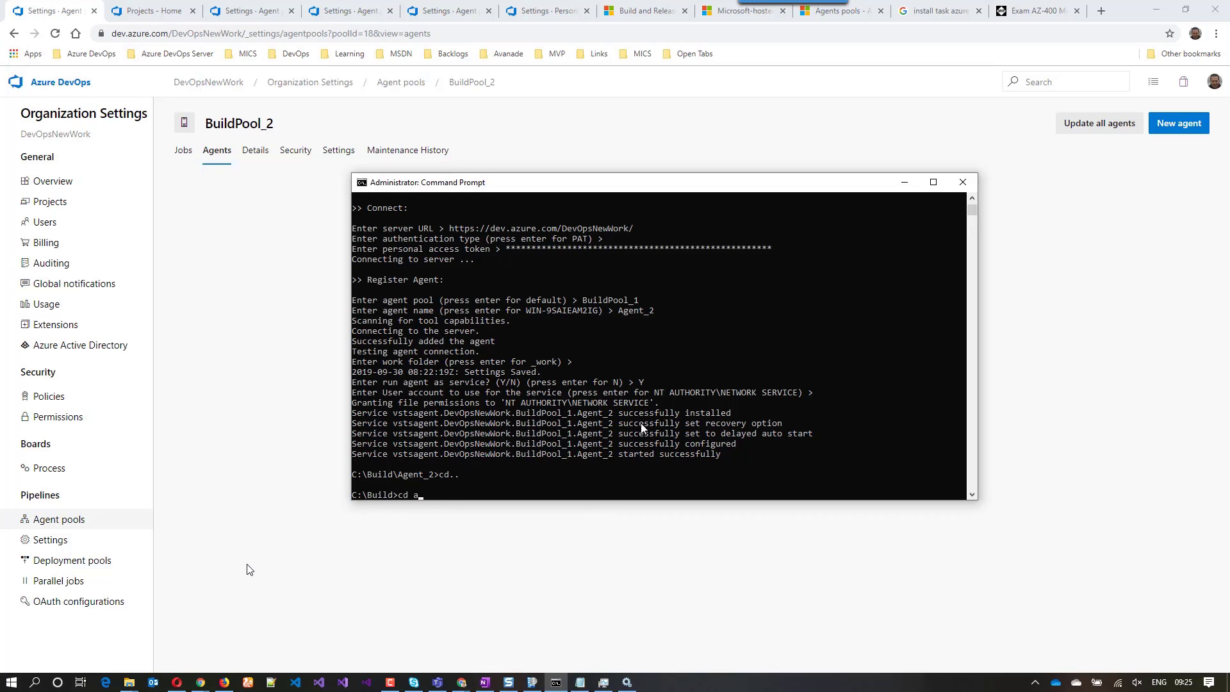
key(Tab)
key(Return)
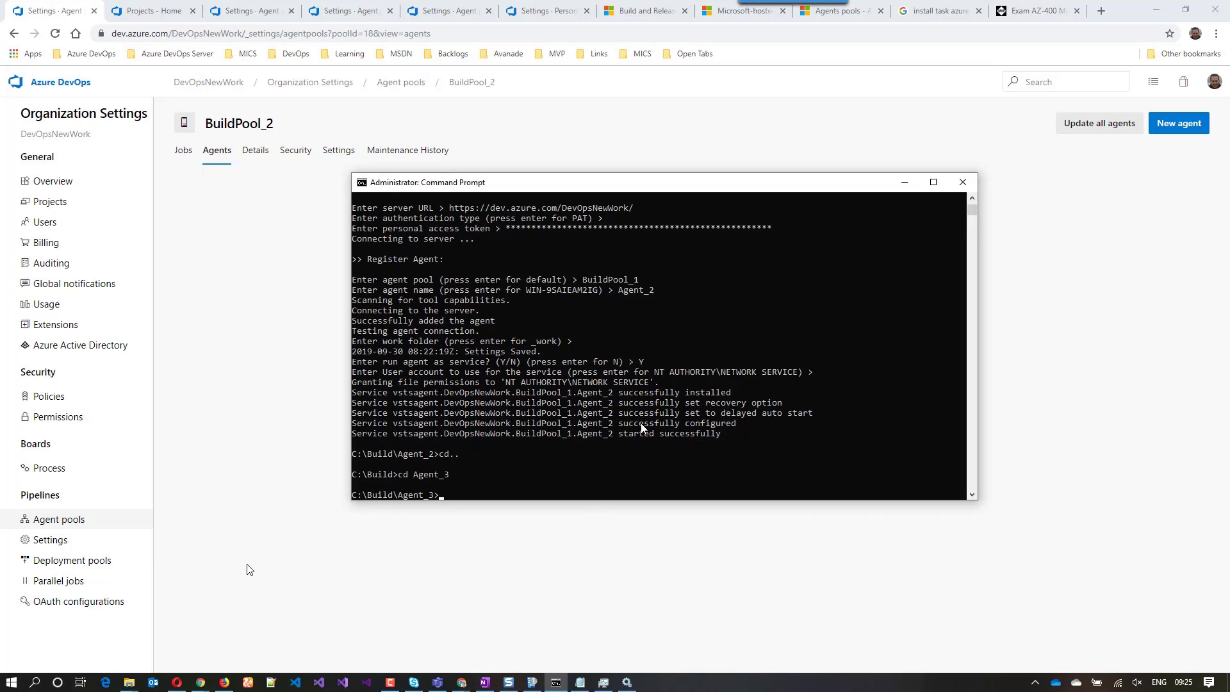
text(con)
key(Tab)
key(Return)
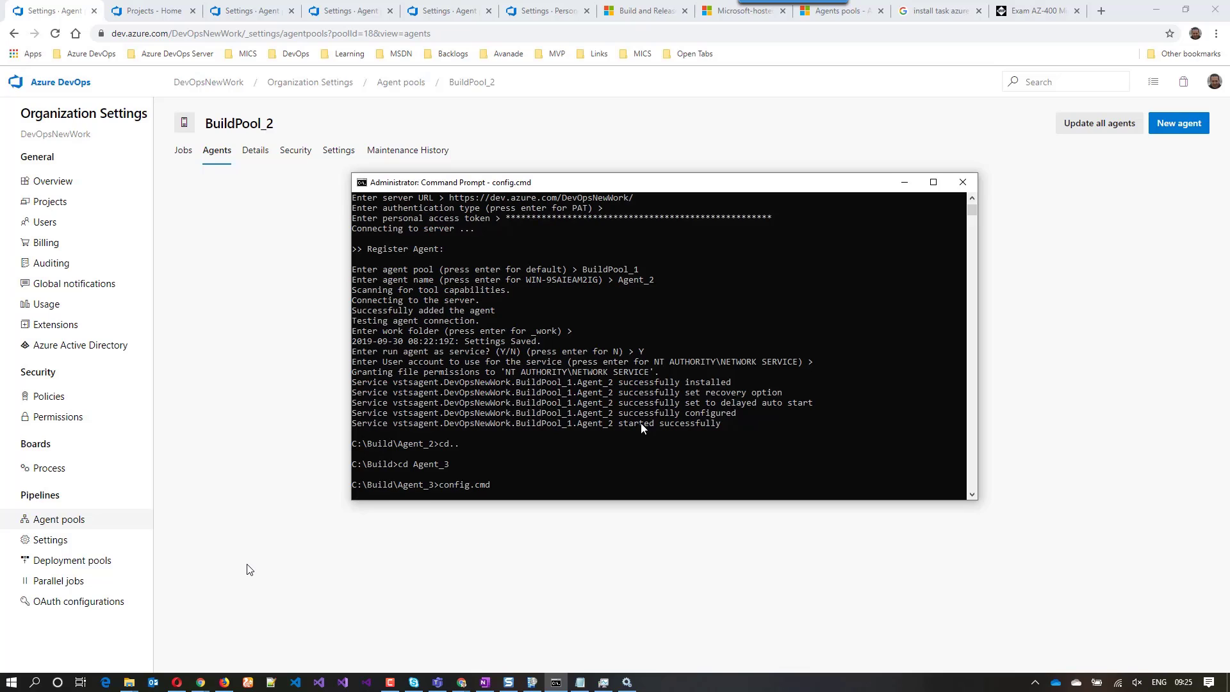
text(https://dev.azure.com/DevOpsNewWork/)
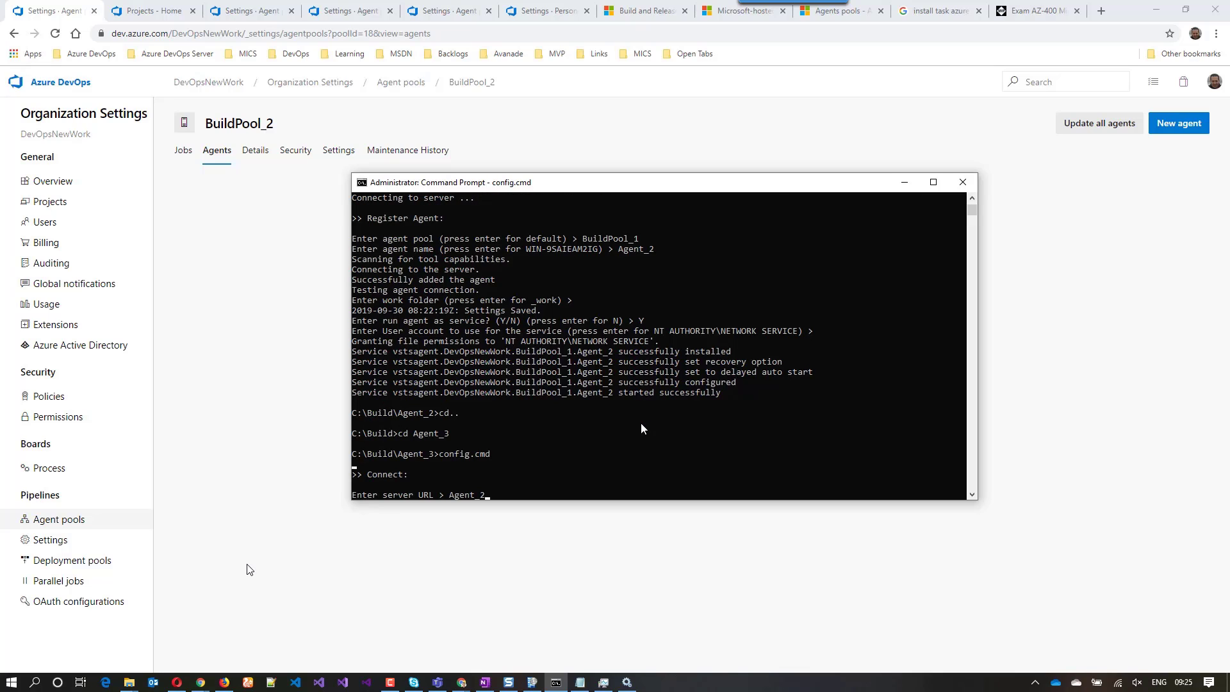
key(Return)
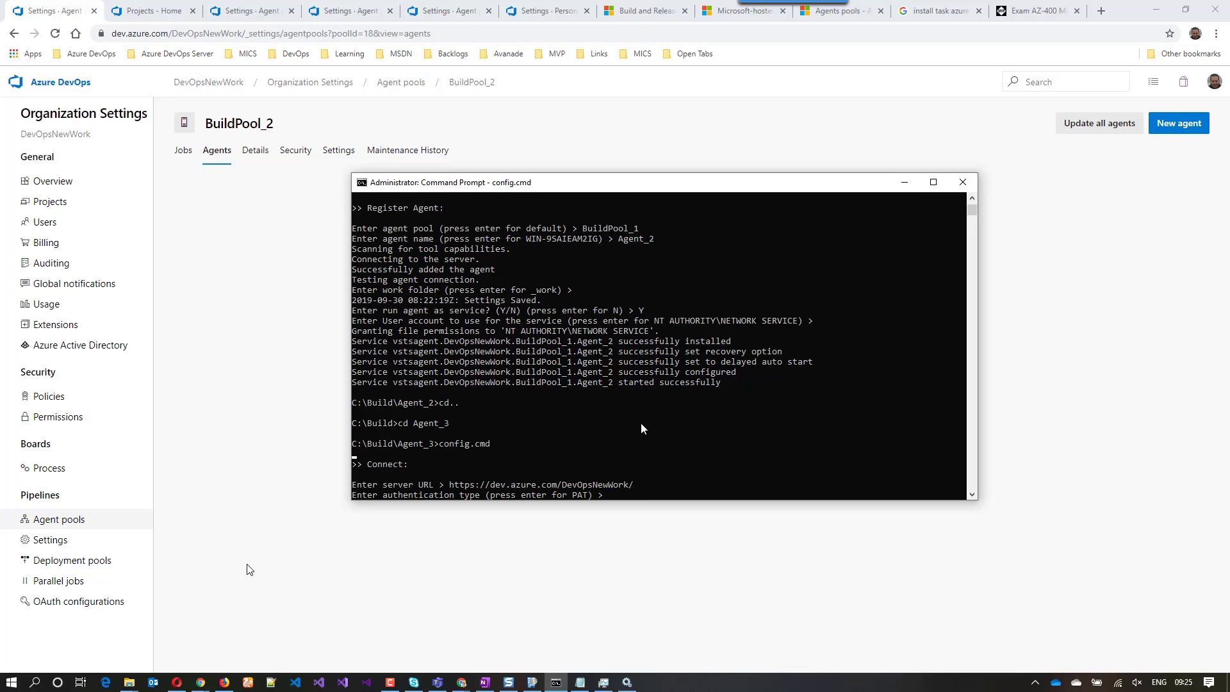
key(Return)
click(580, 683)
right_click(434, 152)
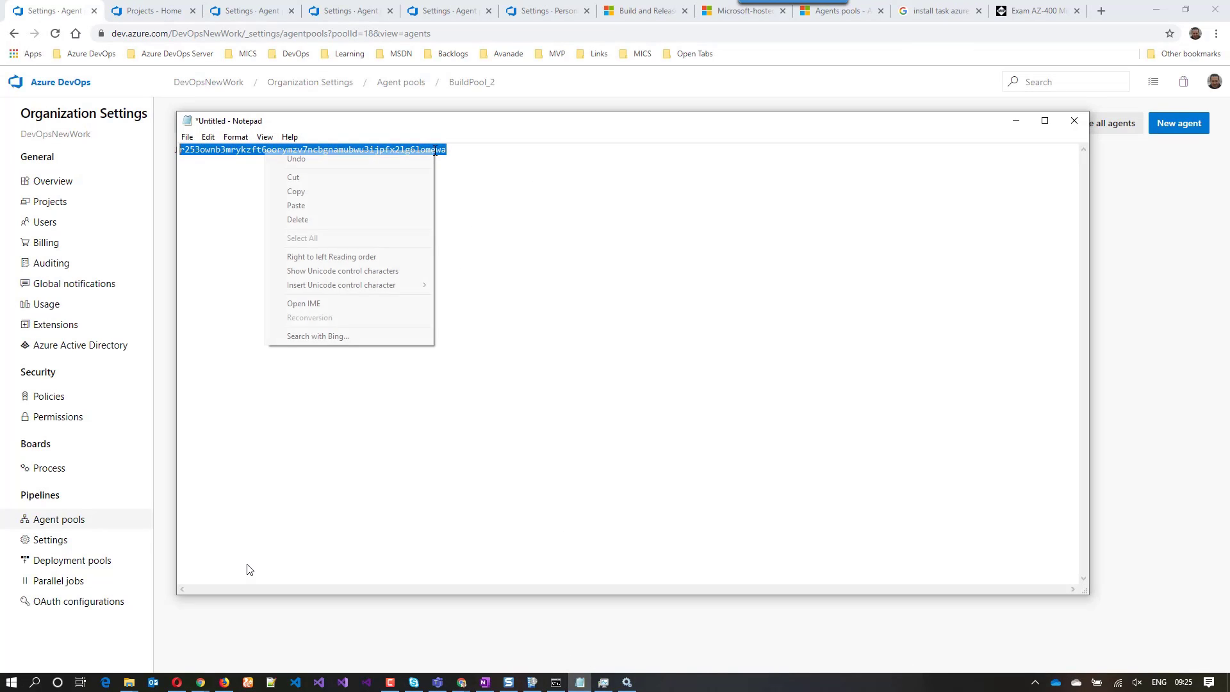
click(344, 195)
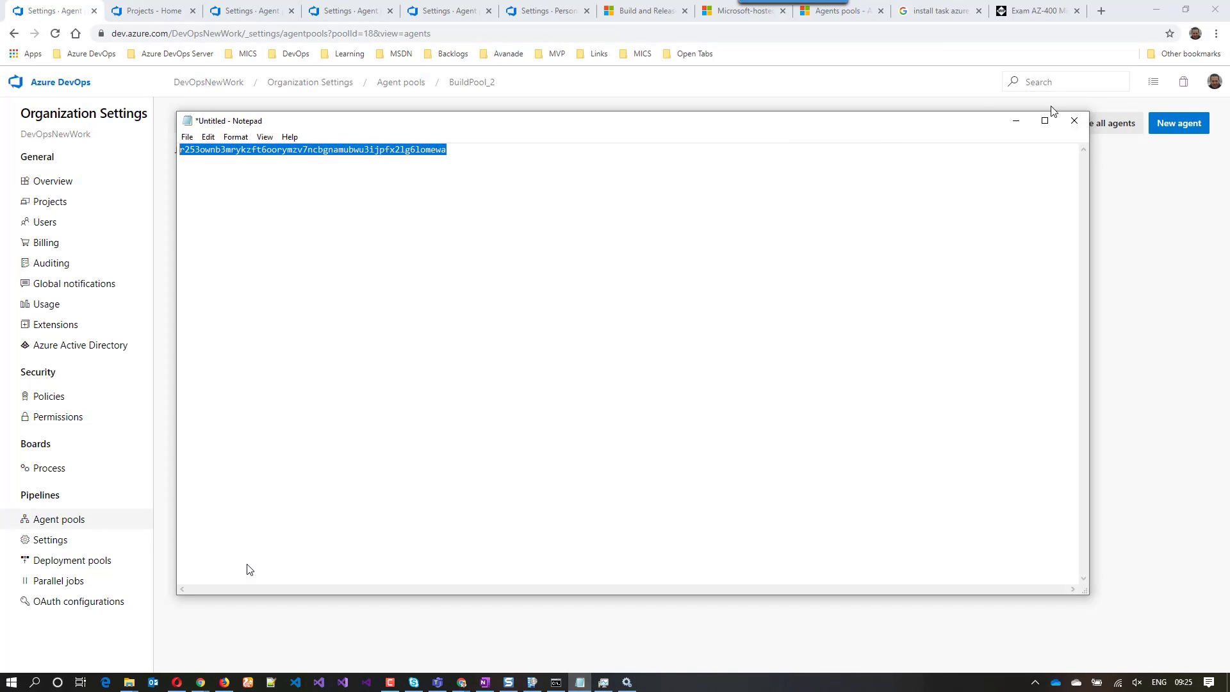
click(1015, 120)
right_click(762, 474)
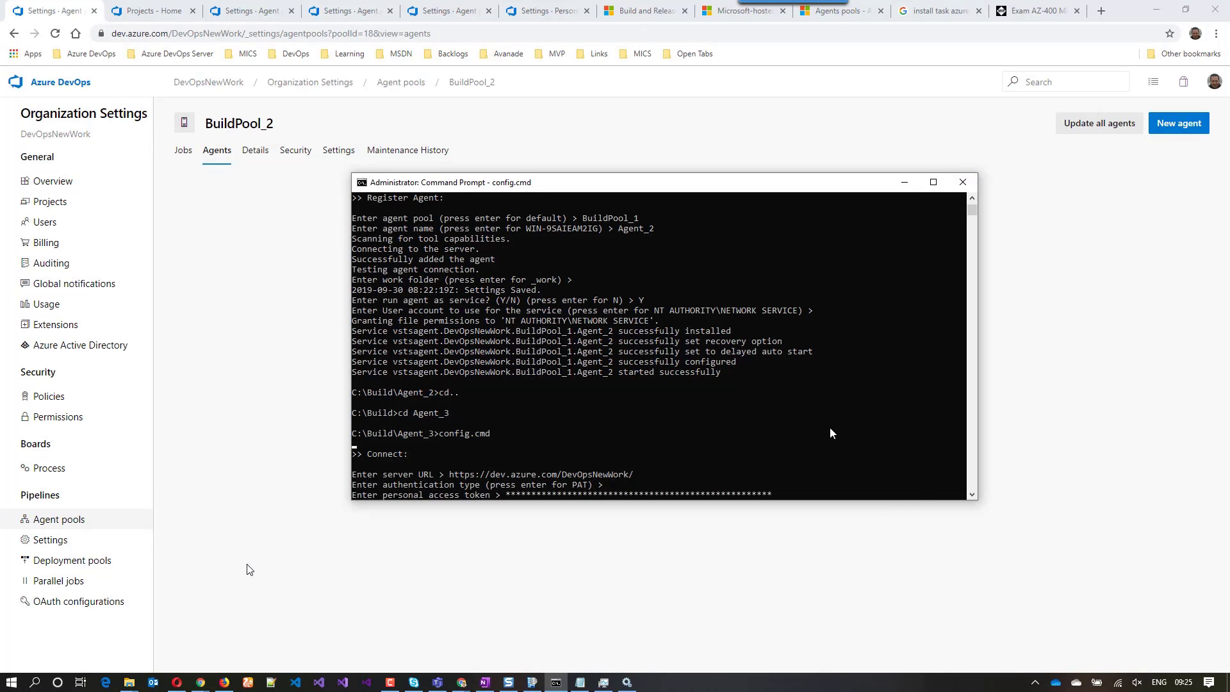
key(Return)
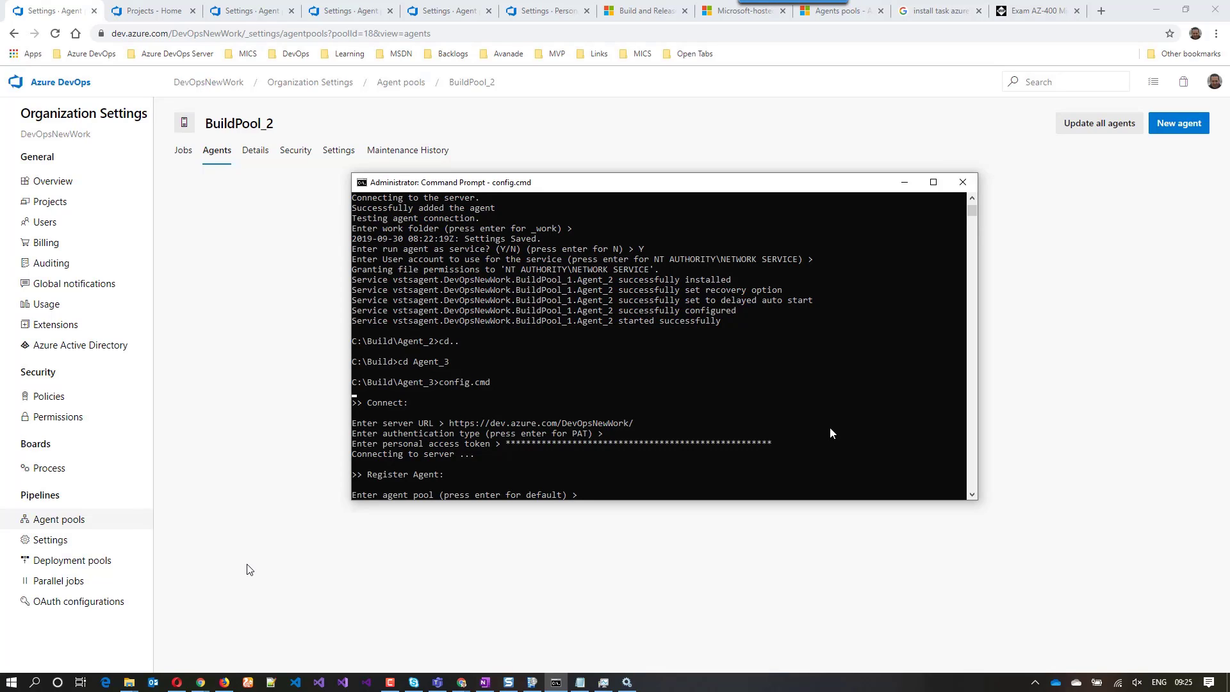
Step: Register the agent in the BuildPool_2 pool under the name Agent_3
text(BuildPool_2)
key(Return)
text(Agen)
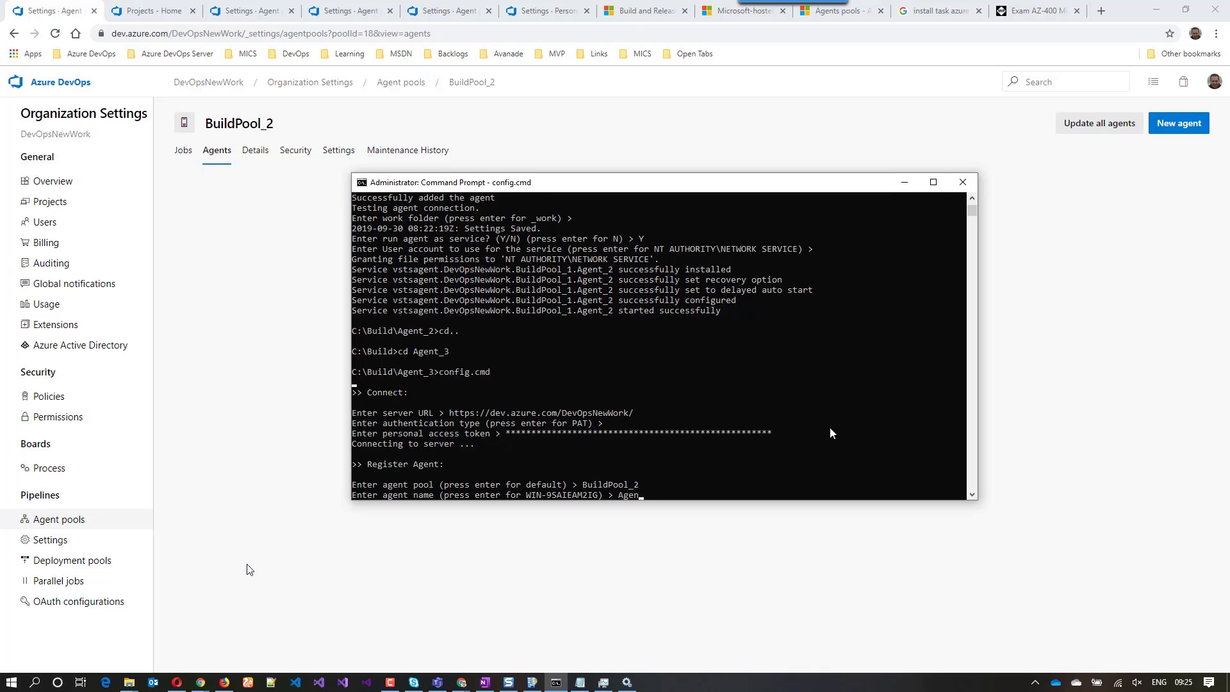
text(t_3)
key(Return)
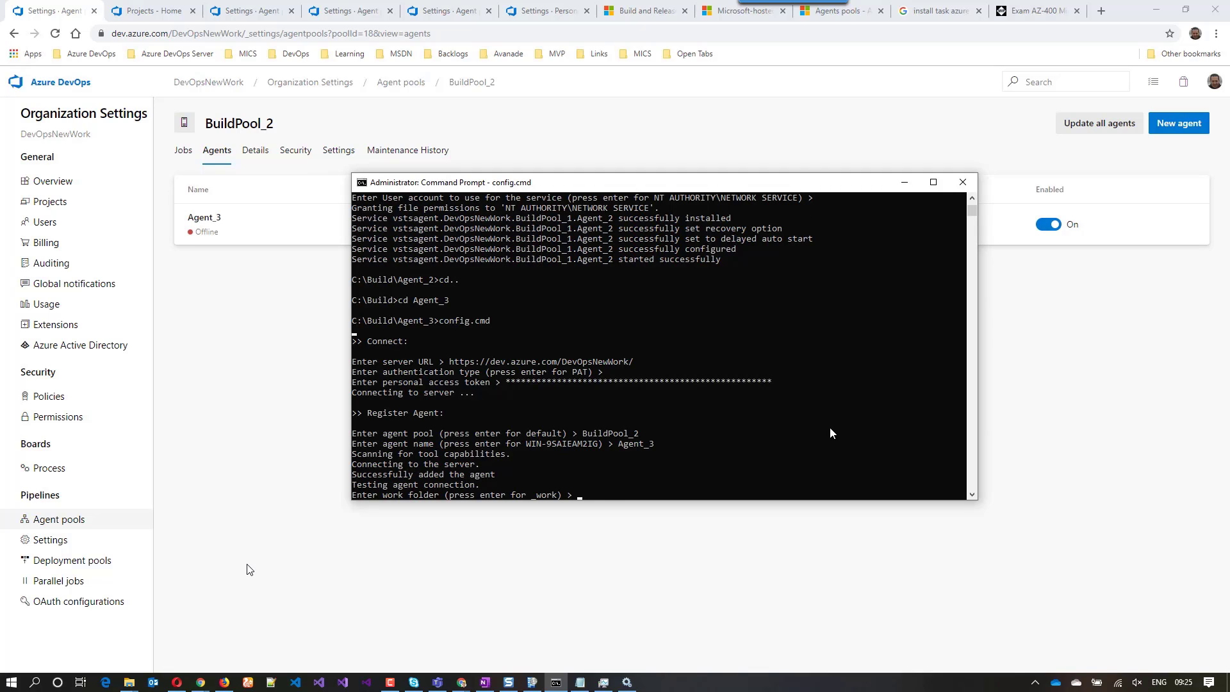
Step: Finish Agent_3's configuration with the default _work folder, declining both running as a service and autologon on startup
key(Return)
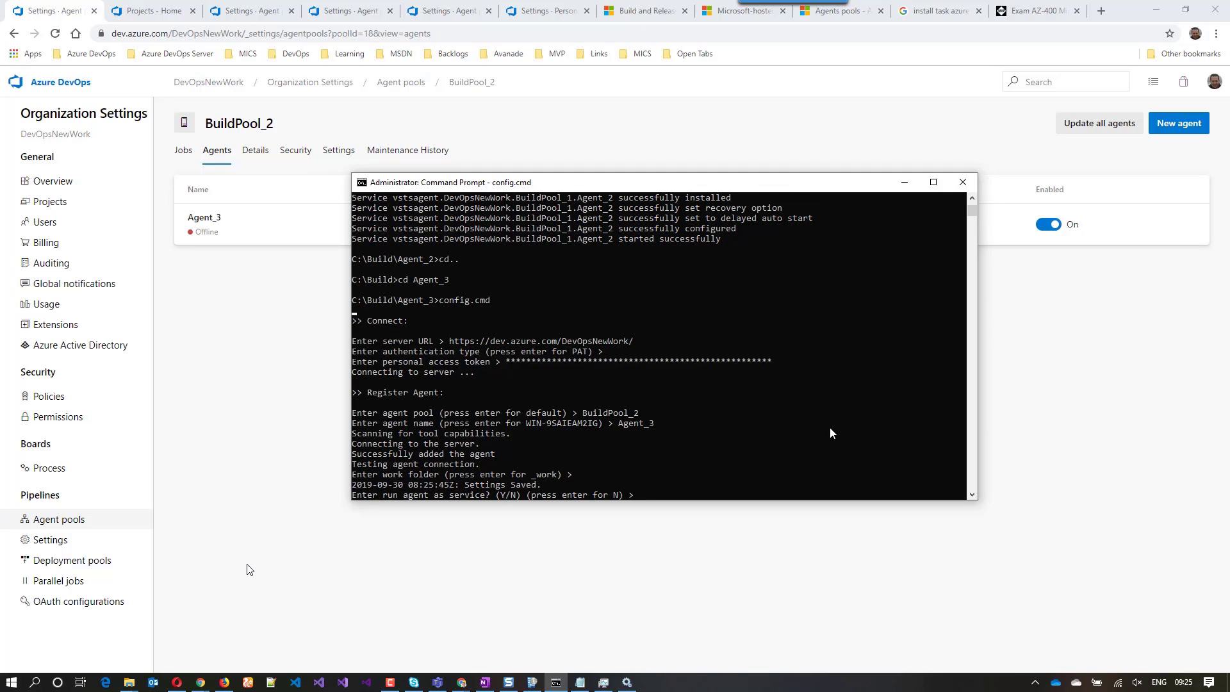
key(Return)
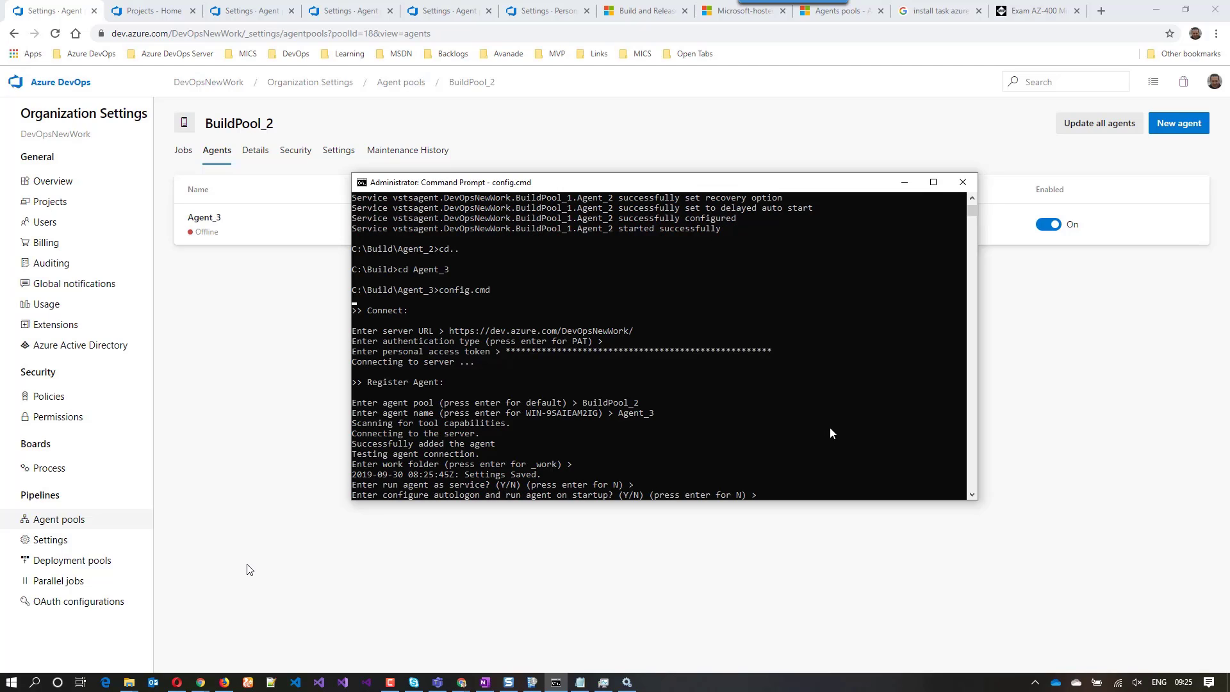
key(Return)
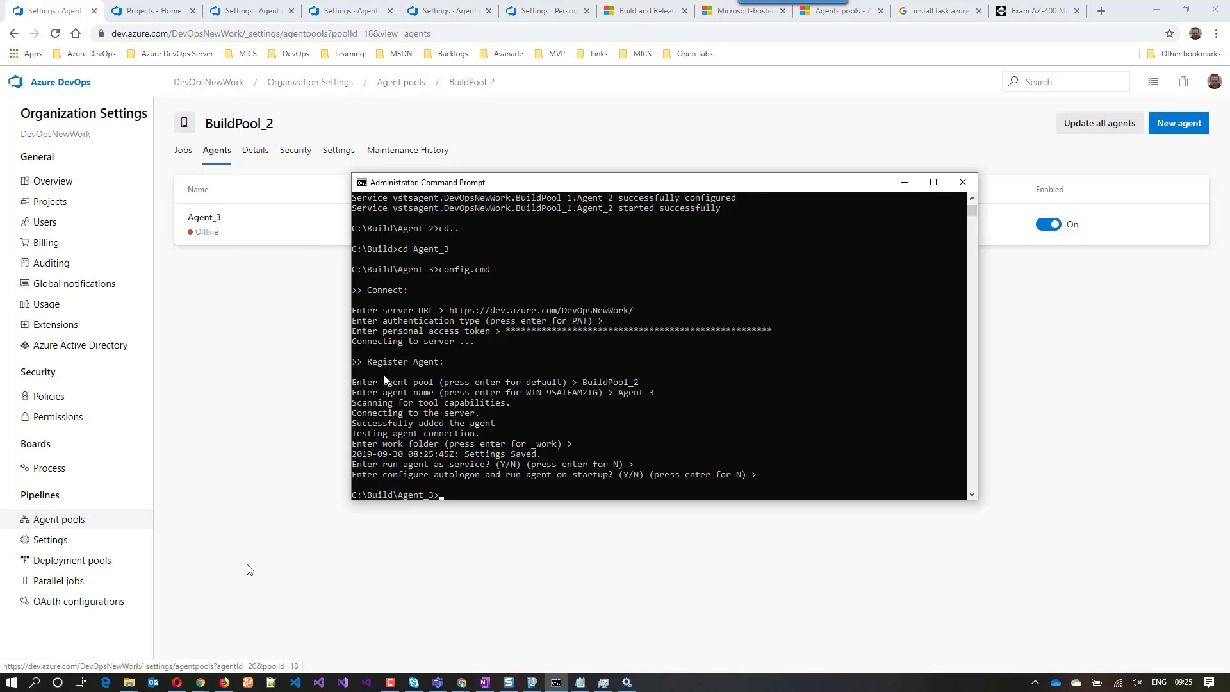
Step: Refresh the Windows Services list to check which Azure Pipelines agents run as services, and return to the Command Prompt
click(627, 681)
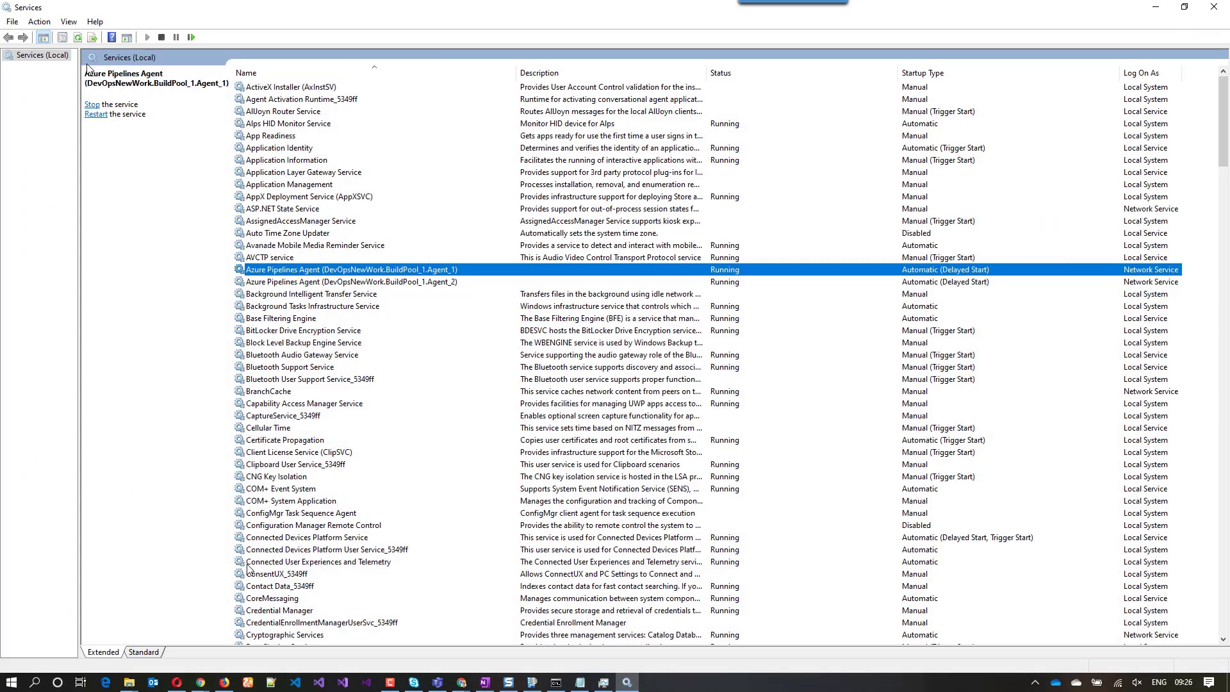
click(77, 37)
click(1154, 8)
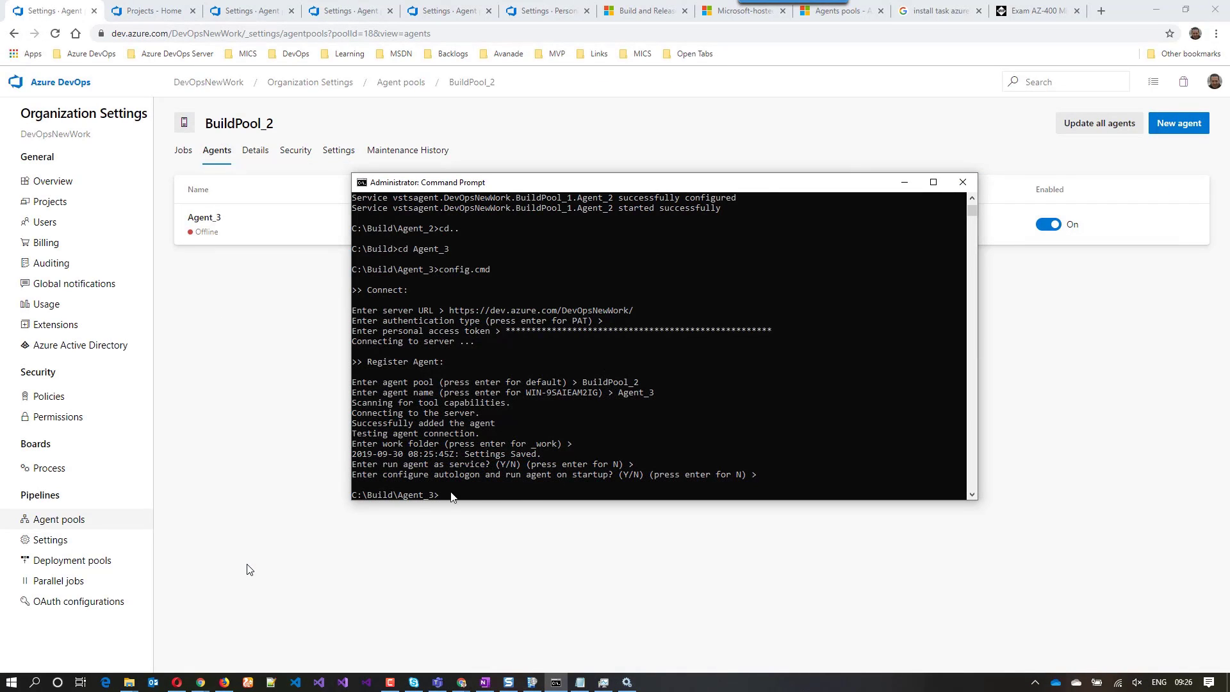
Step: Run Agent_3 interactively with run.cmd, interrupt it, and answer n to terminating the batch job
text(run.cmd)
key(Return)
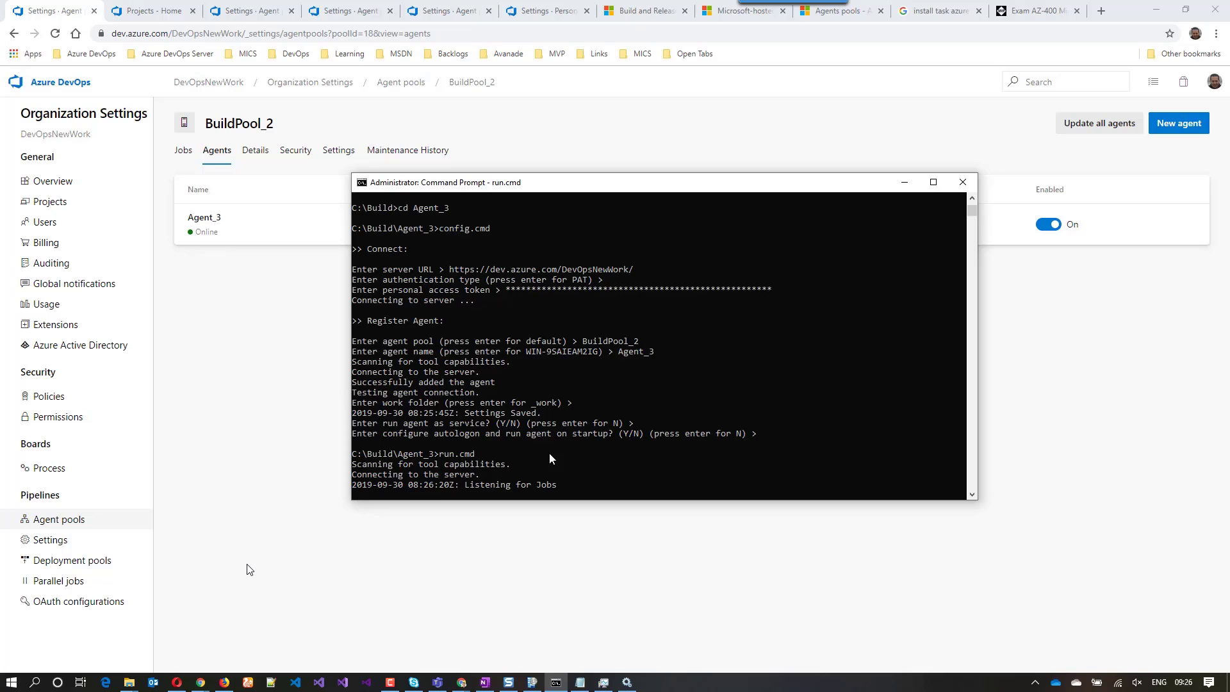
key(ctrl+c)
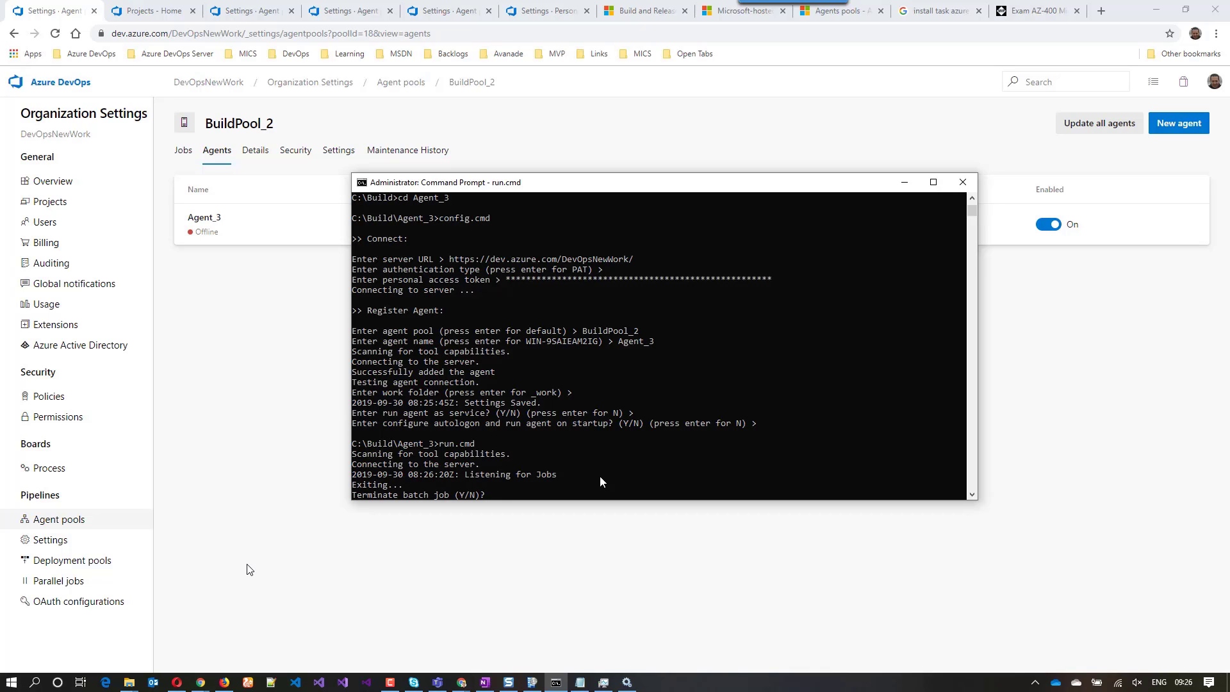
text(n)
key(Return)
Step: Start Agent_3 again with run.cmd, interrupt it, and confirm terminating the batch job with y
text(run.cmd)
key(Return)
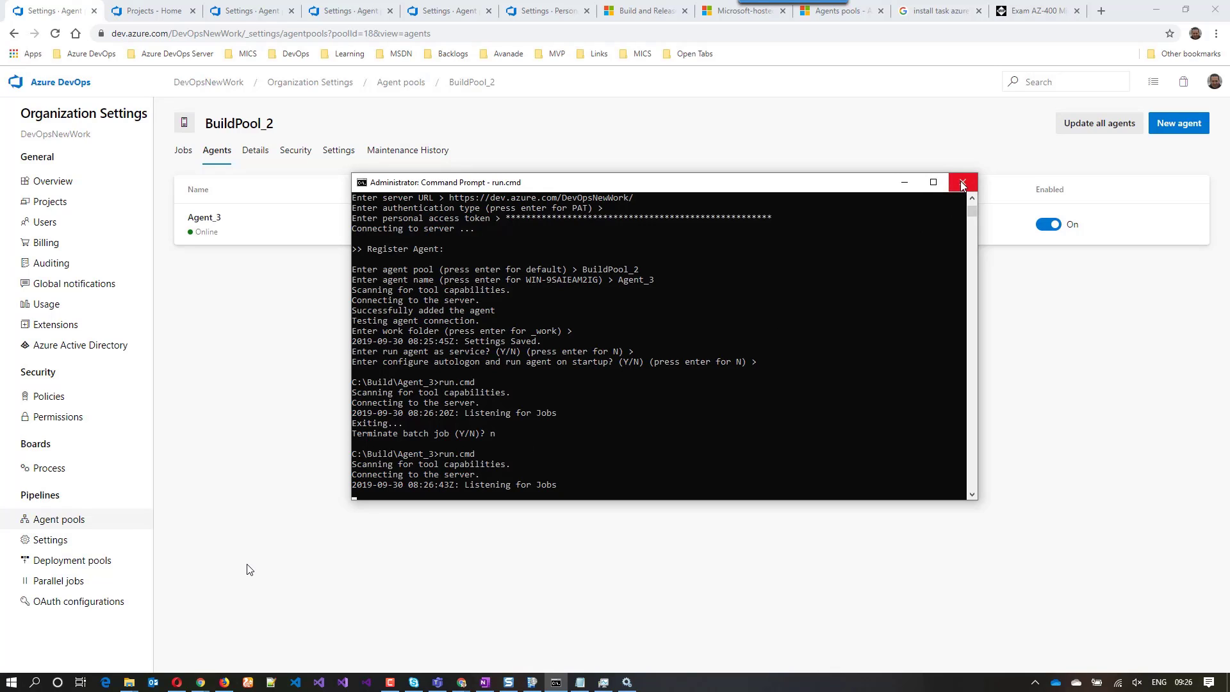
key(ctrl+c)
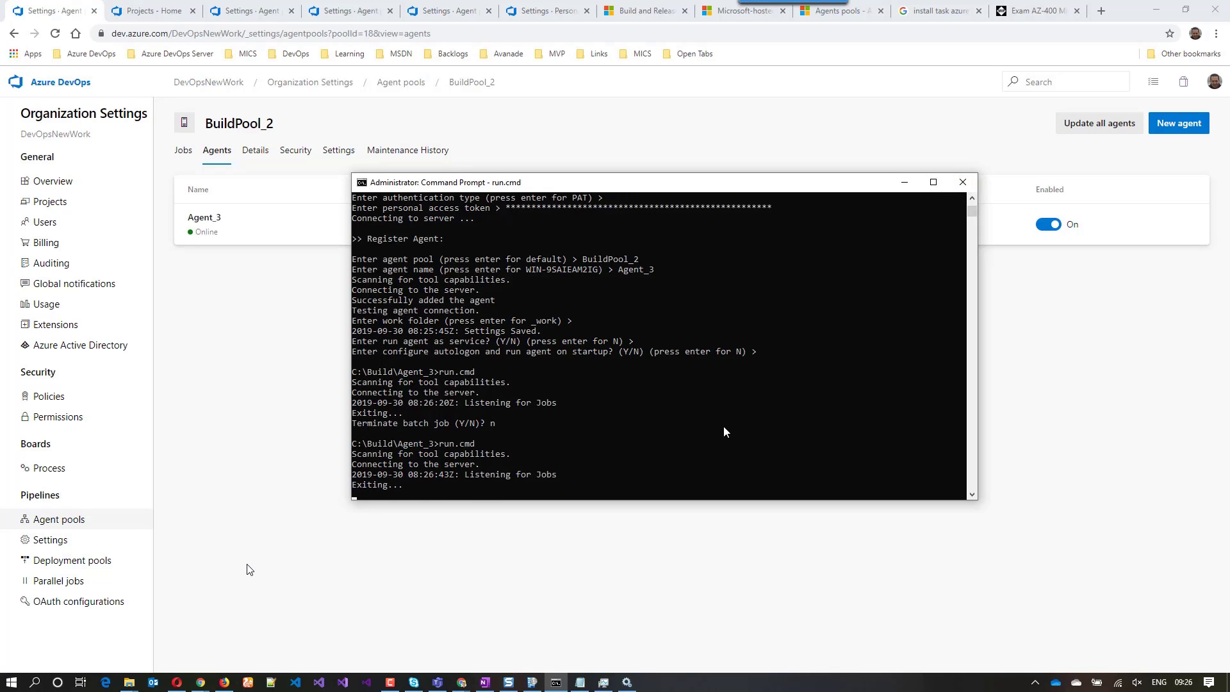
text(y)
key(Return)
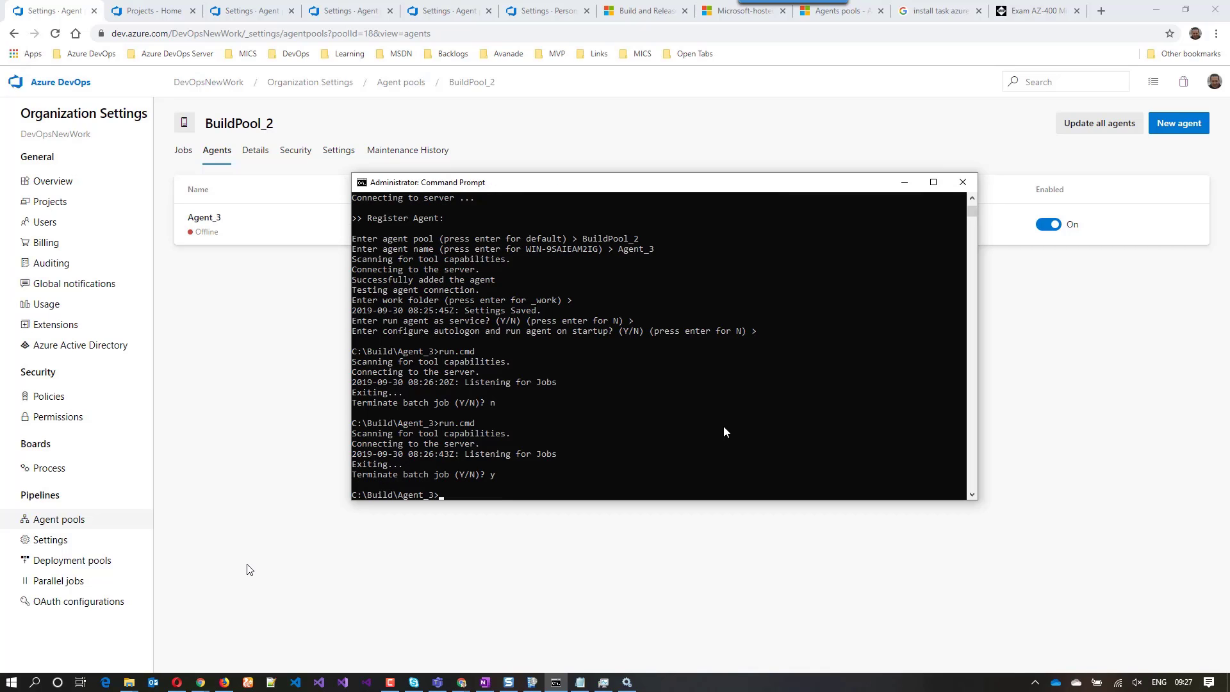
Step: Start unregistering Agent_3 with config.cmd remove, accepting the default PAT authentication
text(config.cmd)
text(remove)
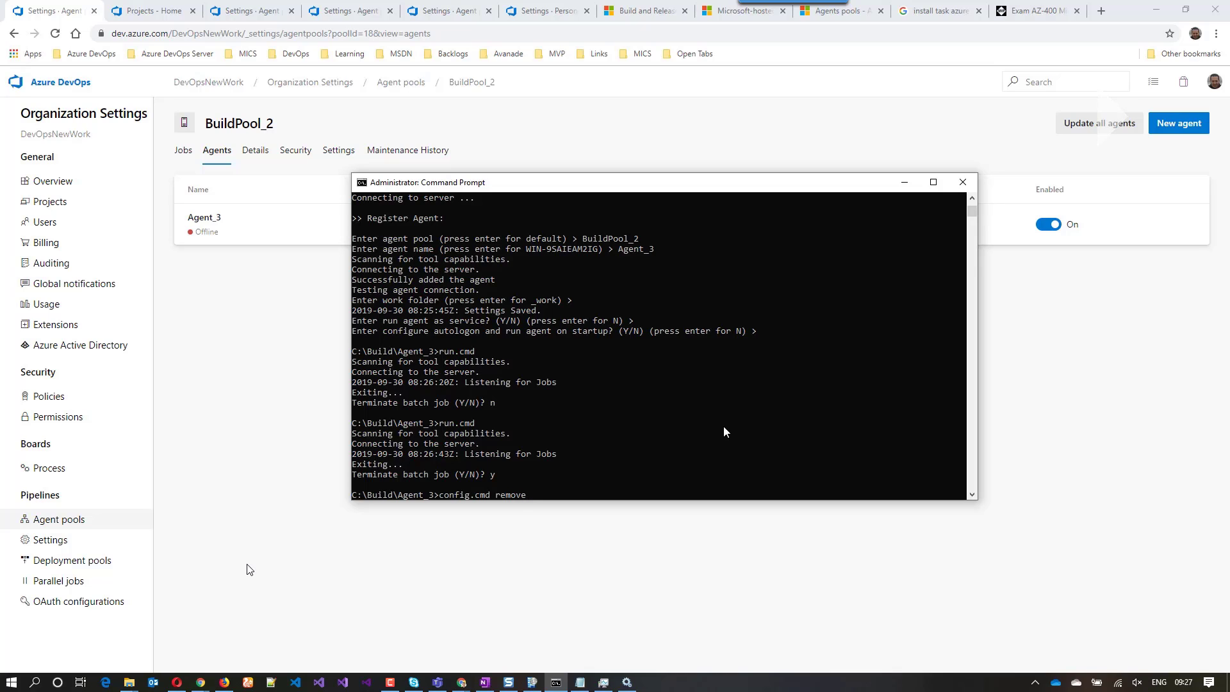
key(Return)
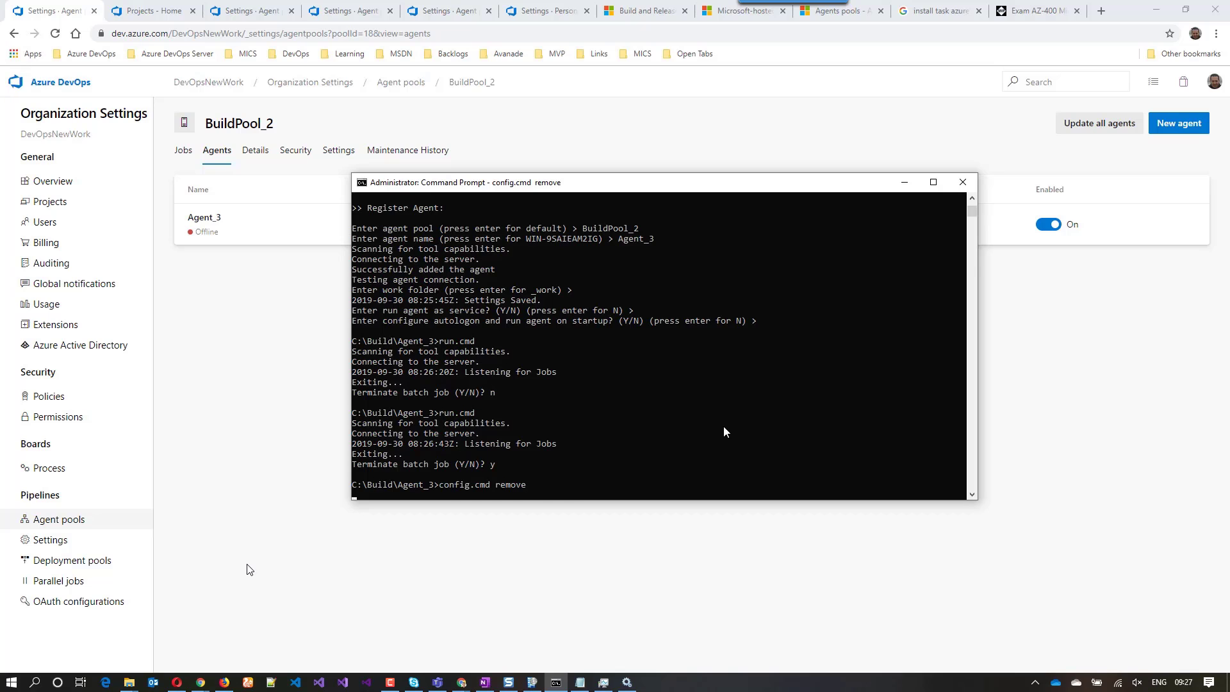
key(Return)
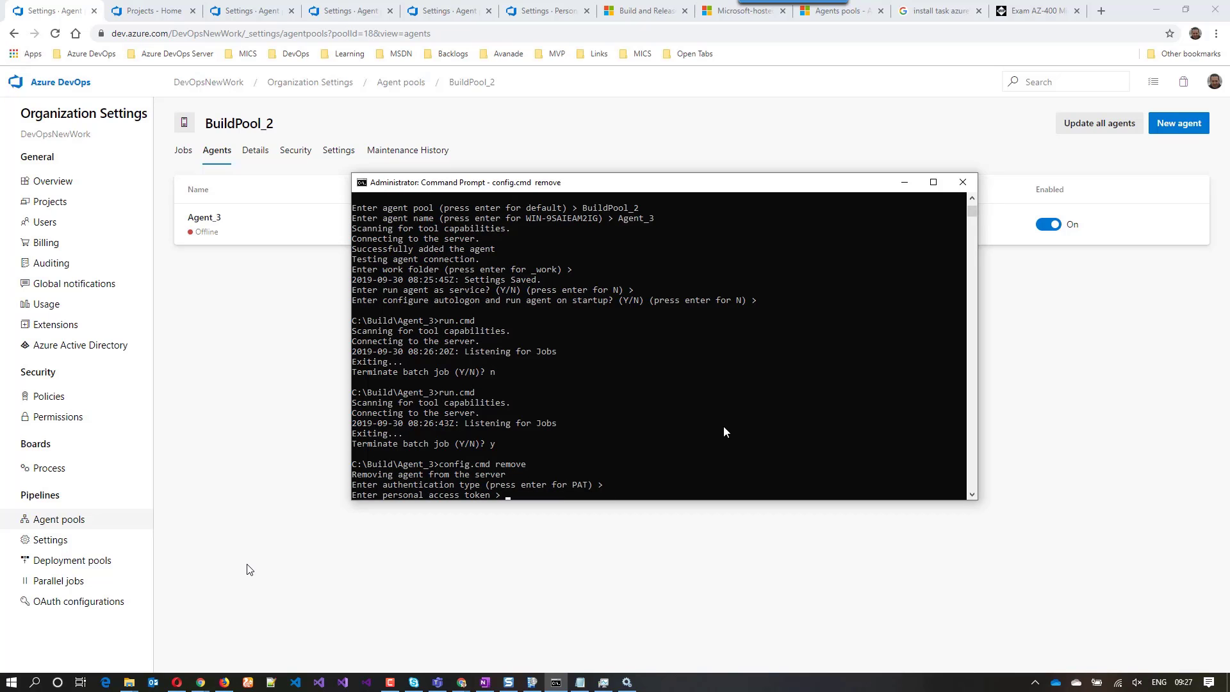
Step: Complete Agent_3's removal with the personal access token copied from Notepad, and reload the BuildPool_2 agents page
click(580, 683)
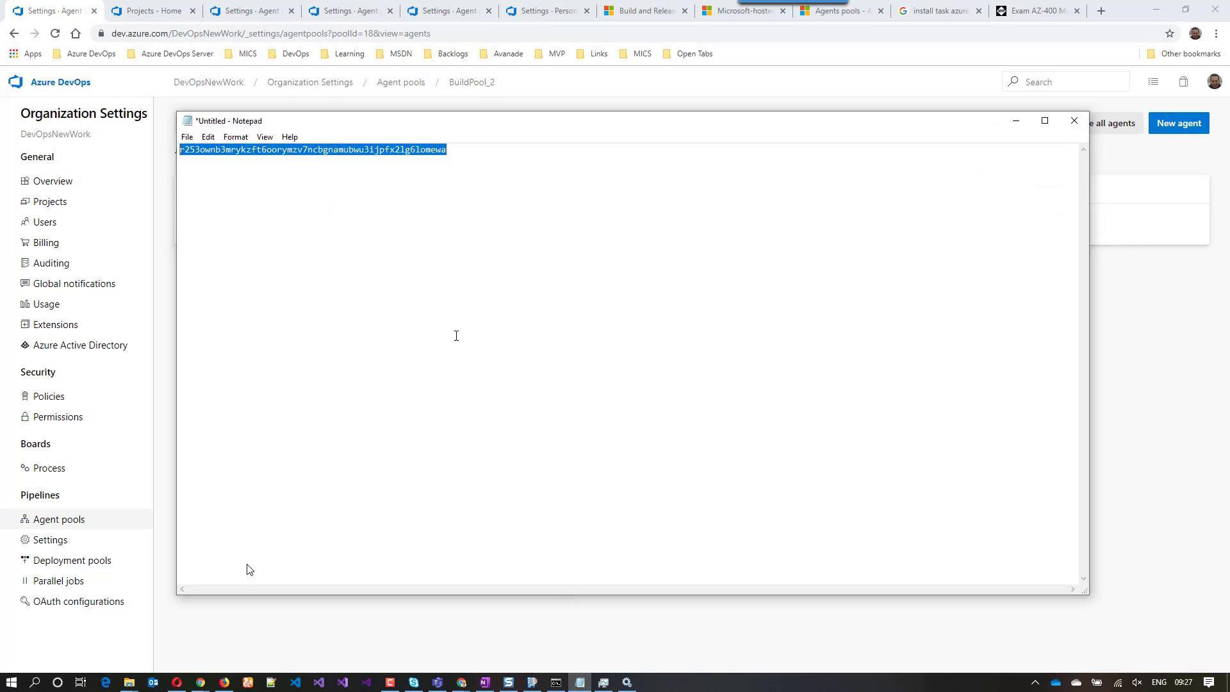
right_click(391, 150)
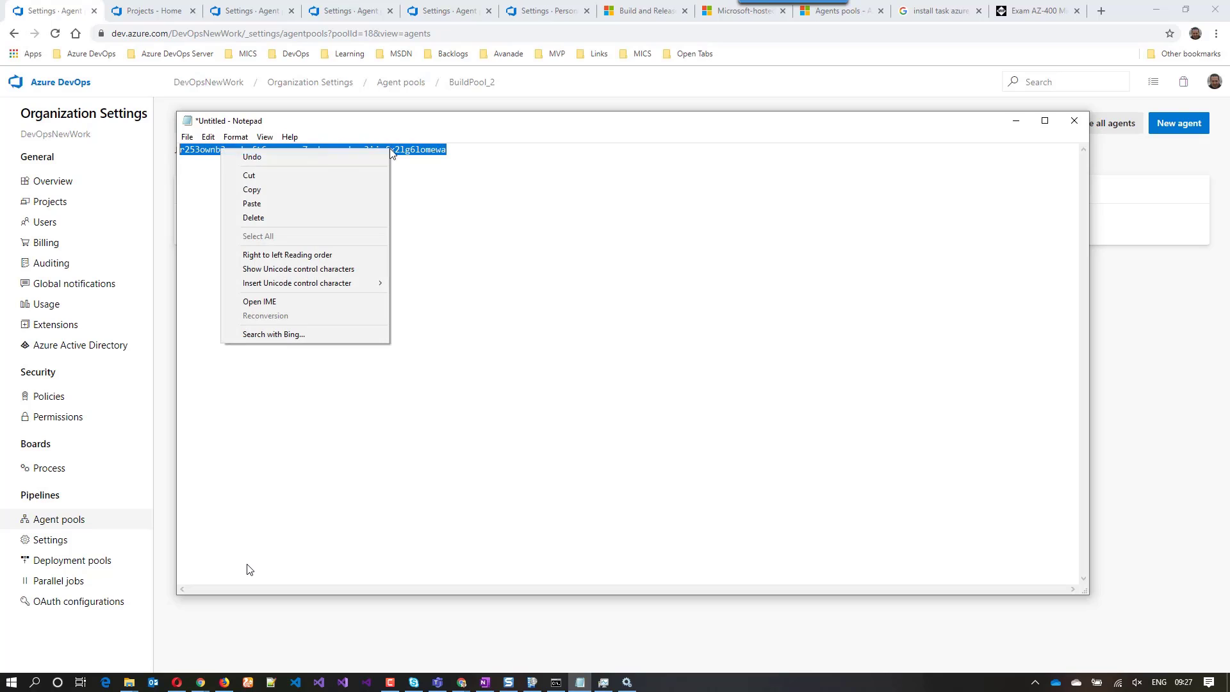
click(287, 187)
click(1015, 121)
right_click(678, 443)
key(Return)
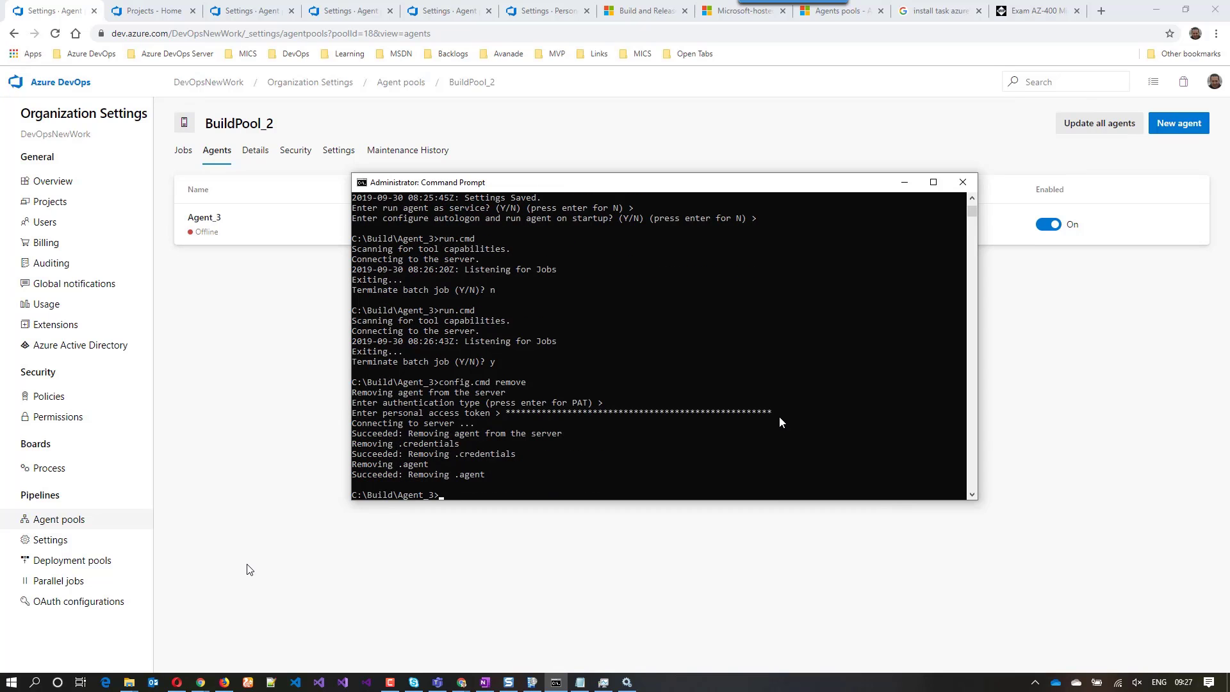
click(55, 34)
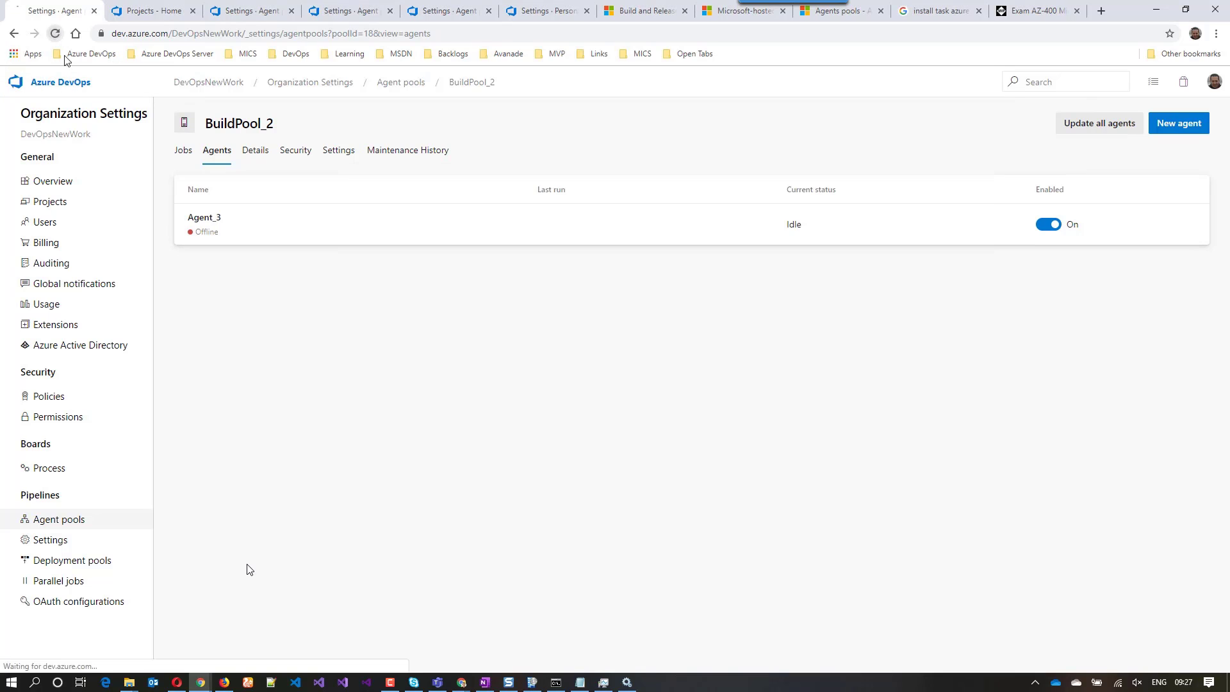